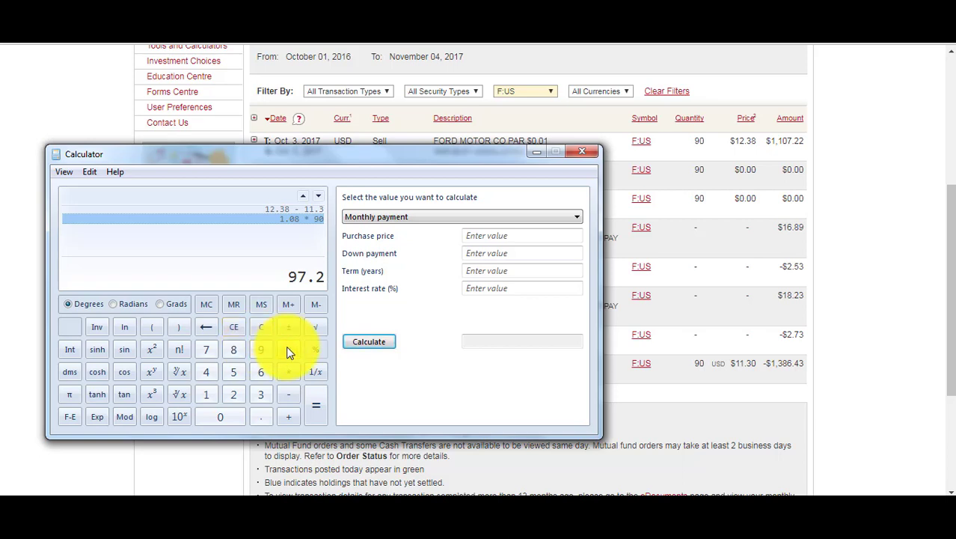
Step: Clear the calculator, divide Ford's sell price 12.38 by its buy price 11.3, and close the calculator
{"action": "left_click", "coordinate": [289, 350]}
{"action": "left_click", "coordinate": [260, 329]}
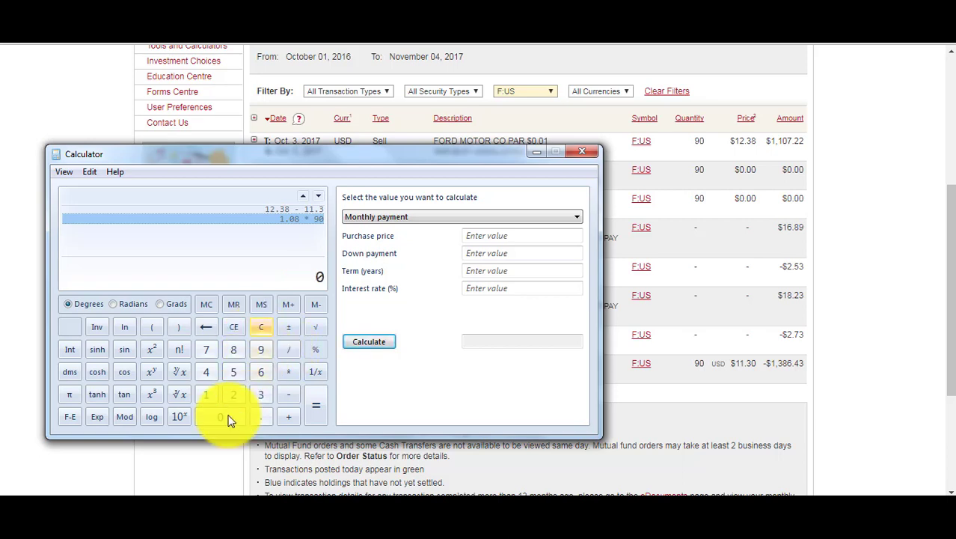
{"action": "left_click", "coordinate": [206, 394]}
{"action": "left_click", "coordinate": [233, 395]}
{"action": "left_click", "coordinate": [260, 417]}
{"action": "left_click", "coordinate": [260, 394]}
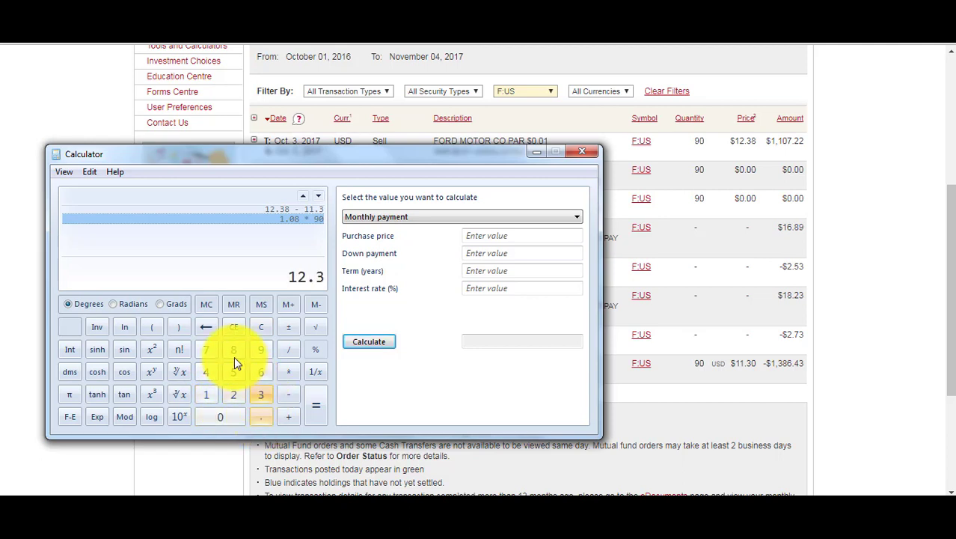
{"action": "left_click", "coordinate": [233, 350]}
{"action": "left_click", "coordinate": [289, 350]}
{"action": "left_click", "coordinate": [213, 394]}
{"action": "left_click", "coordinate": [213, 393]}
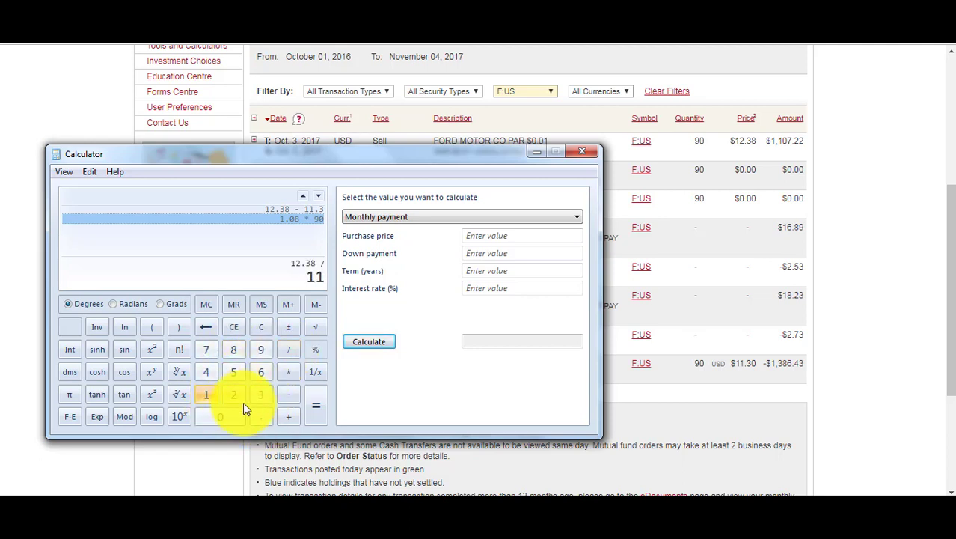
{"action": "left_click", "coordinate": [260, 417]}
{"action": "left_click", "coordinate": [260, 394]}
{"action": "left_click", "coordinate": [310, 398]}
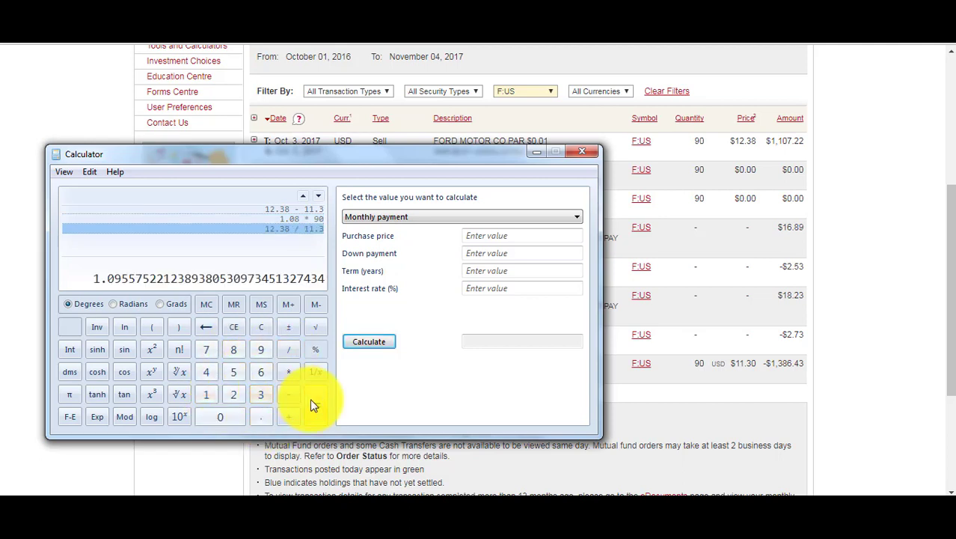
{"action": "left_click", "coordinate": [581, 153]}
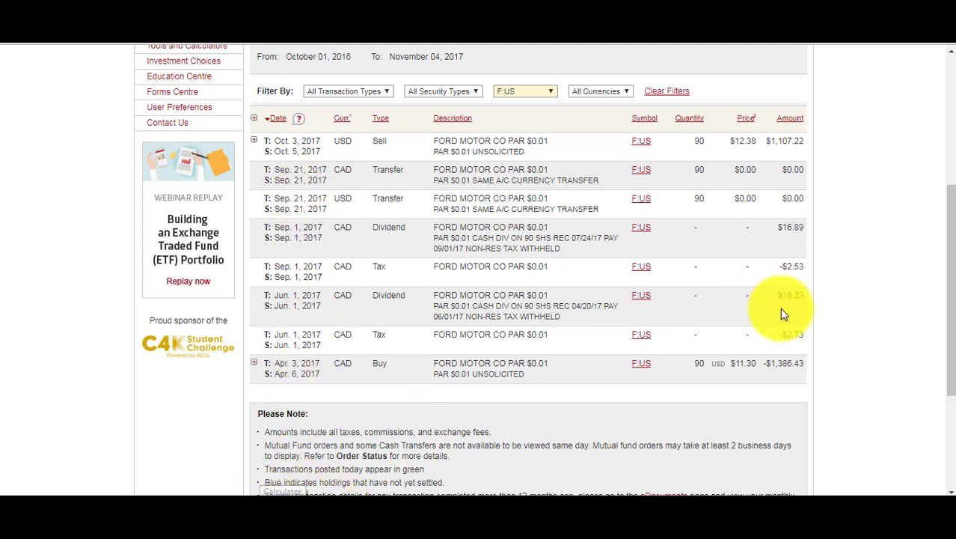
Step: Highlight the Ford dividend amounts from June and September in the transaction list, and clear the selection
{"action": "left_click_drag", "start_coordinate": [802, 297], "coordinate": [790, 224]}
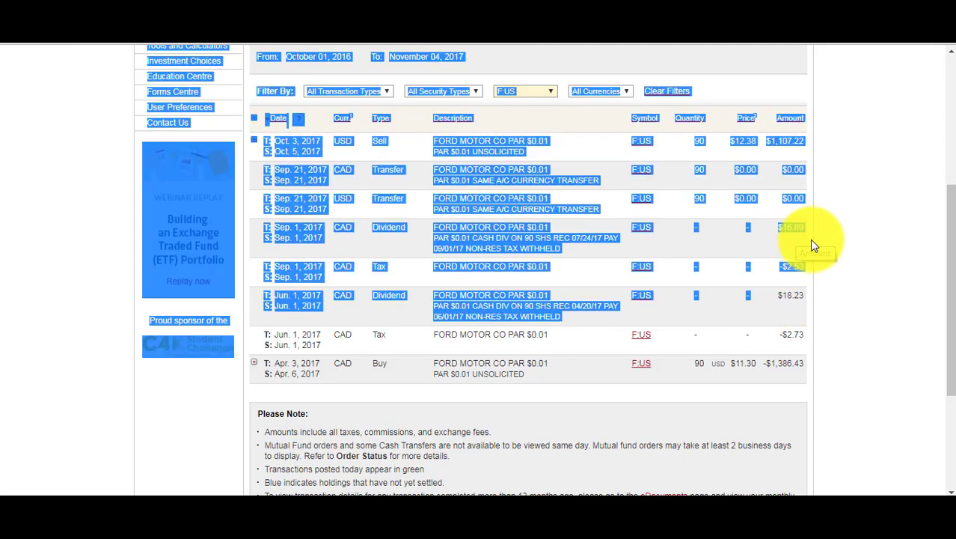
{"action": "left_click", "coordinate": [808, 243]}
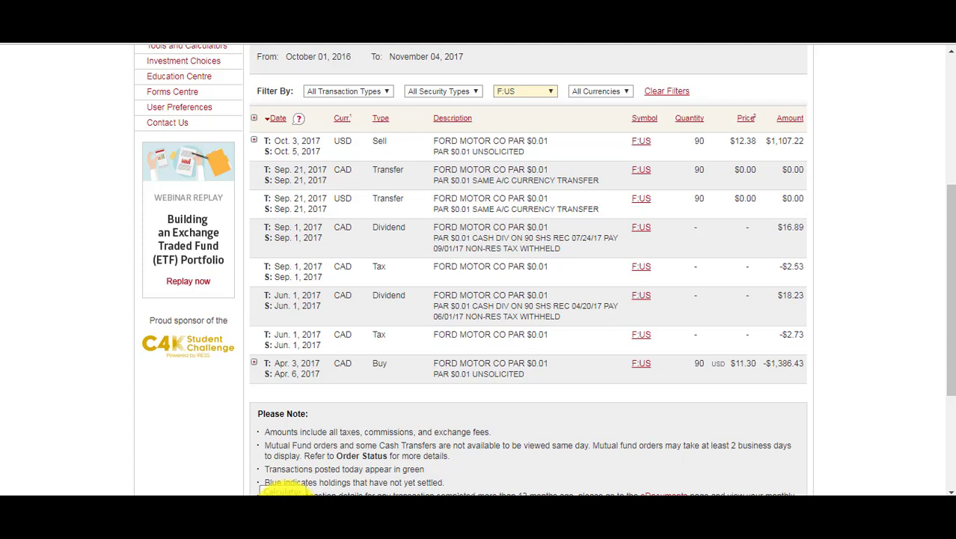
{"action": "left_click", "coordinate": [280, 490]}
{"action": "left_click_drag", "start_coordinate": [279, 157], "coordinate": [234, 133]}
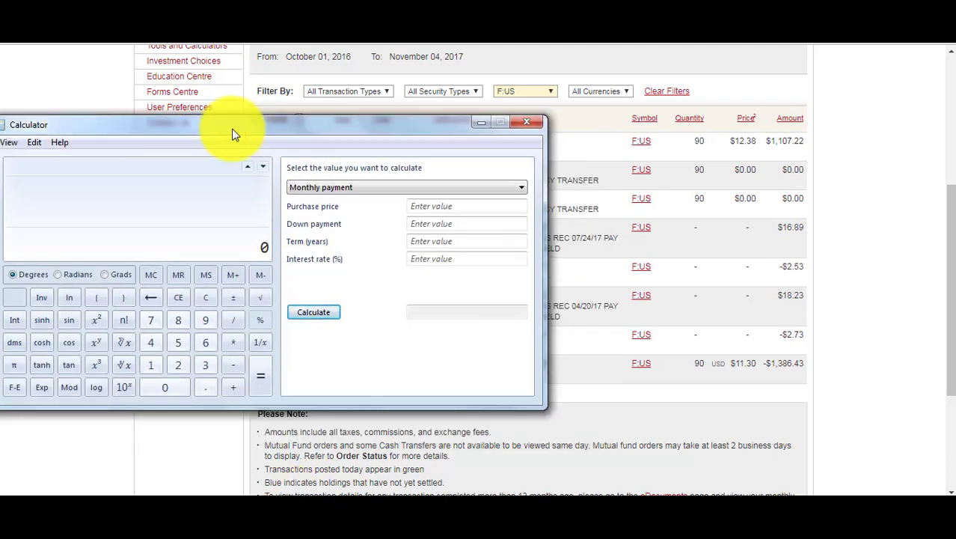
{"action": "left_click", "coordinate": [527, 122]}
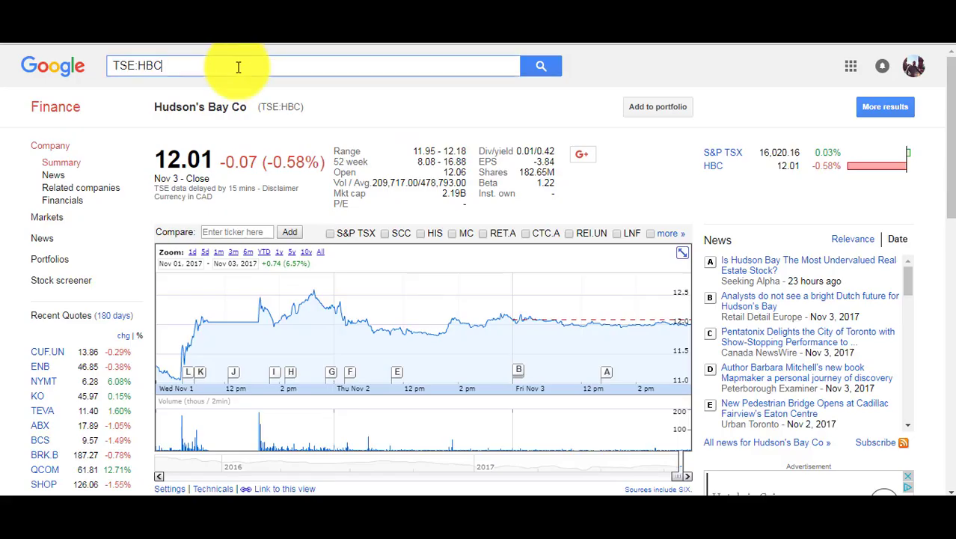
Step: Switch to Google Finance and look up the NYSE quote for Ford Motor Company
{"action": "triple_click", "coordinate": [238, 66]}
{"action": "type", "text": "f"}
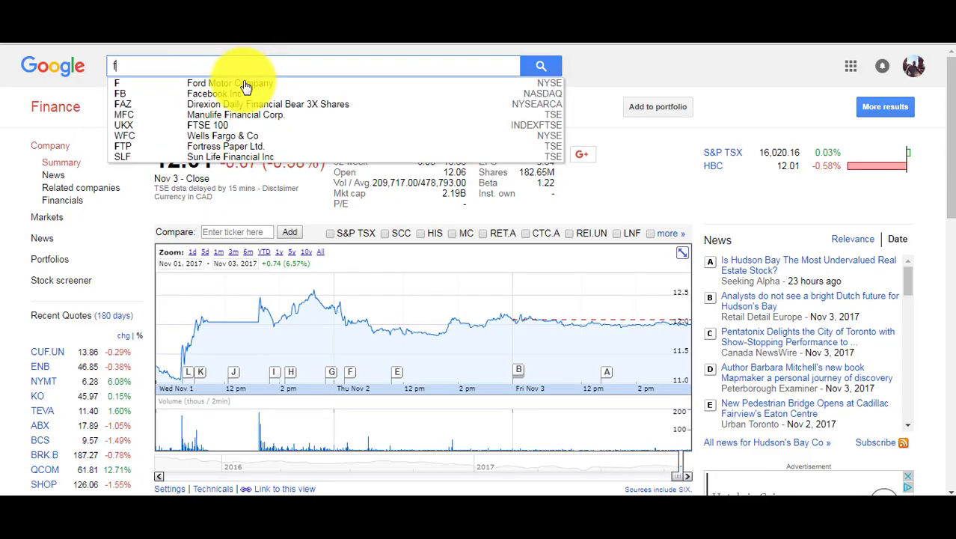
{"action": "left_click", "coordinate": [245, 84]}
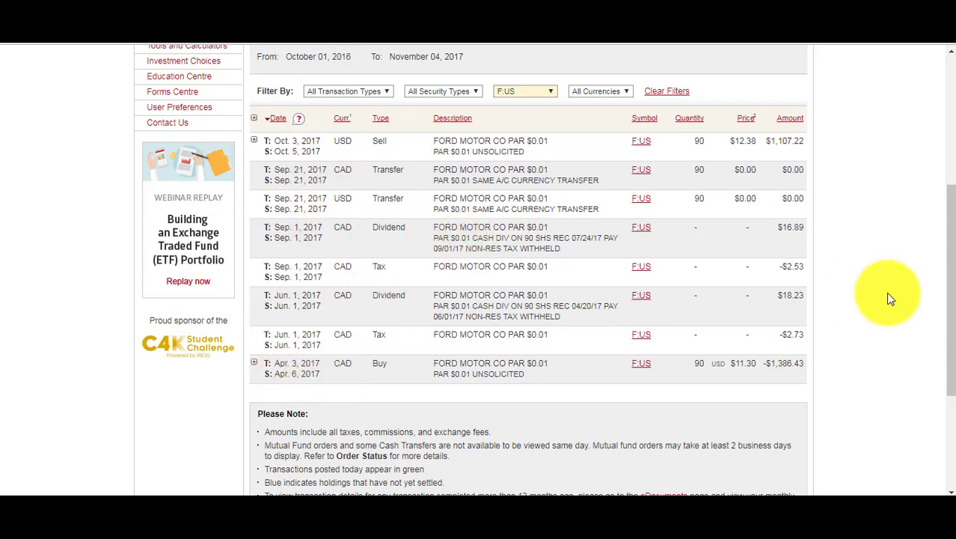
Step: Return to the transaction history and filter it by the symbol BMO:CDN
{"action": "scroll", "coordinate": [949, 303], "scroll_direction": "up", "scroll_amount": 2}
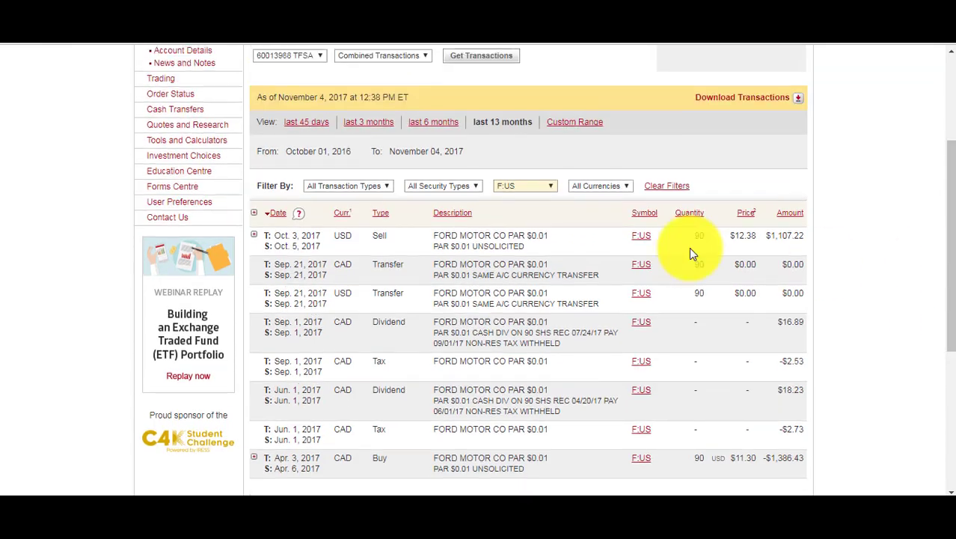
{"action": "left_click", "coordinate": [542, 189]}
{"action": "left_click", "coordinate": [531, 207]}
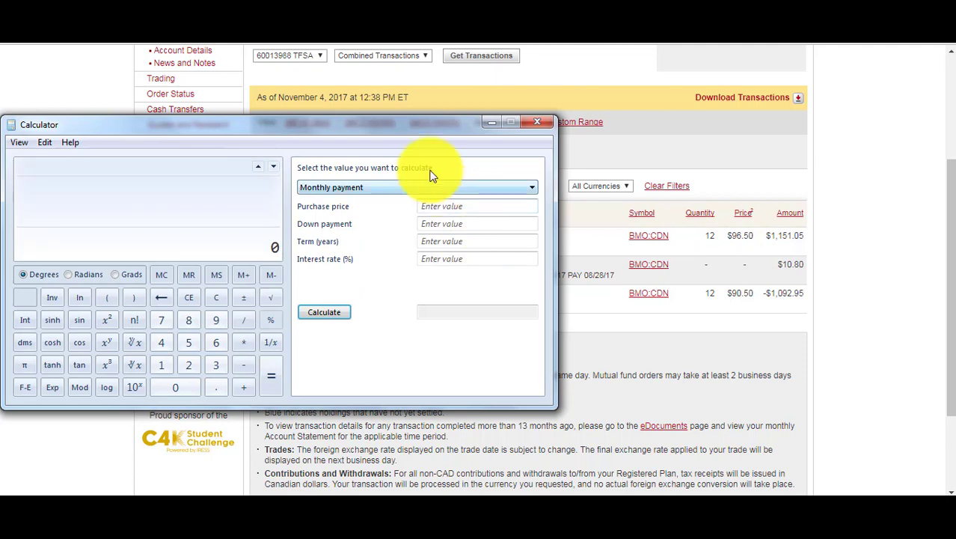
Step: Place the calculator clear of the BMO prices, divide 965 by 905 twice, and close the calculator
{"action": "left_click_drag", "start_coordinate": [418, 132], "coordinate": [689, 270]}
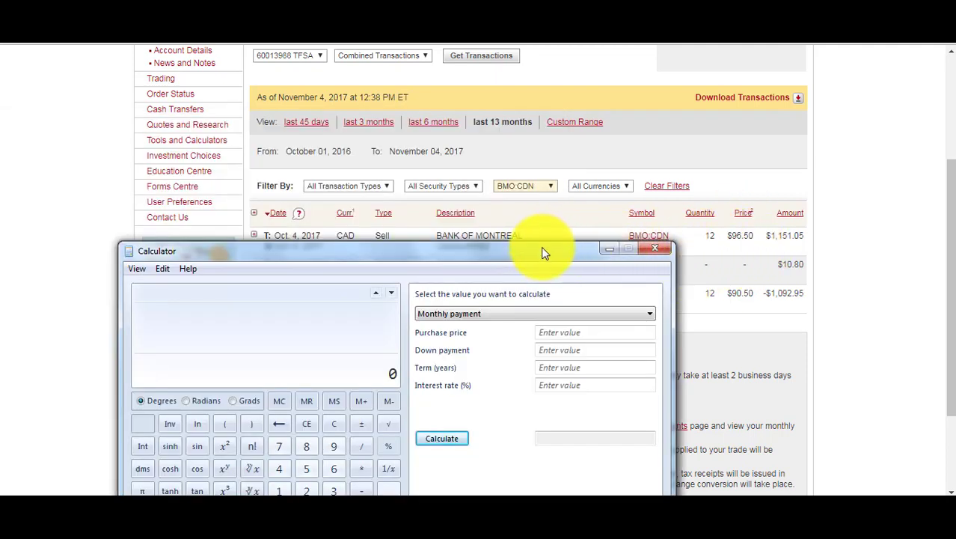
{"action": "left_click_drag", "start_coordinate": [544, 253], "coordinate": [512, 185]}
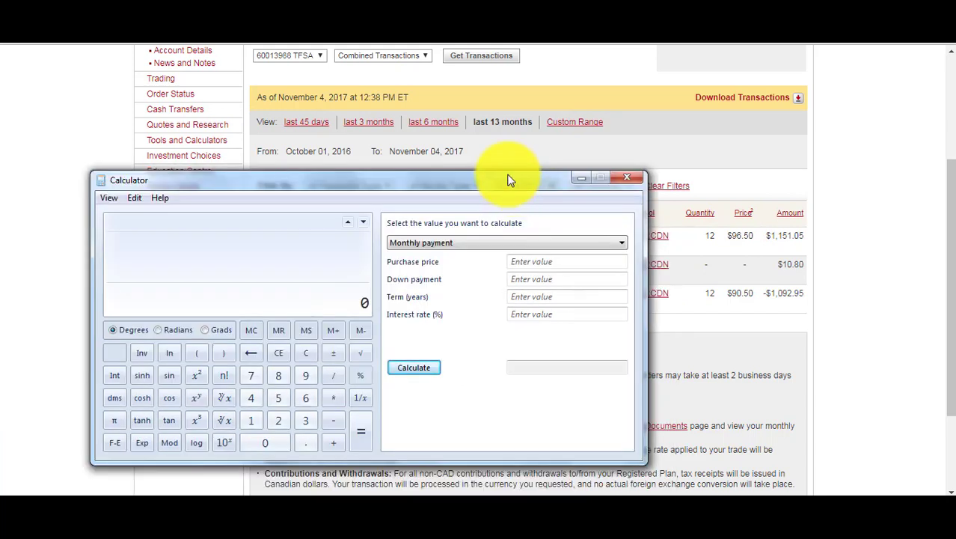
{"action": "left_click_drag", "start_coordinate": [509, 180], "coordinate": [492, 142]}
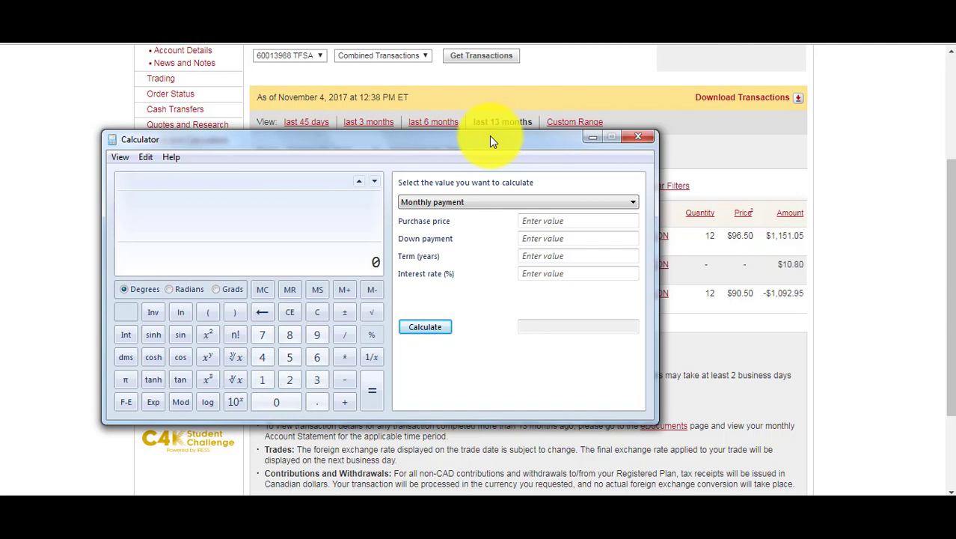
{"action": "type", "text": "965 / 905"}
{"action": "key", "text": "Return"}
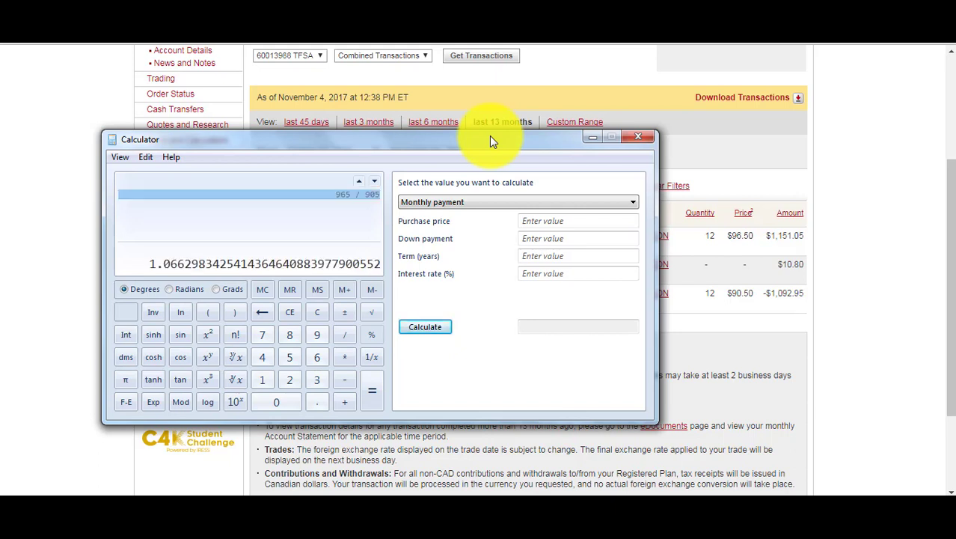
{"action": "key", "text": "Escape"}
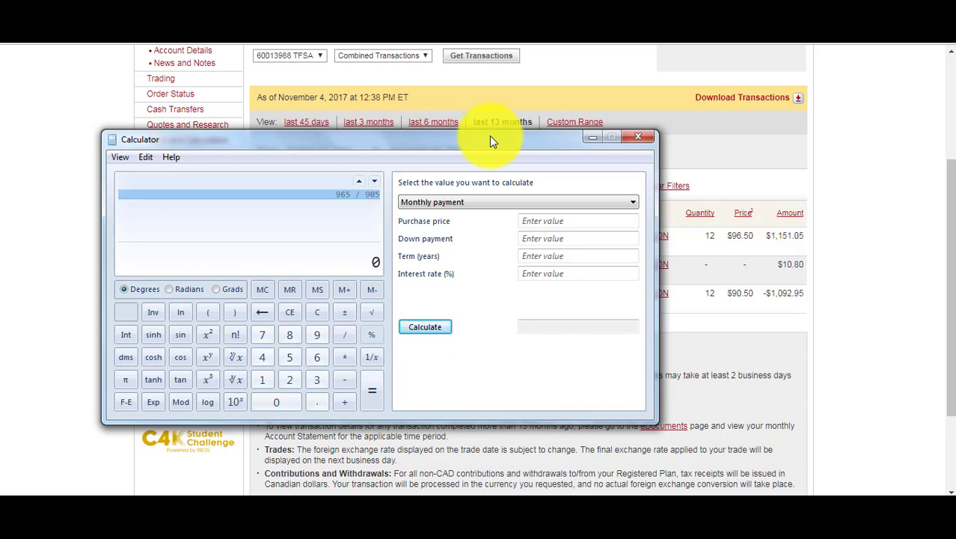
{"action": "type", "text": "965 / 905"}
{"action": "key", "text": "Return"}
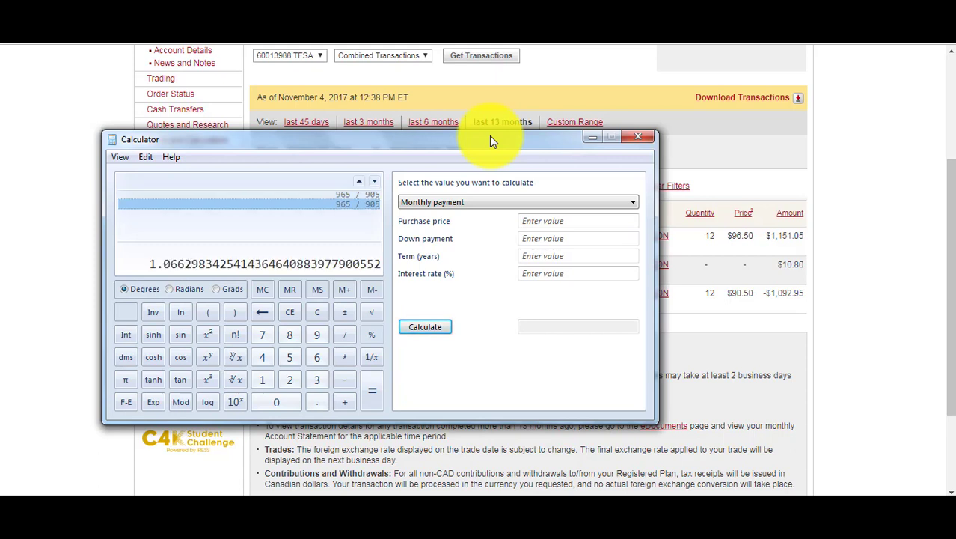
{"action": "left_click", "coordinate": [635, 137]}
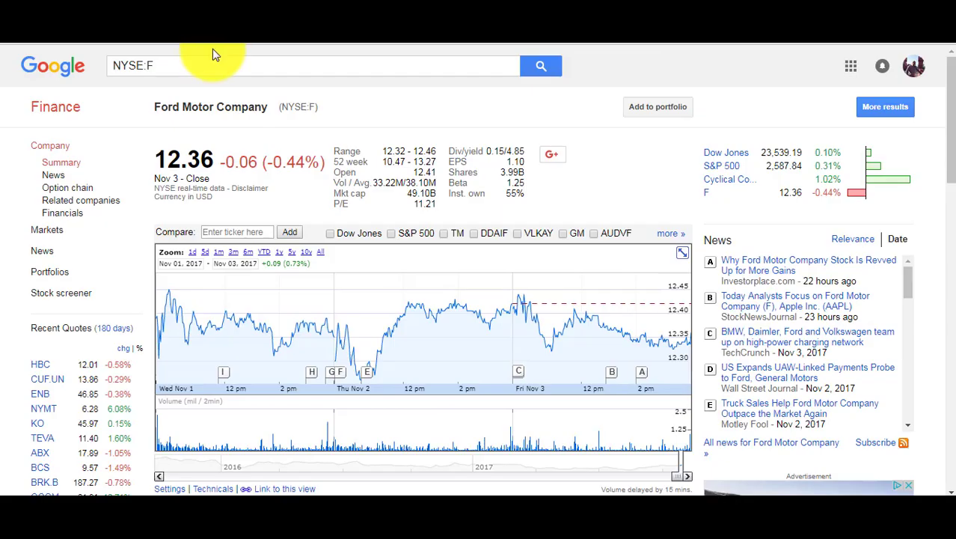
Step: Look up the TSE quote for Bank of Montreal in Google Finance and highlight its share price
{"action": "left_click", "coordinate": [216, 64]}
{"action": "type", "text": "bmo"}
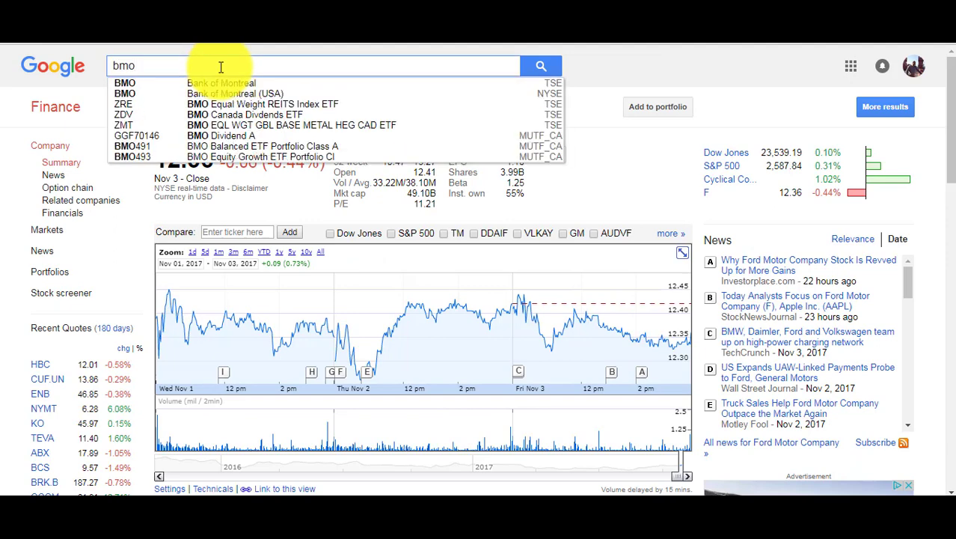
{"action": "left_click", "coordinate": [277, 82]}
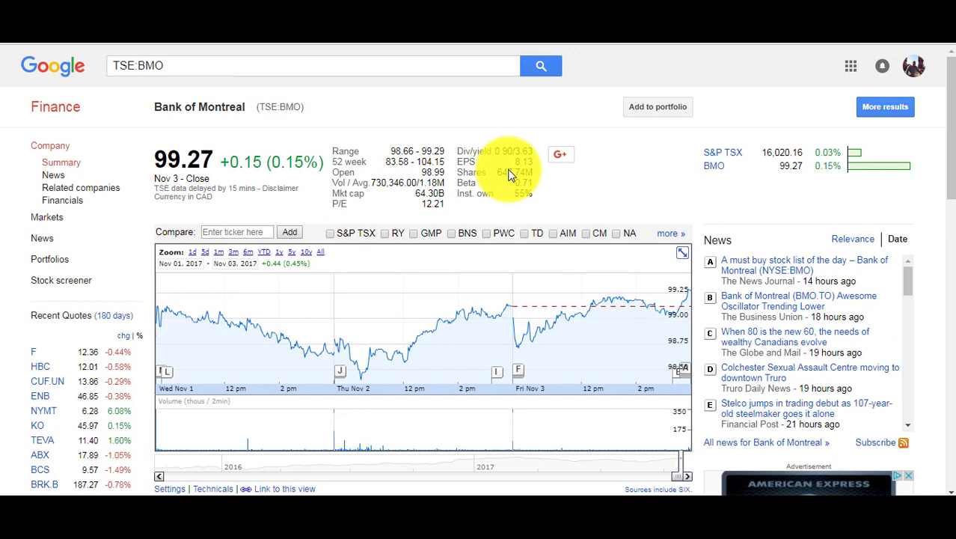
{"action": "left_click_drag", "start_coordinate": [154, 162], "coordinate": [215, 165]}
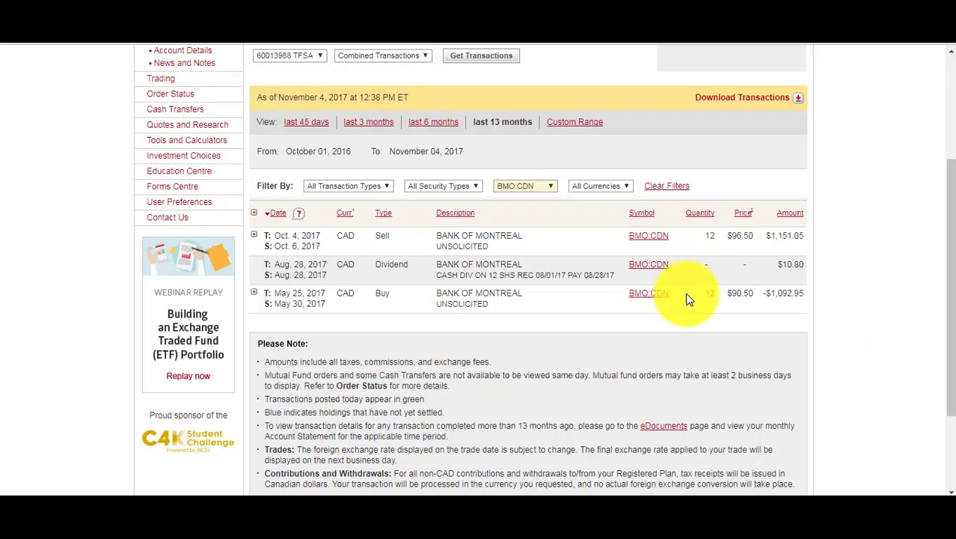
Step: Return to the transaction history and filter it by the symbol CM:CDN
{"action": "scroll", "coordinate": [945, 270], "scroll_direction": "up", "scroll_amount": 1}
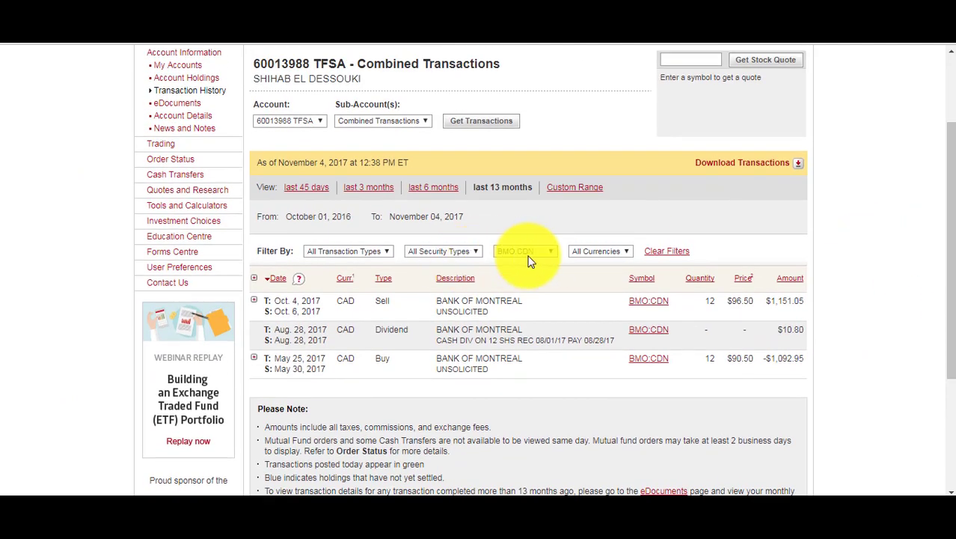
{"action": "left_click", "coordinate": [529, 254]}
{"action": "left_click", "coordinate": [533, 283]}
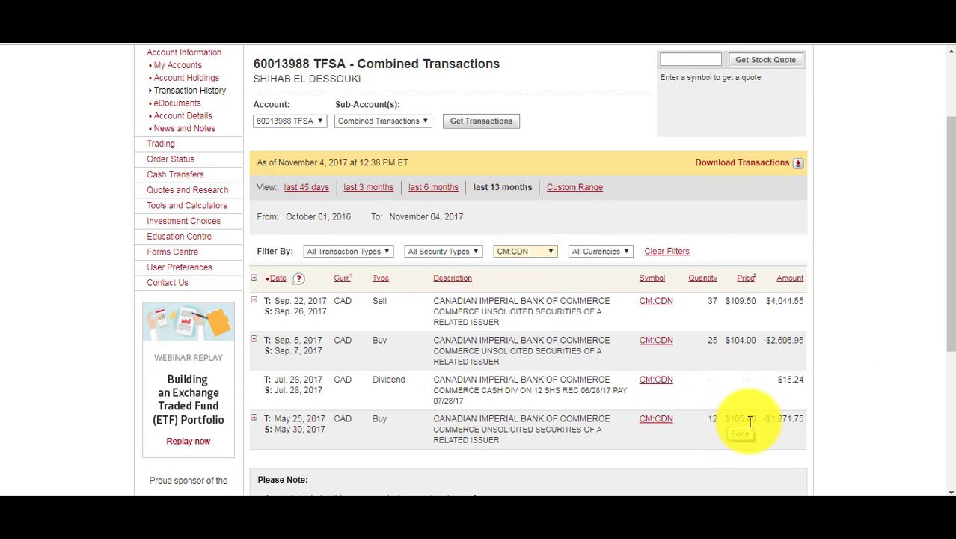
Step: Highlight the September buy price, the dividend amount, the May buy price and the sell price of the CM:CDN transactions
{"action": "double_click", "coordinate": [734, 339]}
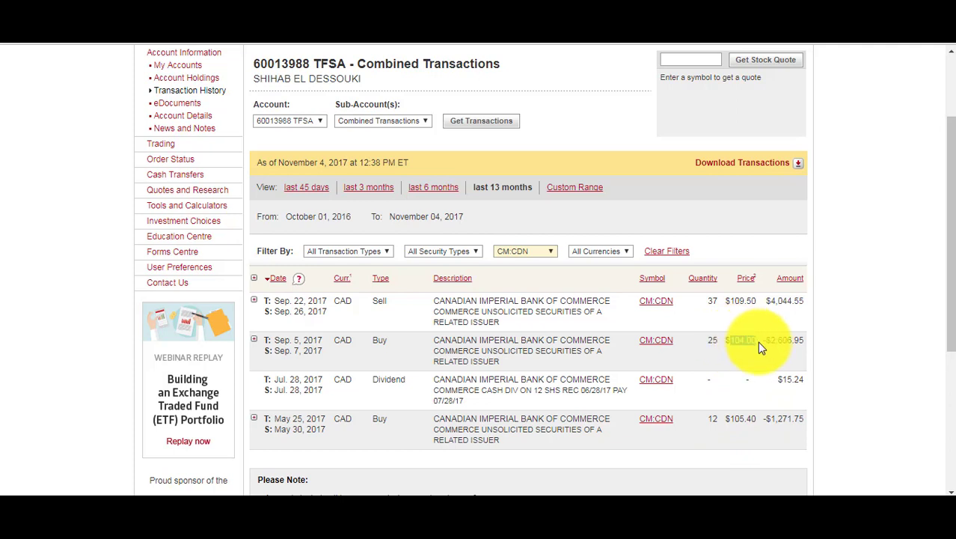
{"action": "double_click", "coordinate": [788, 379]}
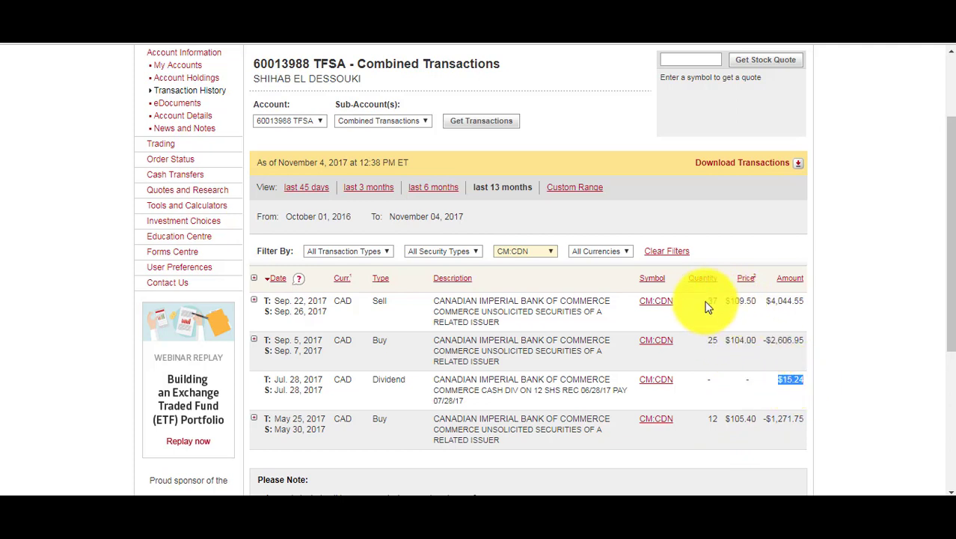
{"action": "left_click_drag", "start_coordinate": [751, 419], "coordinate": [739, 419]}
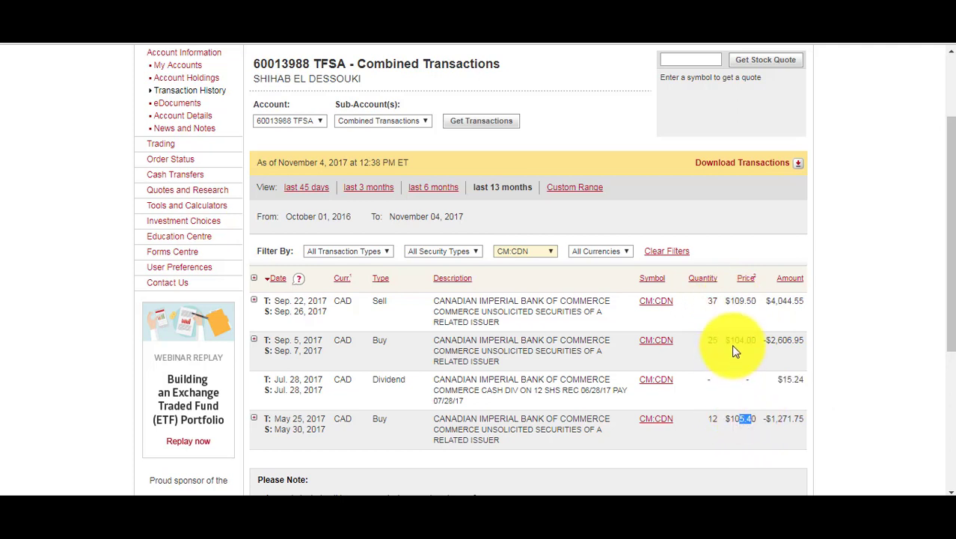
{"action": "left_click_drag", "start_coordinate": [736, 312], "coordinate": [755, 301]}
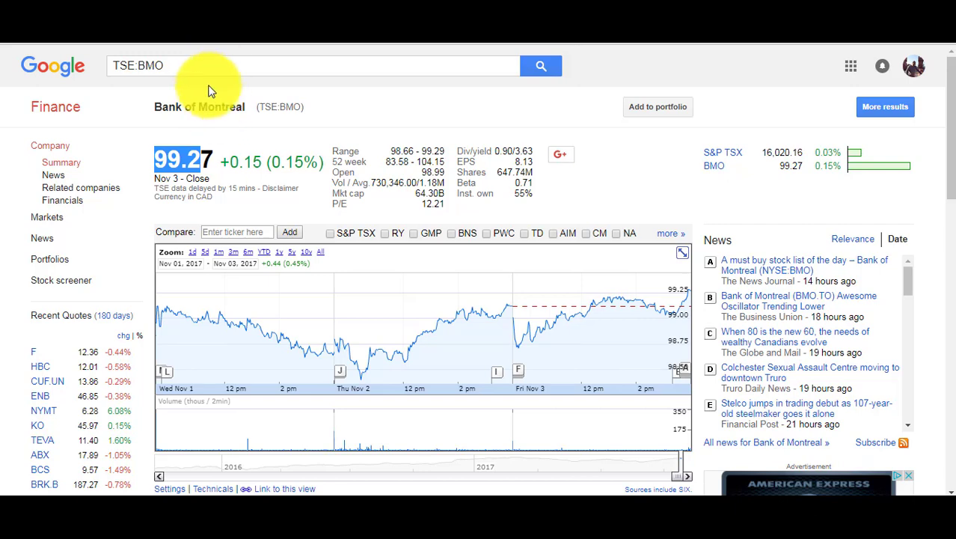
Step: Look up the TSE quote for Canadian Imperial Bank of Commerce in Google Finance
{"action": "left_click", "coordinate": [201, 72]}
{"action": "type", "text": "cm"}
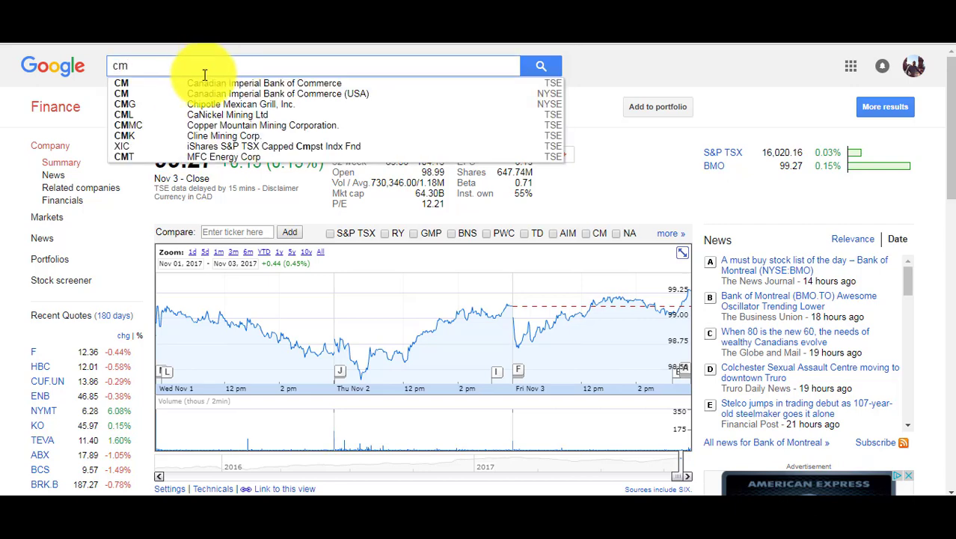
{"action": "left_click", "coordinate": [223, 87]}
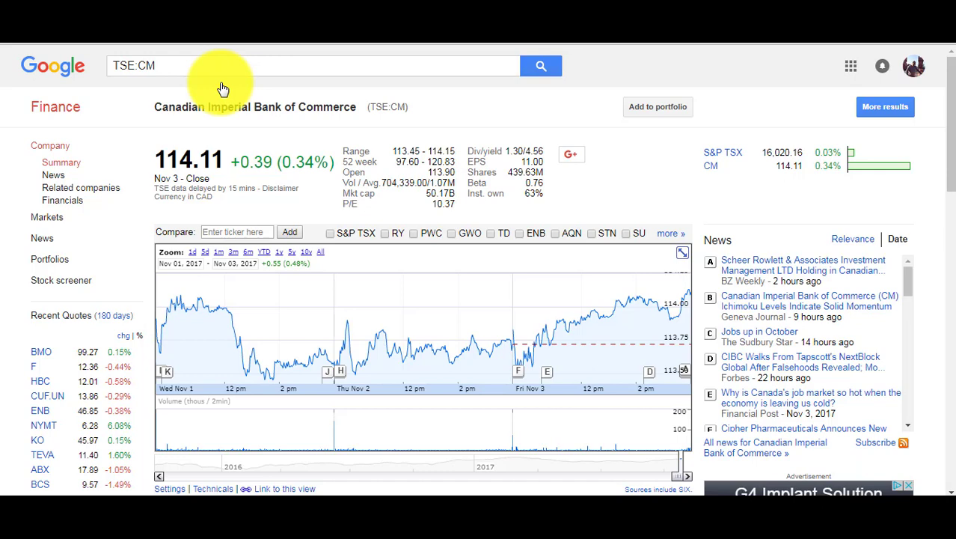
Step: Return to the CM:CDN transactions and use Calculator to subtract both purchase amounts from the sale amount: 4044 - 2606 - 1271
{"action": "key", "text": "ctrl+Tab"}
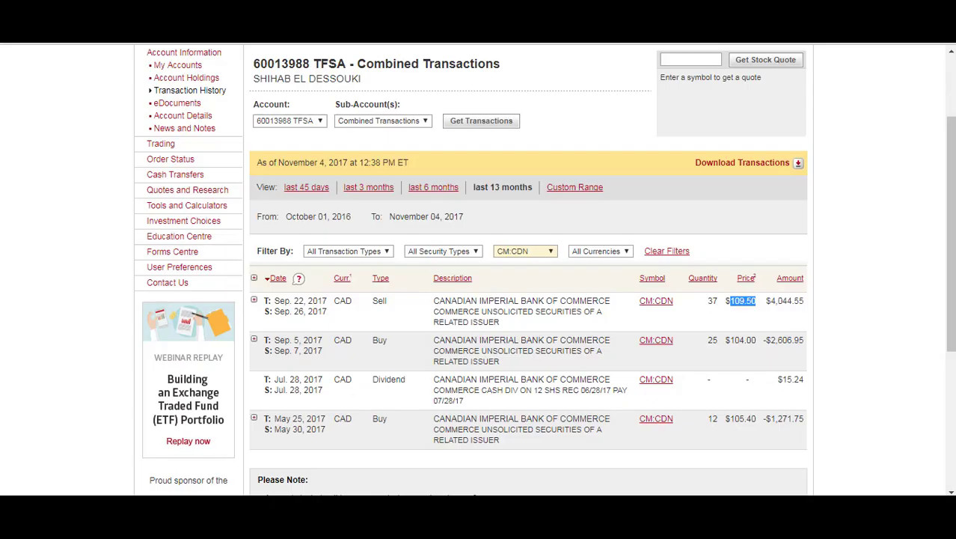
{"action": "key", "text": "alt+Tab"}
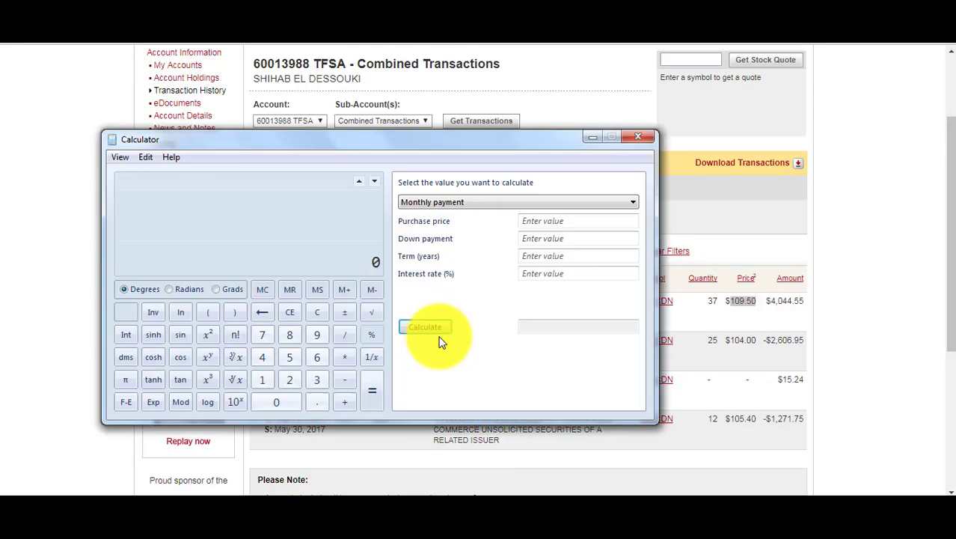
{"action": "left_click", "coordinate": [710, 359]}
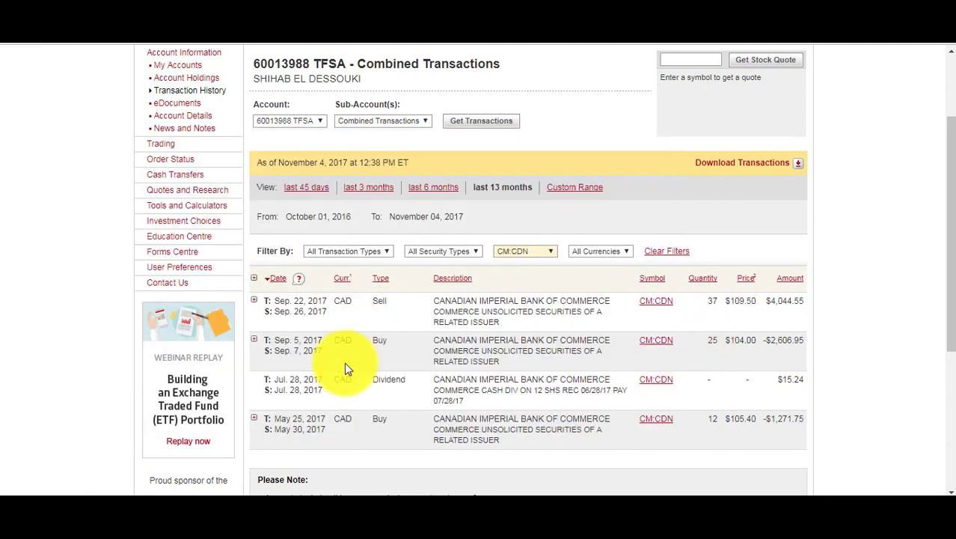
{"action": "key", "text": "alt+Tab"}
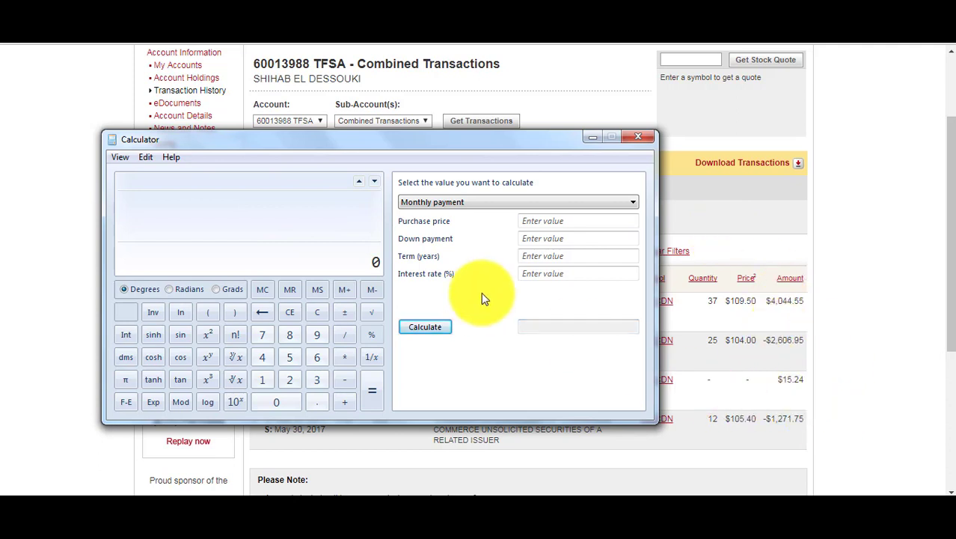
{"action": "type", "text": "4044"}
{"action": "key", "text": "minus"}
{"action": "type", "text": "2606"}
{"action": "key", "text": "minus"}
{"action": "type", "text": "1271"}
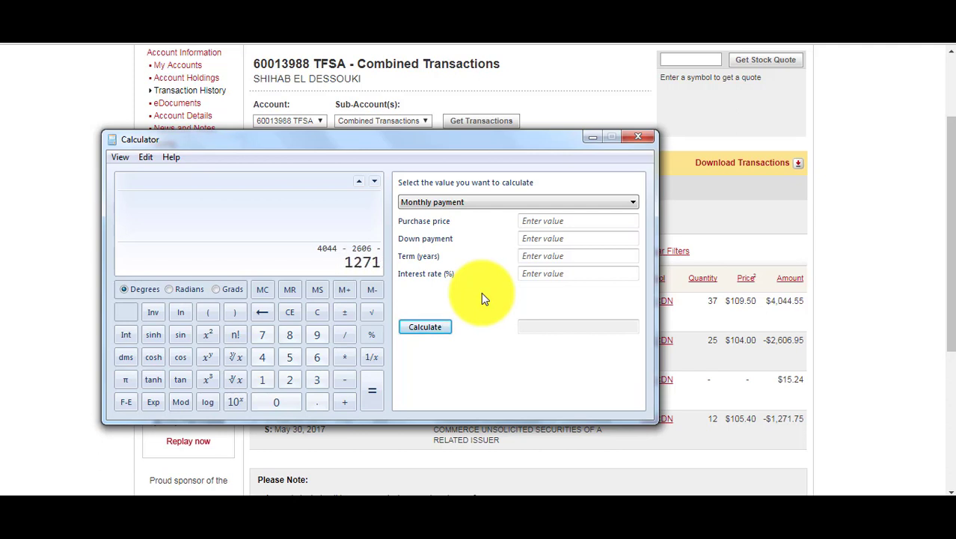
{"action": "key", "text": "Return"}
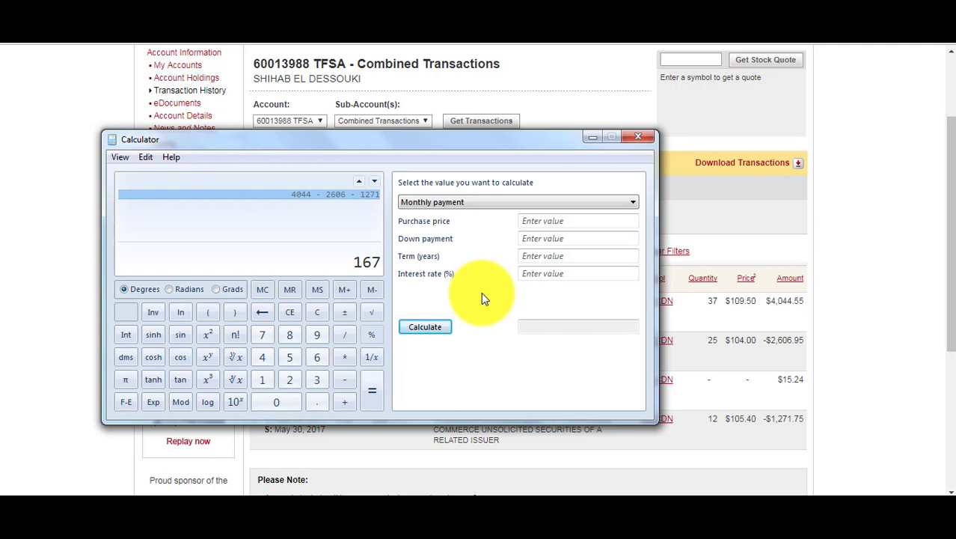
Step: Add the purchase amounts 2606 + 1271, divide 167 by 3877 for the return, and close Calculator
{"action": "key", "text": "Escape"}
{"action": "type", "text": "2606 + 1271"}
{"action": "key", "text": "Return"}
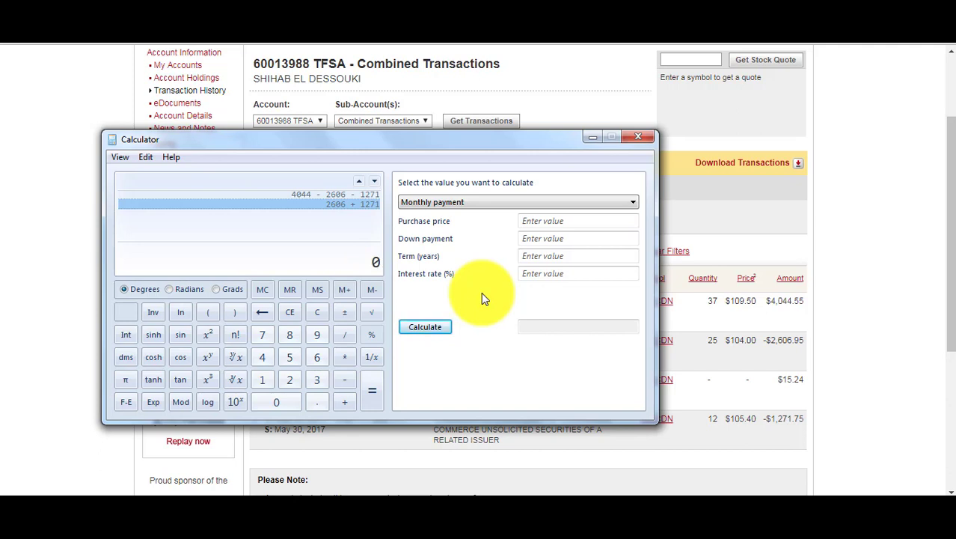
{"action": "type", "text": "167"}
{"action": "key", "text": "slash"}
{"action": "type", "text": "3877"}
{"action": "key", "text": "Return"}
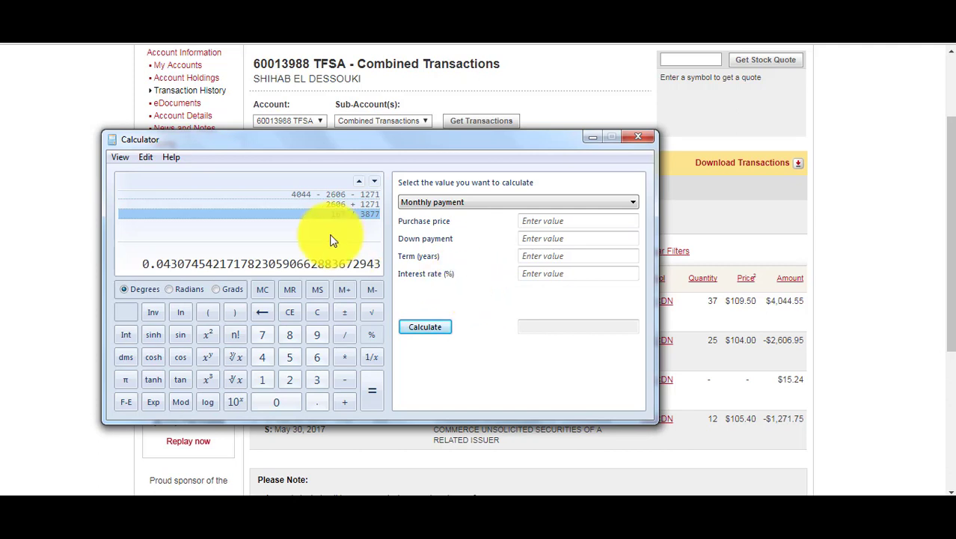
{"action": "key", "text": "Escape"}
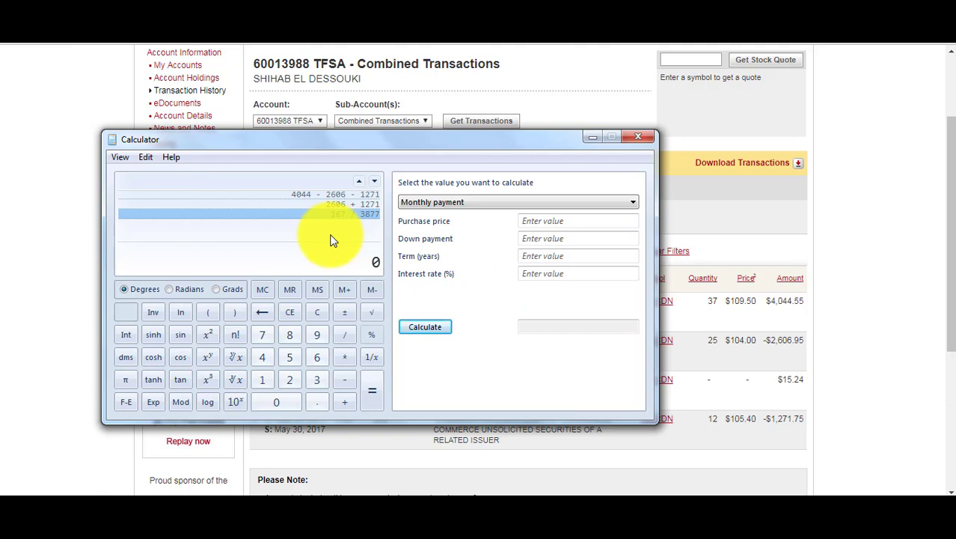
{"action": "left_click", "coordinate": [634, 140]}
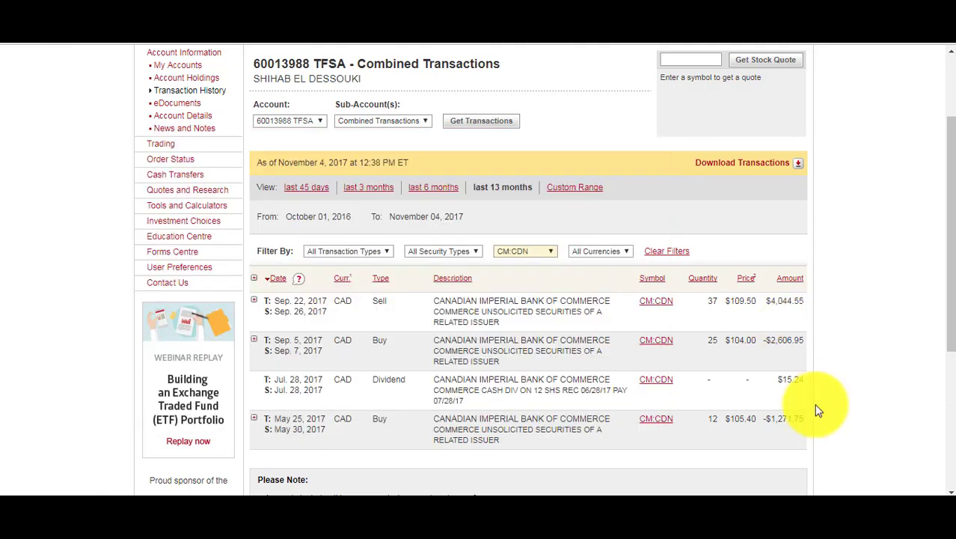
Step: Highlight the July dividend amount, add it to the profit as 15 + 167, and divide the sum by 3877 in Calculator
{"action": "left_click_drag", "start_coordinate": [777, 380], "coordinate": [412, 487]}
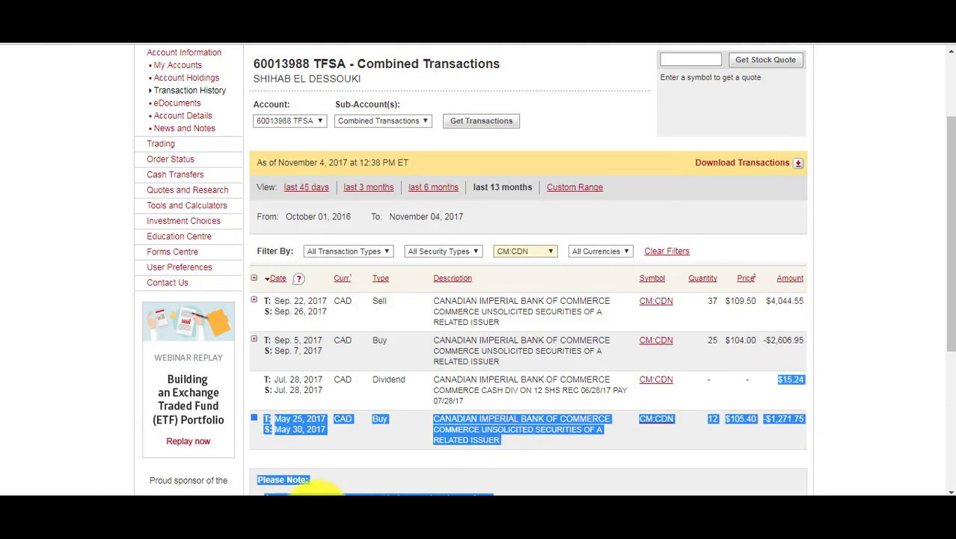
{"action": "key", "text": "XF86Calculator"}
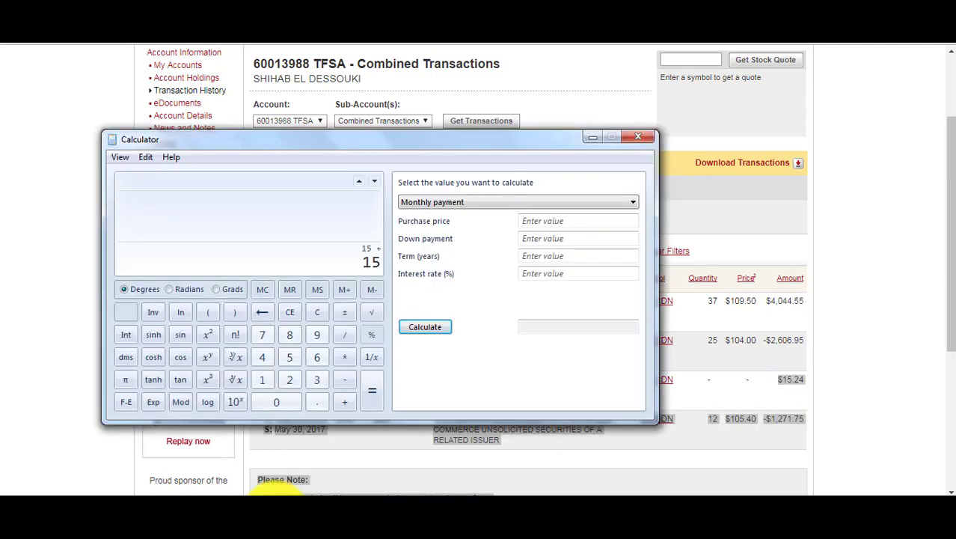
{"action": "type", "text": "15 + 167"}
{"action": "key", "text": "Return"}
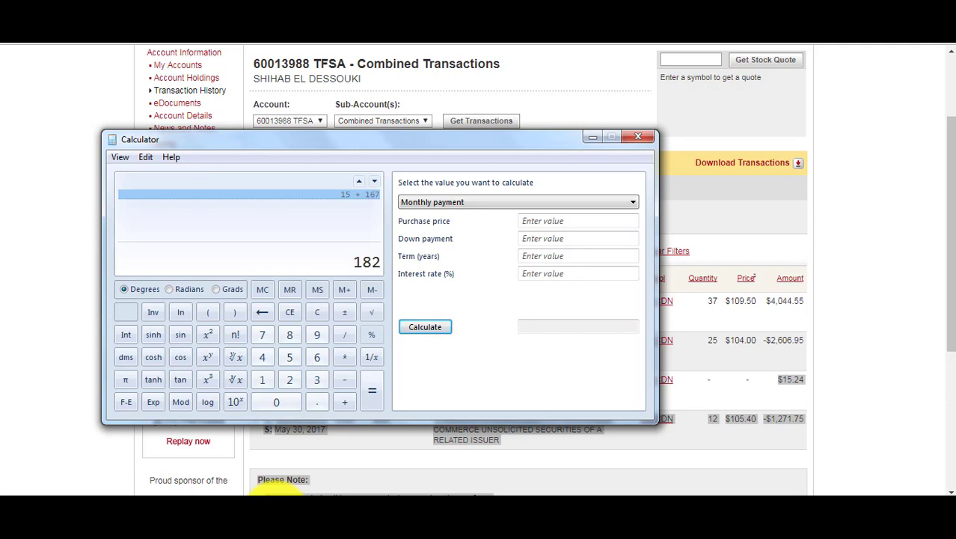
{"action": "type", "text": "3877"}
{"action": "key", "text": "Escape"}
{"action": "type", "text": "15 + 167"}
{"action": "key", "text": "Return"}
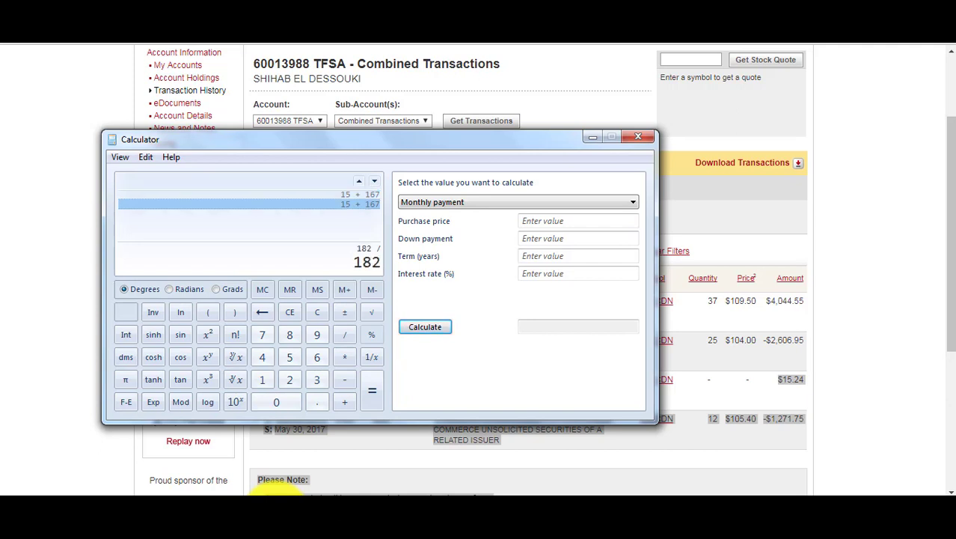
{"action": "type", "text": "3877"}
{"action": "key", "text": "Return"}
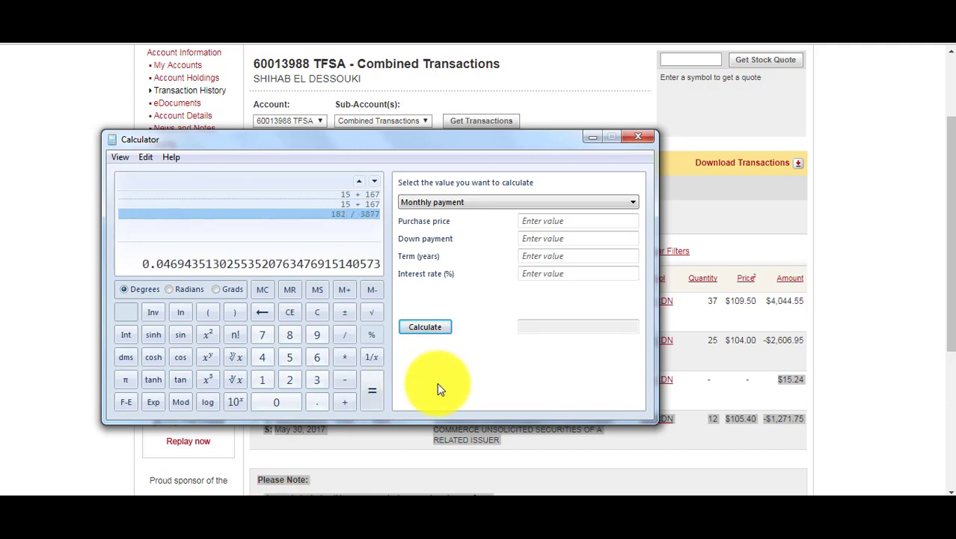
{"action": "left_click", "coordinate": [638, 137]}
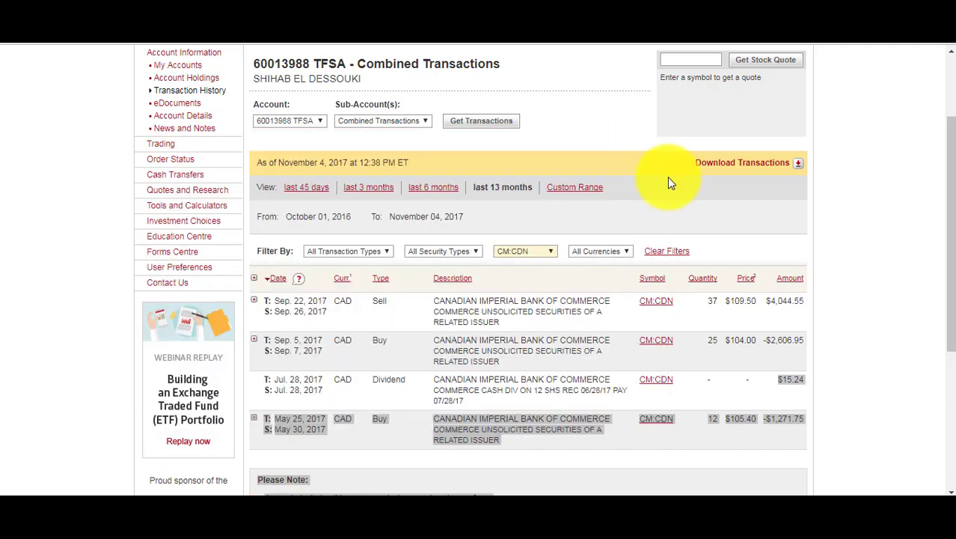
Step: Highlight the sell price in the September 22 CM:CDN transaction and reopen Calculator
{"action": "left_click", "coordinate": [386, 445]}
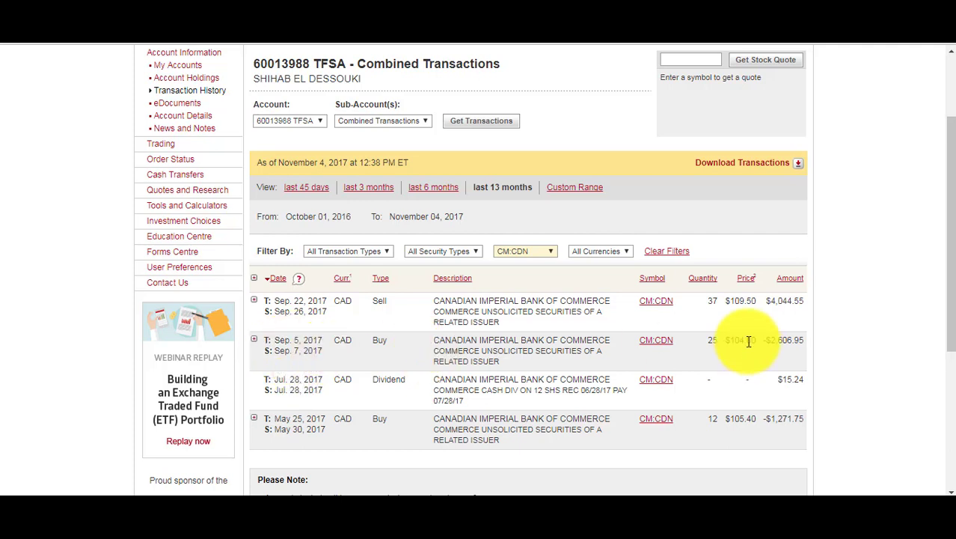
{"action": "left_click_drag", "start_coordinate": [735, 341], "coordinate": [734, 306]}
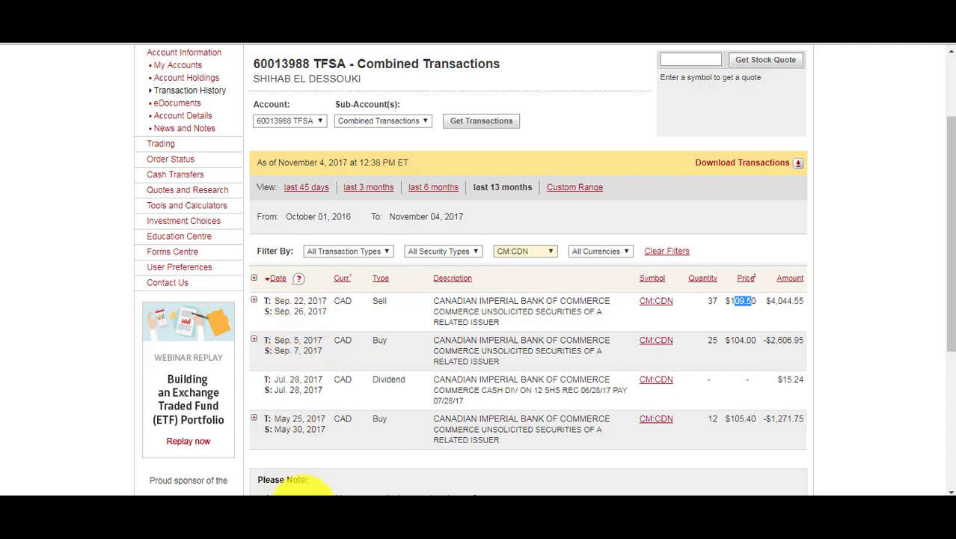
{"action": "key", "text": "XF86Calculator"}
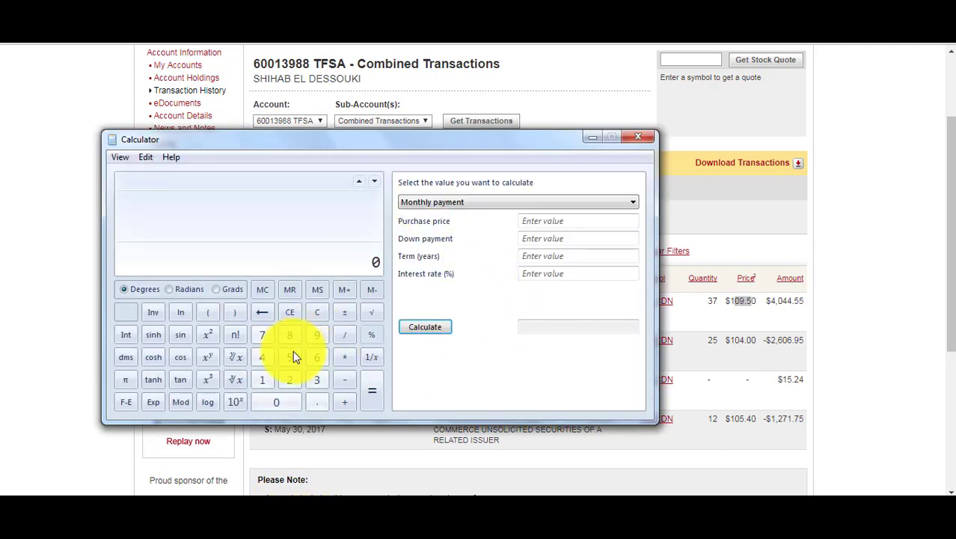
{"action": "type", "text": "1095 / 104"}
{"action": "key", "text": "Return"}
{"action": "key", "text": "Escape"}
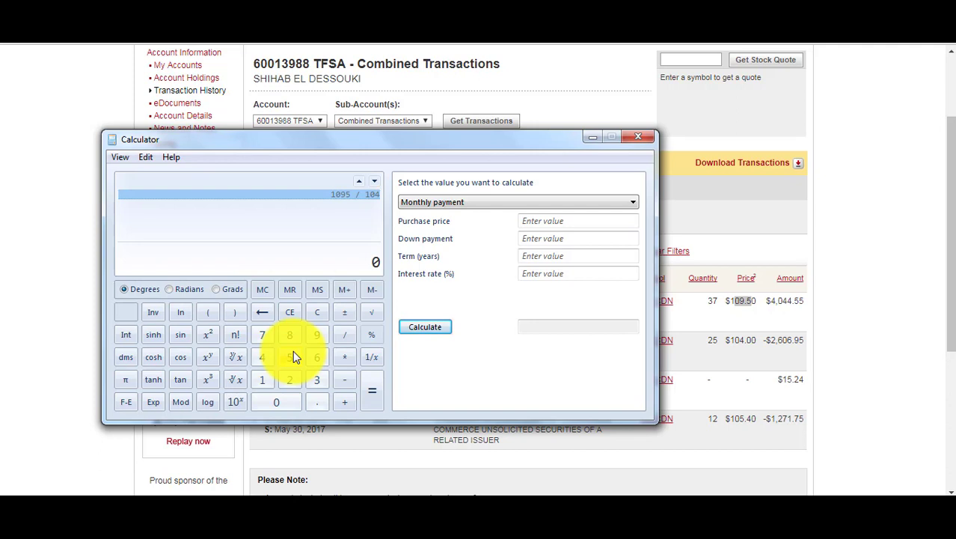
Step: Divide the sell price 109.5 by the September buy price 104, and close Calculator
{"action": "type", "text": "109.5"}
{"action": "key", "text": "slash"}
{"action": "type", "text": "104"}
{"action": "key", "text": "Return"}
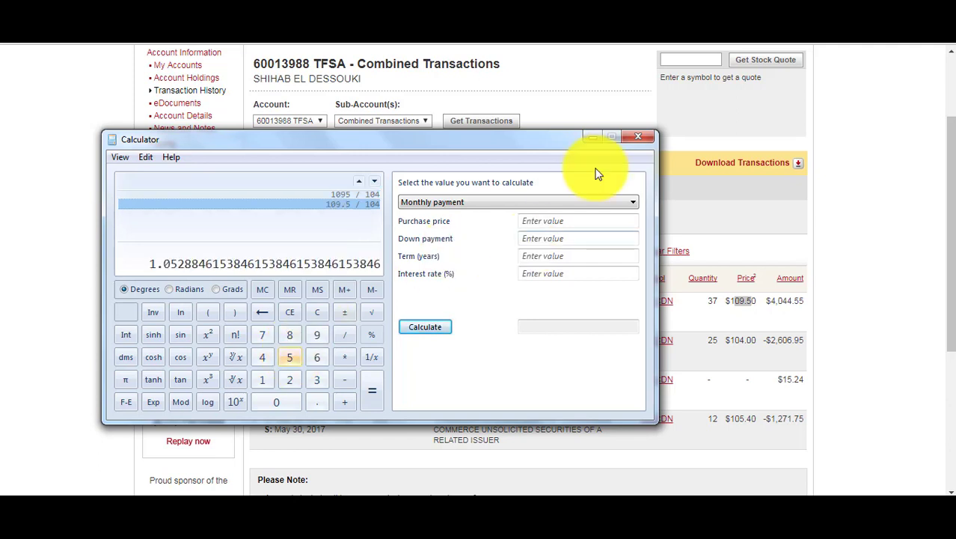
{"action": "left_click", "coordinate": [638, 137]}
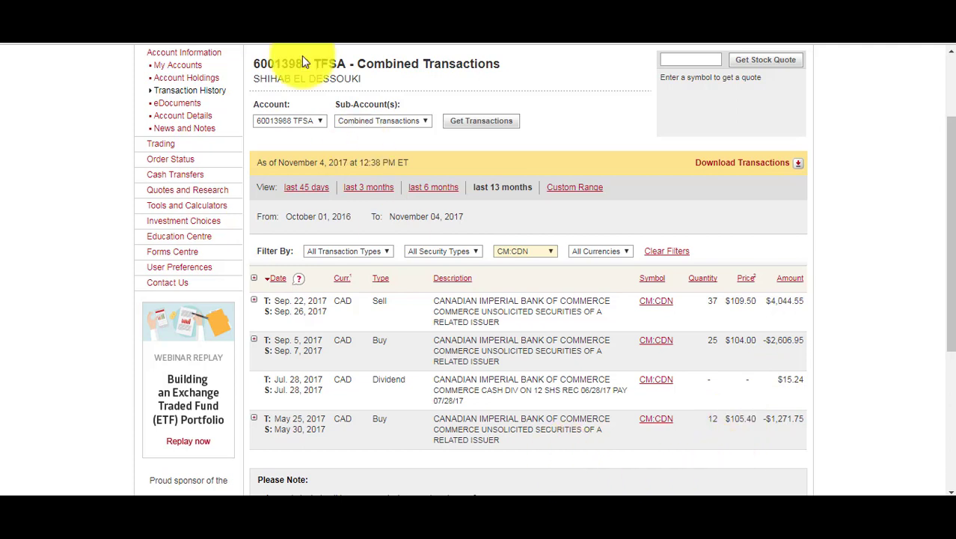
Step: Filter the transaction history by the symbol CUF.UN:CDN and look through its buy, sell and dividend entries
{"action": "left_click", "coordinate": [506, 254]}
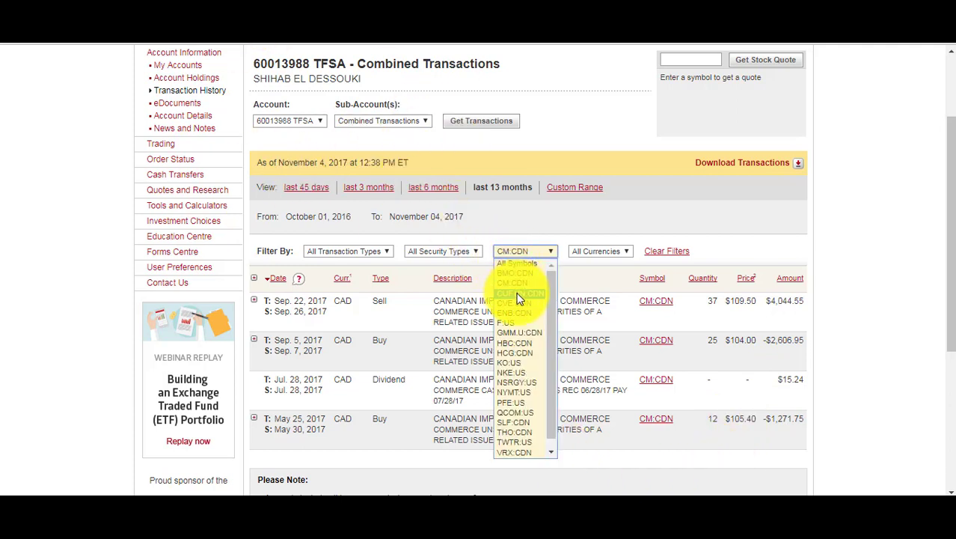
{"action": "left_click", "coordinate": [519, 298]}
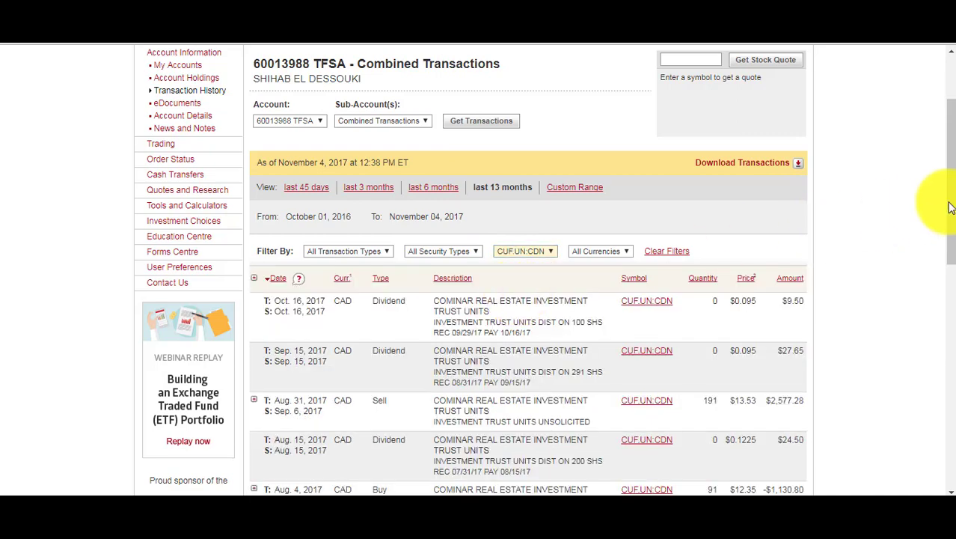
{"action": "left_click_drag", "start_coordinate": [950, 203], "coordinate": [943, 336]}
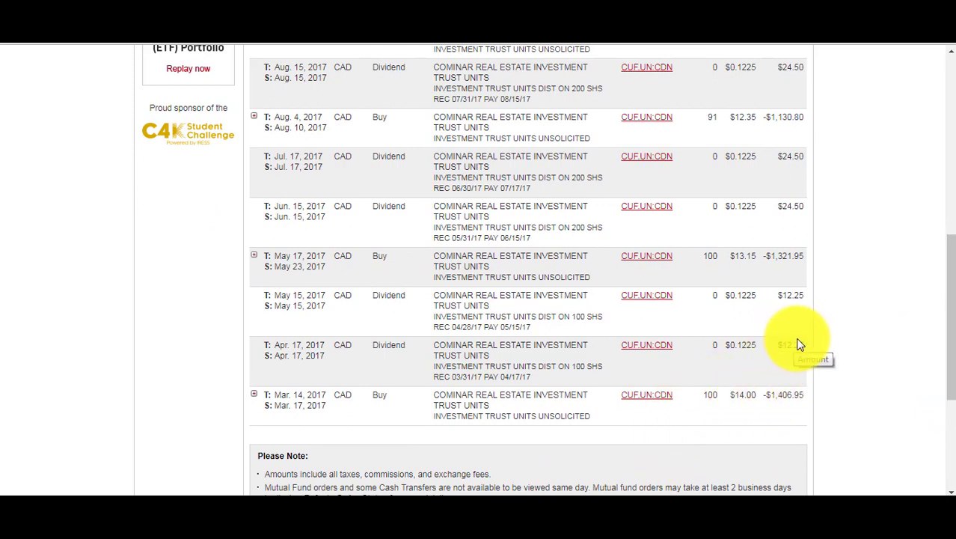
{"action": "left_click_drag", "start_coordinate": [786, 359], "coordinate": [939, 284]}
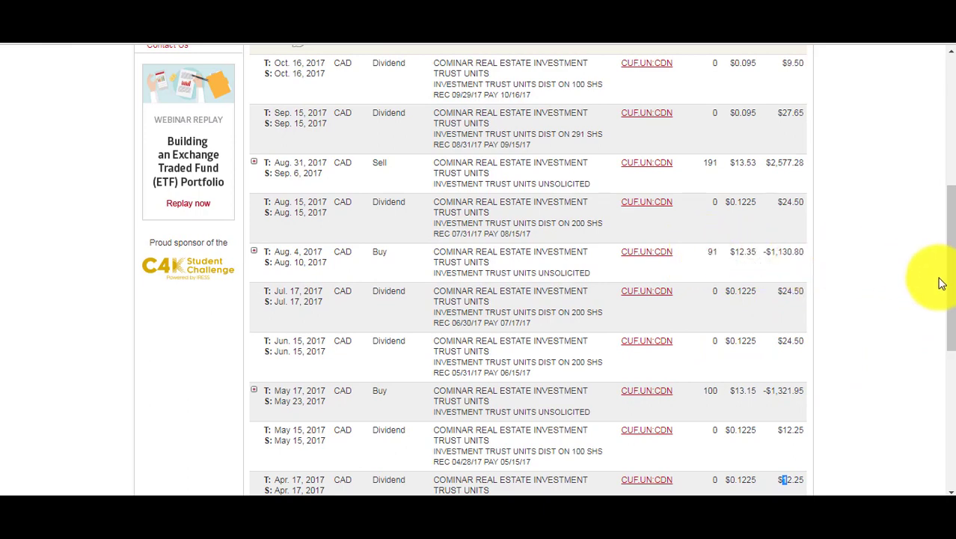
{"action": "scroll", "coordinate": [781, 289], "scroll_direction": "up", "scroll_amount": 1}
{"action": "scroll", "coordinate": [941, 267], "scroll_direction": "up", "scroll_amount": 1}
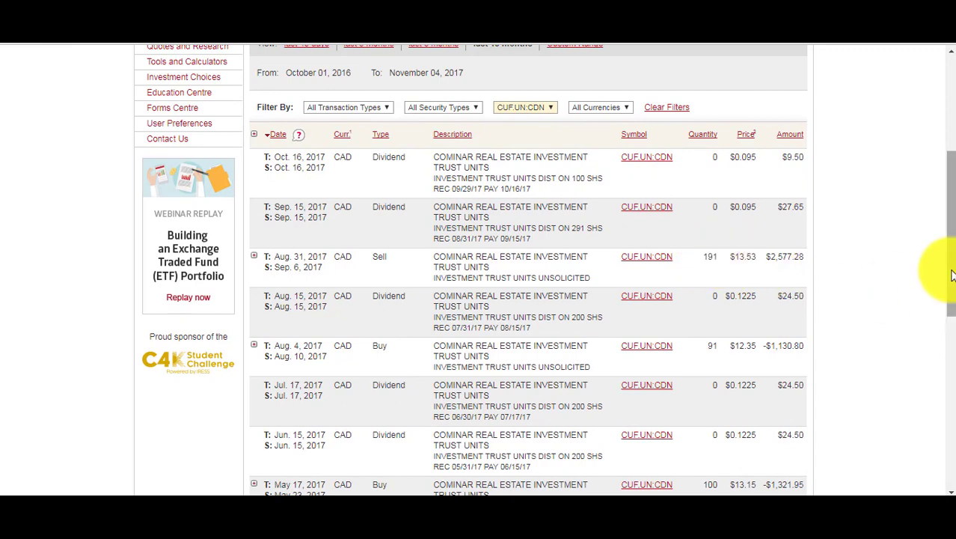
{"action": "left_click_drag", "start_coordinate": [939, 273], "coordinate": [939, 342]}
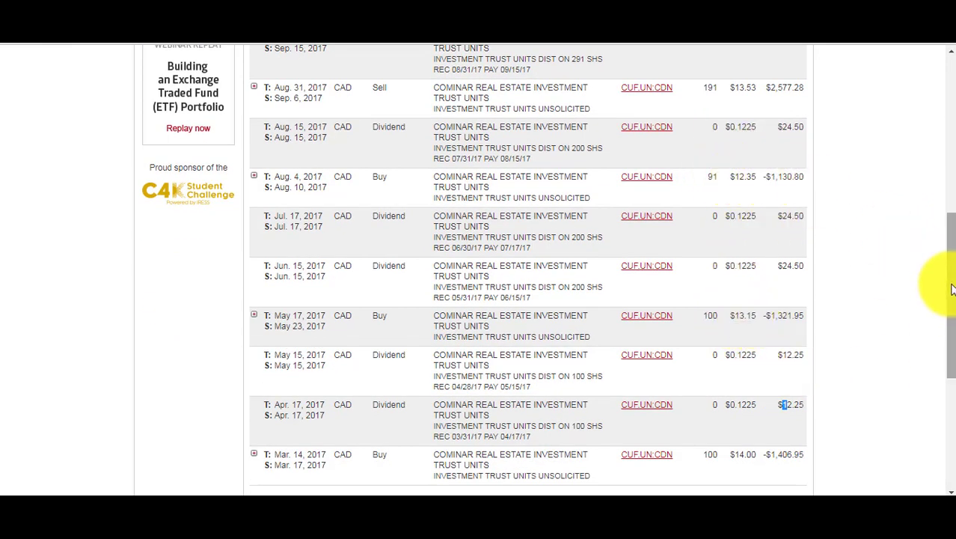
{"action": "scroll", "coordinate": [935, 285], "scroll_direction": "up", "scroll_amount": 2}
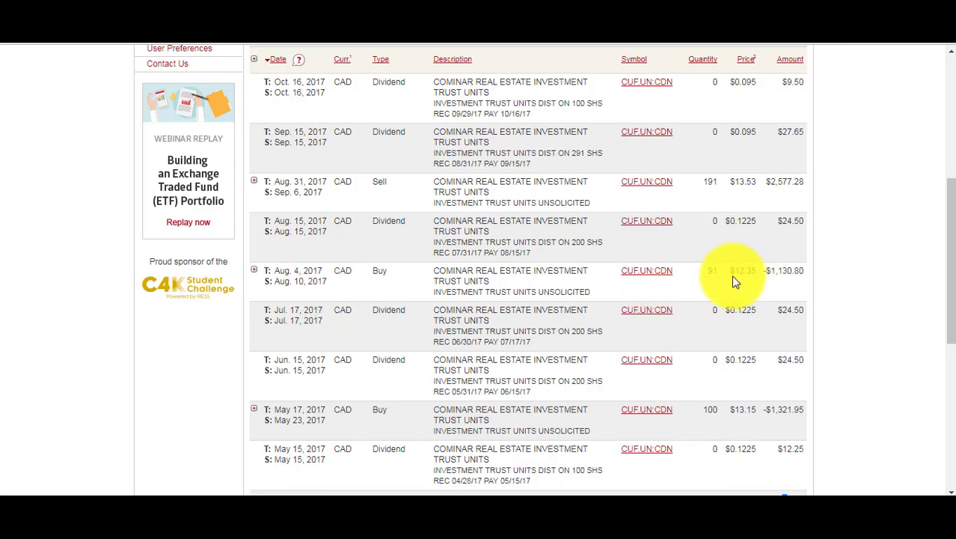
Step: Calculate the CUF.UN:CDN sell price over the August buy price as 1352 / 1235 in Calculator, and close it
{"action": "key", "text": "alt+Tab"}
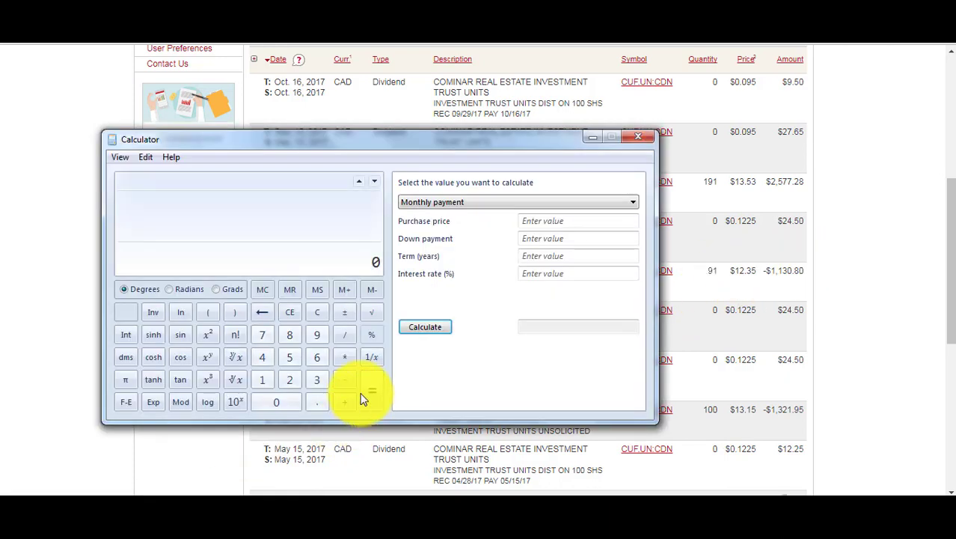
{"action": "type", "text": "13"}
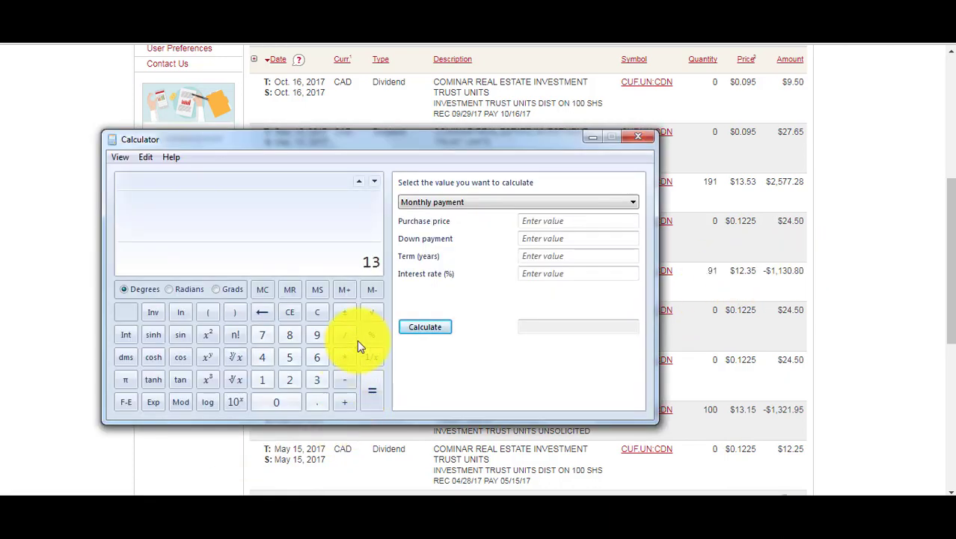
{"action": "type", "text": "52"}
{"action": "key", "text": "slash"}
{"action": "type", "text": "1235"}
{"action": "key", "text": "Return"}
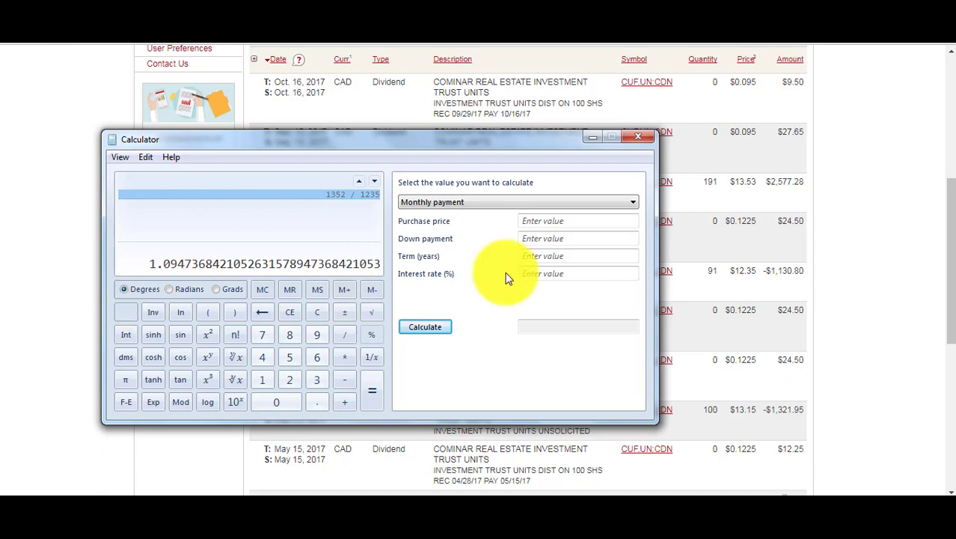
{"action": "left_click", "coordinate": [642, 139]}
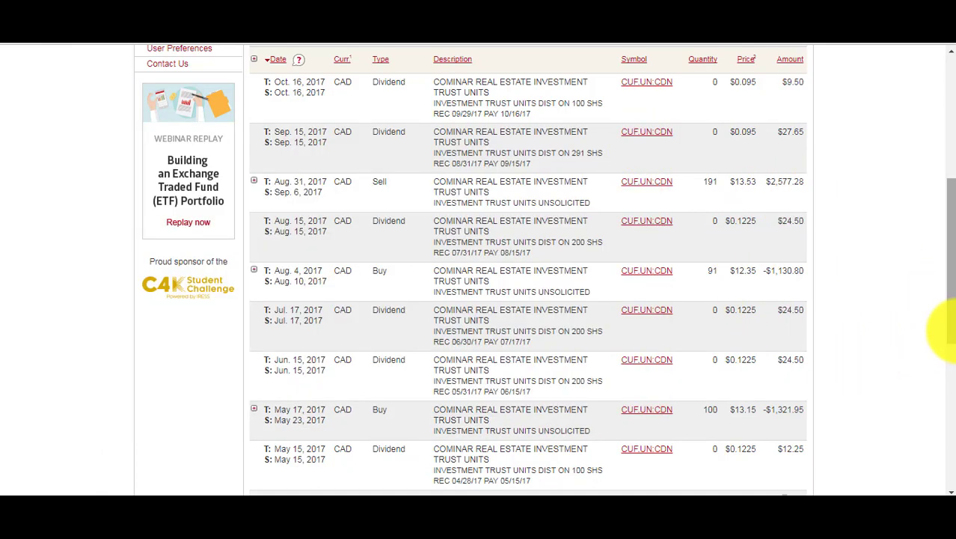
Step: Examine the most recent CUF.UN:CDN dividend payments and the August sale in the transaction list
{"action": "left_click_drag", "start_coordinate": [948, 330], "coordinate": [946, 269]}
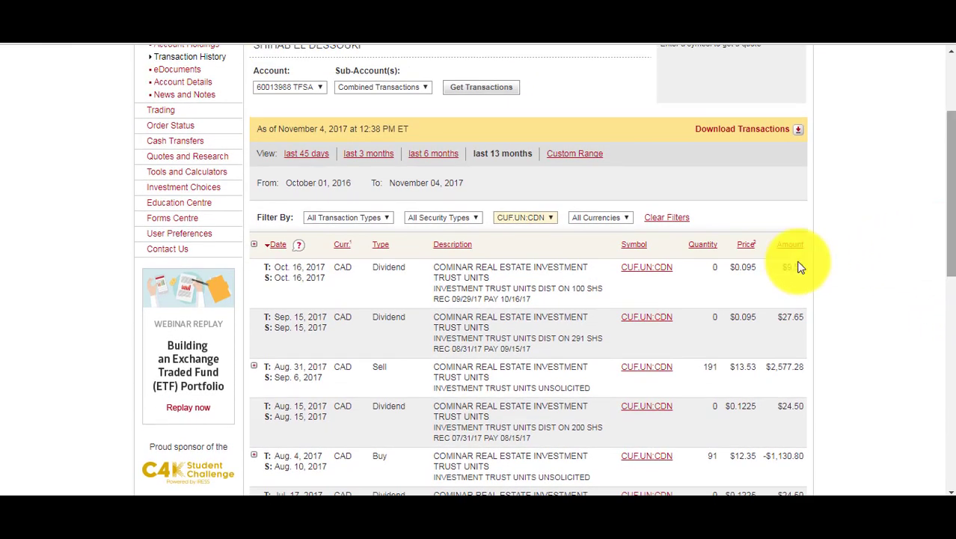
{"action": "mouse_move", "coordinate": [944, 269]}
{"action": "left_mouse_down"}
{"action": "mouse_move", "coordinate": [944, 438]}
{"action": "mouse_move", "coordinate": [946, 281]}
{"action": "left_mouse_up"}
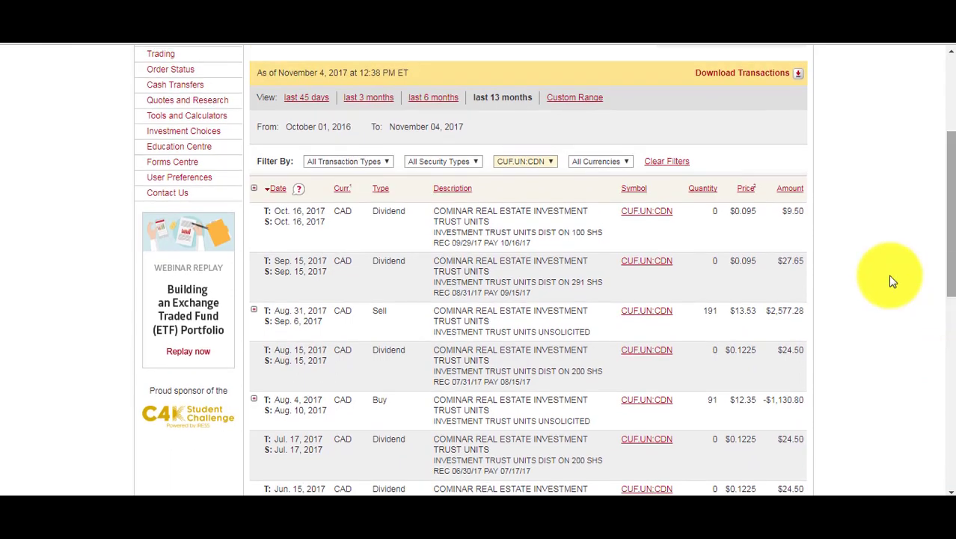
Step: Filter the transaction history by the symbol CVE:CDN and bring its entries into view
{"action": "left_click_drag", "start_coordinate": [941, 155], "coordinate": [940, 79]}
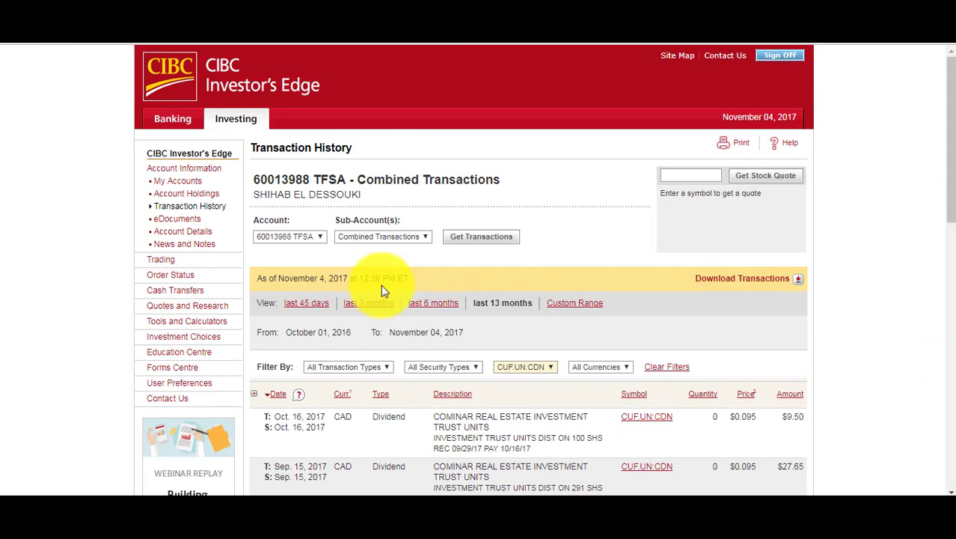
{"action": "left_click", "coordinate": [527, 368]}
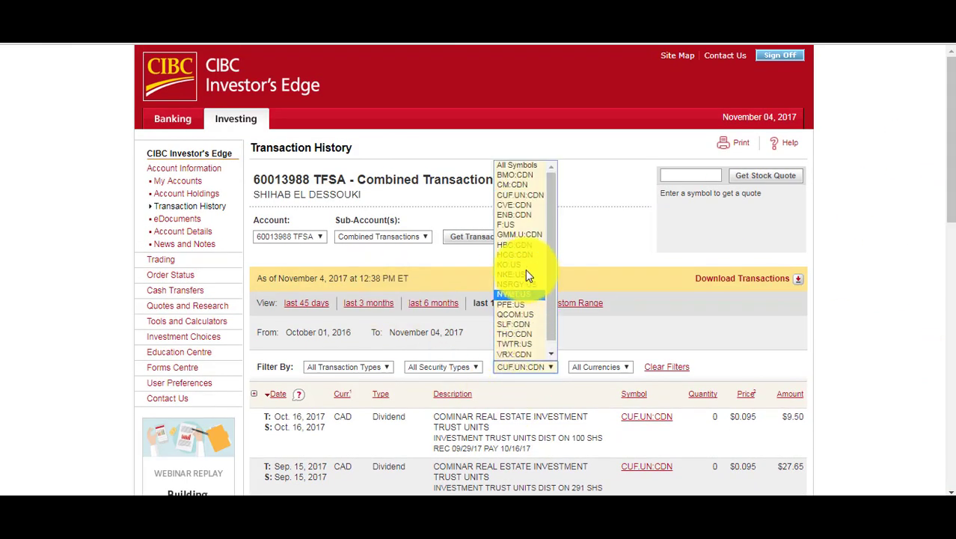
{"action": "left_click", "coordinate": [523, 208]}
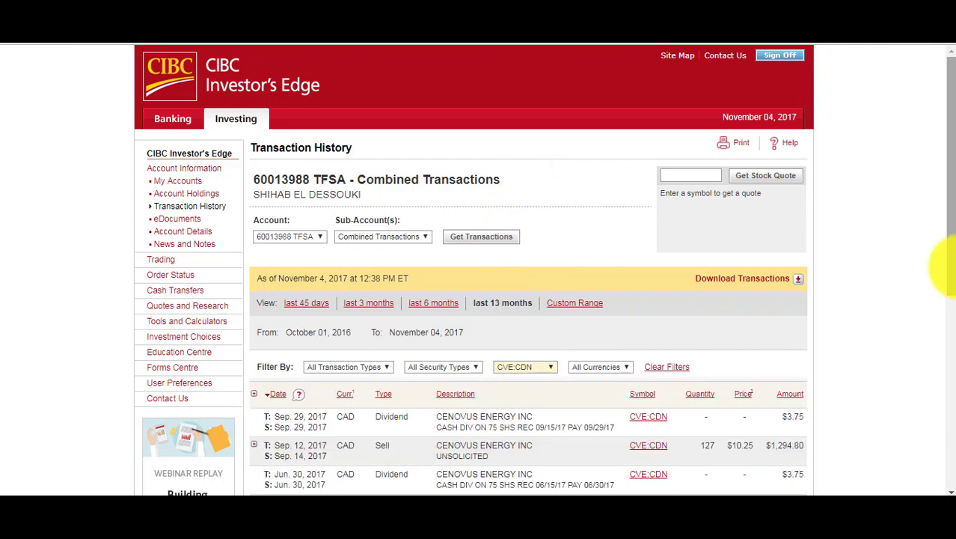
{"action": "left_click_drag", "start_coordinate": [950, 238], "coordinate": [898, 352]}
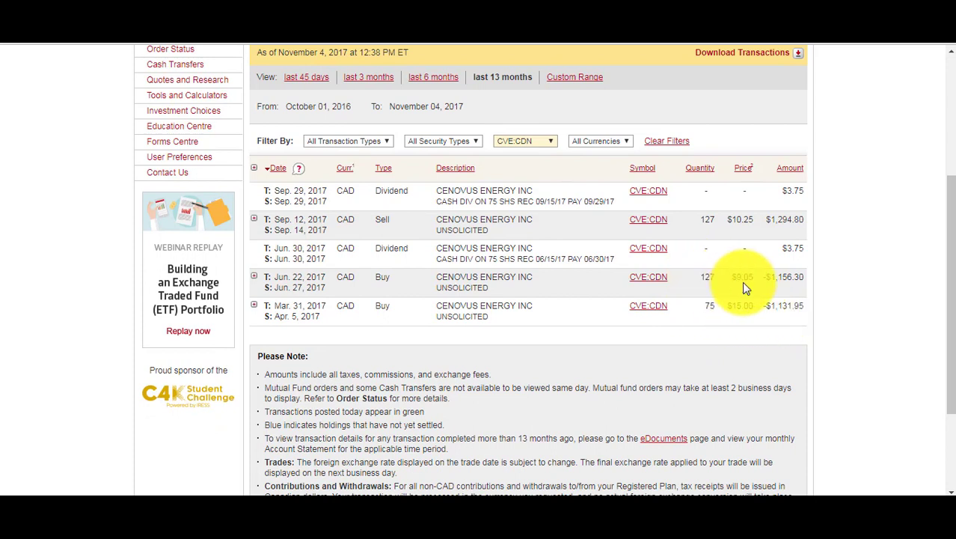
Step: Examine the quantities and prices of the Cenovus June buy, September sell and March buy
{"action": "left_click_drag", "start_coordinate": [705, 279], "coordinate": [752, 281]}
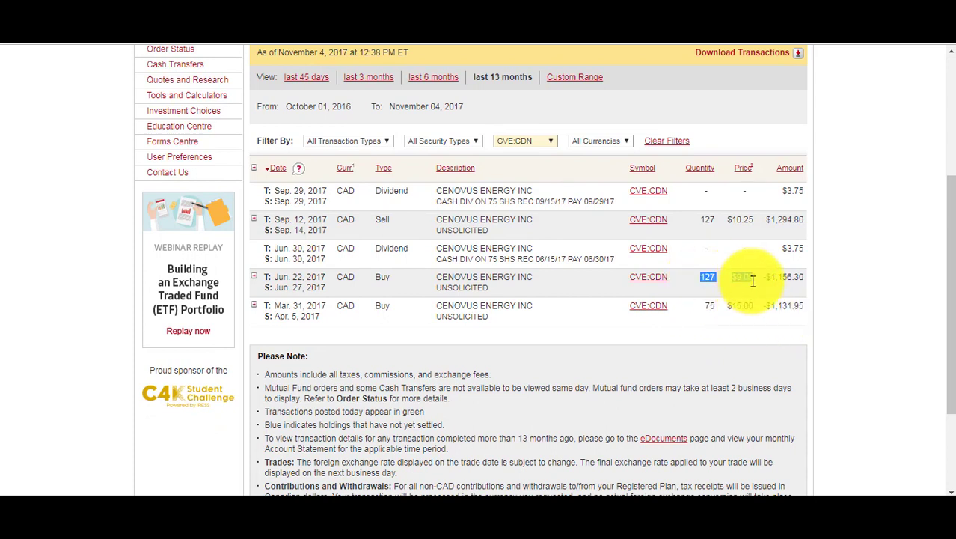
{"action": "left_click", "coordinate": [714, 225]}
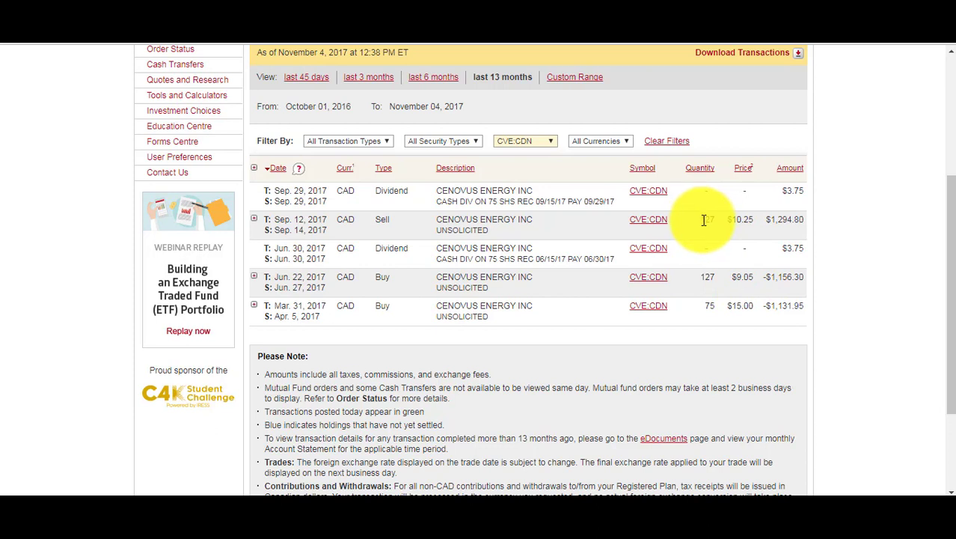
{"action": "left_click_drag", "start_coordinate": [753, 219], "coordinate": [727, 219]}
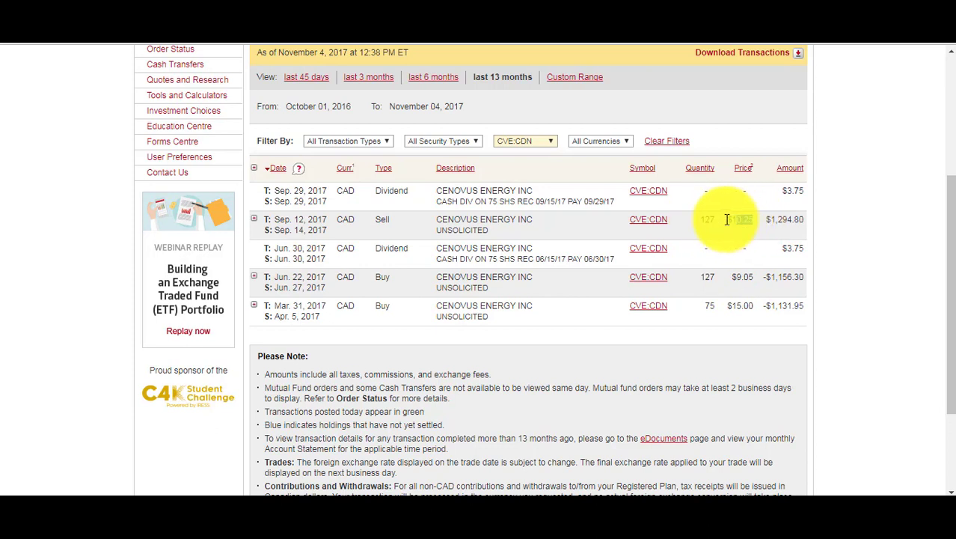
{"action": "left_click", "coordinate": [746, 261]}
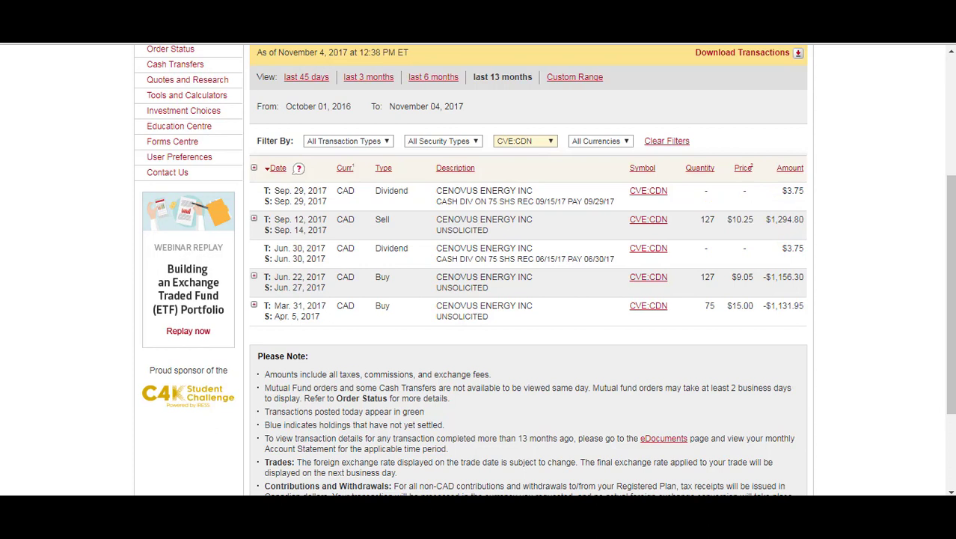
{"action": "left_click_drag", "start_coordinate": [698, 218], "coordinate": [731, 219]}
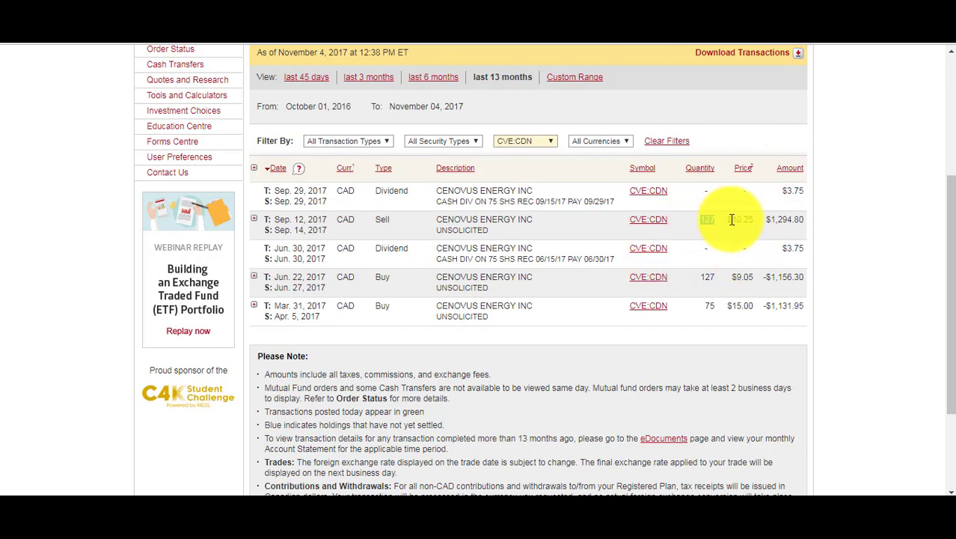
{"action": "left_click_drag", "start_coordinate": [796, 288], "coordinate": [278, 309]}
Step: Divide the Cenovus September sell price by the June buy price as 1025 / 905 in Calculator, and close it
{"action": "key", "text": "XF86Calculator"}
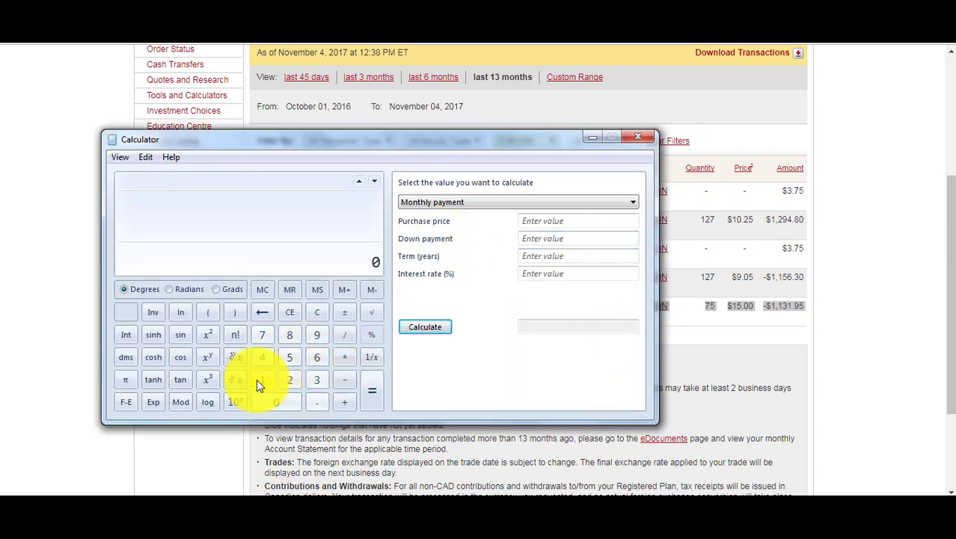
{"action": "type", "text": "1025 / 905"}
{"action": "key", "text": "Return"}
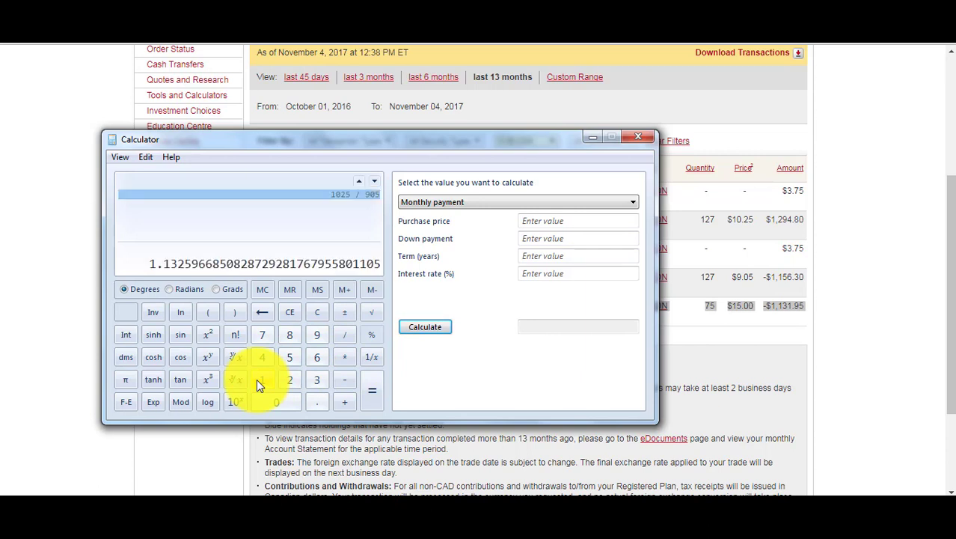
{"action": "left_click", "coordinate": [638, 135]}
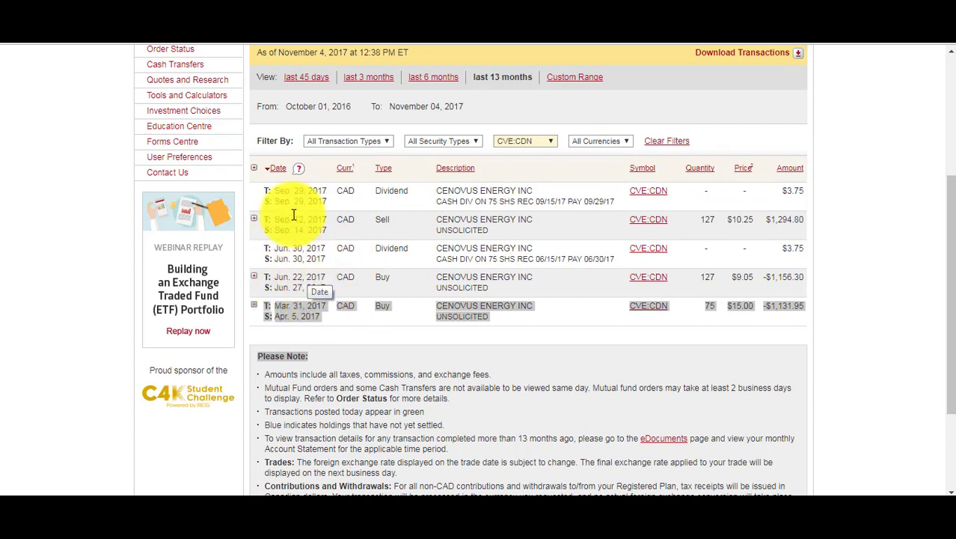
Step: Check the Cenovus buy and sell dates, recalculate 1025 / 905 in Calculator, and close it
{"action": "left_click", "coordinate": [297, 277]}
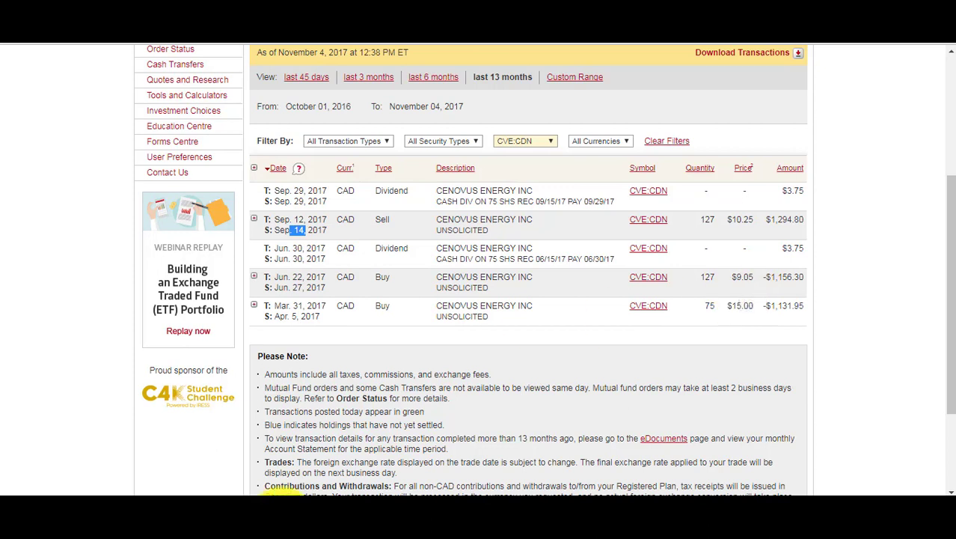
{"action": "left_click", "coordinate": [288, 494]}
{"action": "type", "text": "1025"}
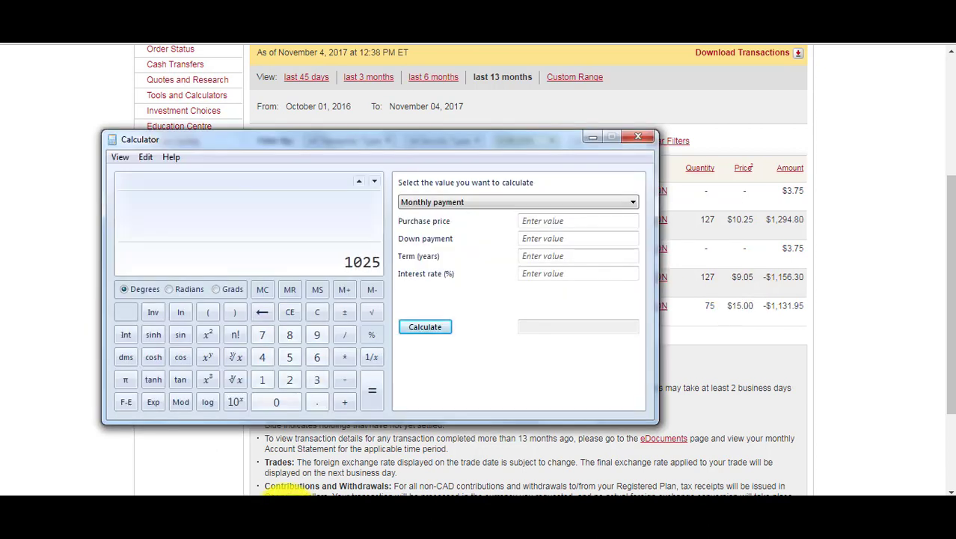
{"action": "key", "text": "slash"}
{"action": "type", "text": "905"}
{"action": "key", "text": "Return"}
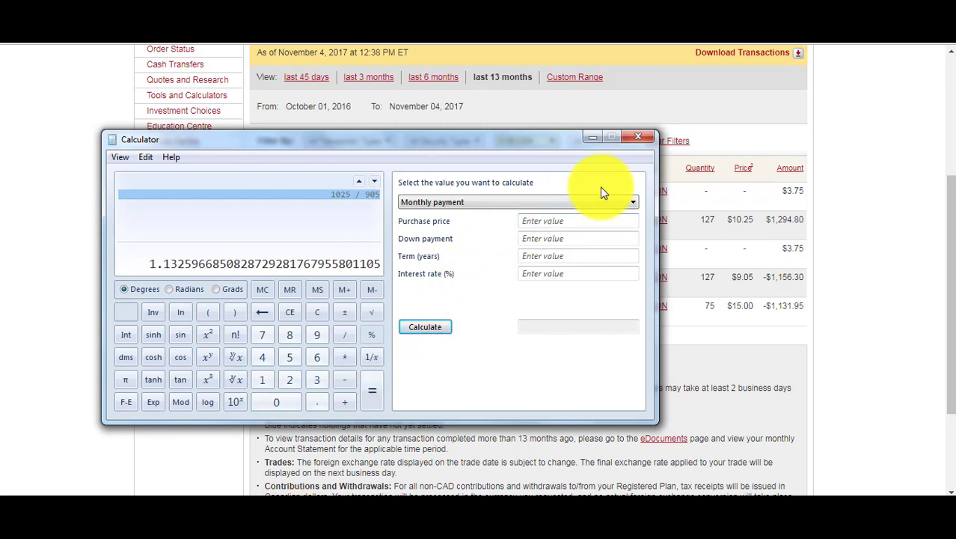
{"action": "left_click", "coordinate": [643, 140]}
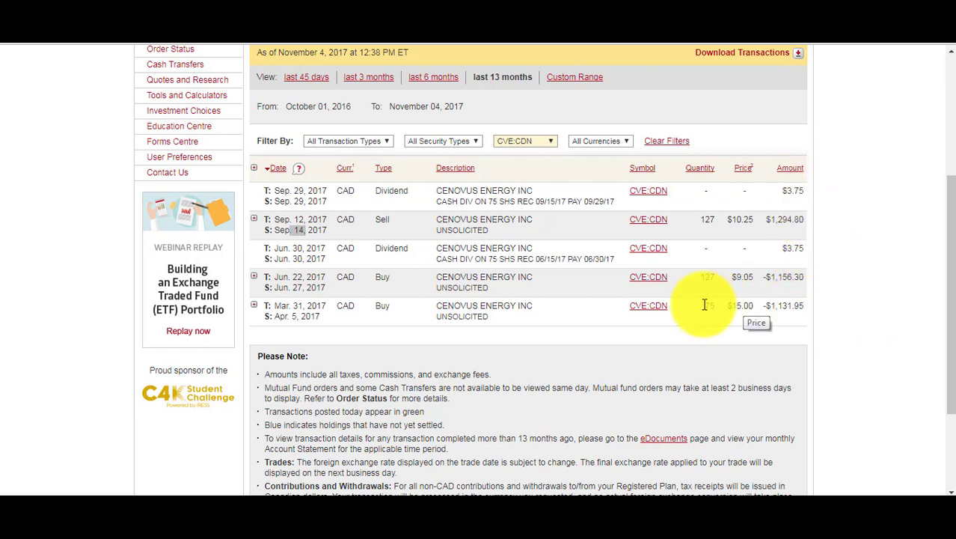
Step: Compare the quantity and price of the Cenovus March buy with those of the June buy and September sell
{"action": "left_click_drag", "start_coordinate": [704, 304], "coordinate": [774, 306]}
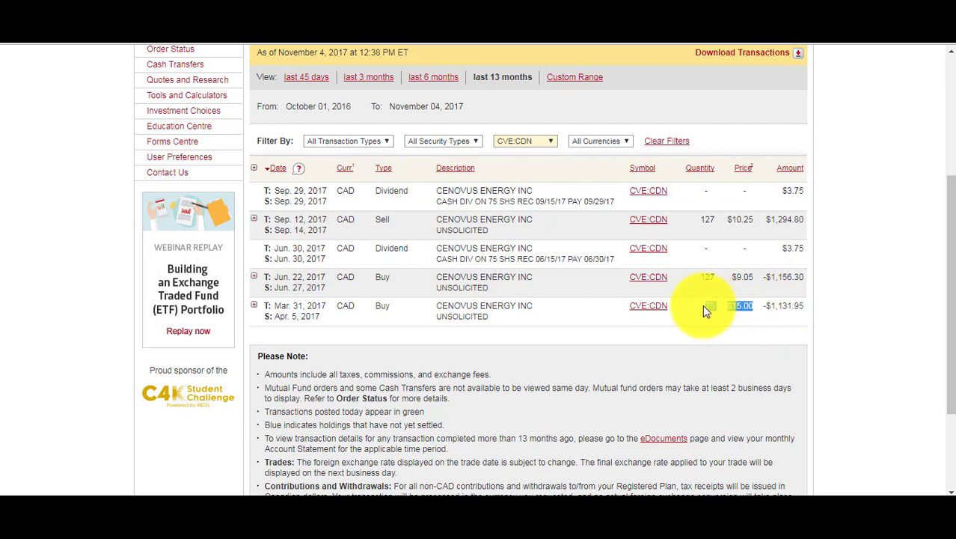
{"action": "mouse_move", "coordinate": [703, 305]}
{"action": "left_mouse_down"}
{"action": "mouse_move", "coordinate": [747, 307]}
{"action": "mouse_move", "coordinate": [720, 307]}
{"action": "left_mouse_up"}
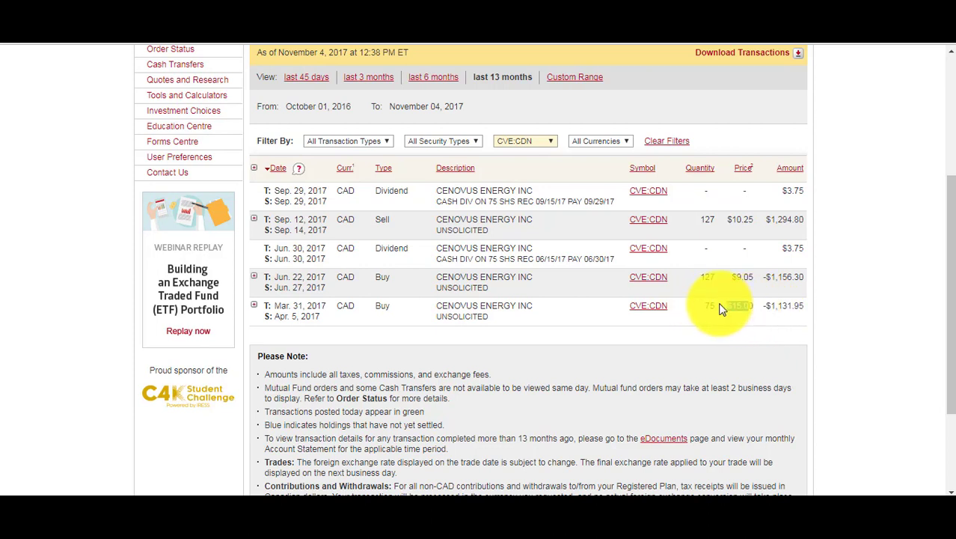
{"action": "double_click", "coordinate": [707, 277]}
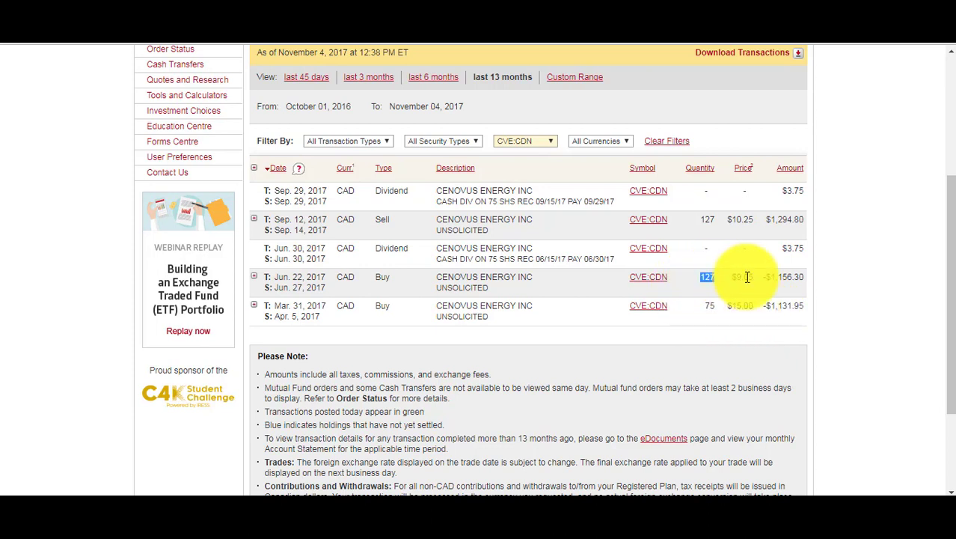
{"action": "left_click", "coordinate": [751, 276]}
{"action": "left_click_drag", "start_coordinate": [698, 223], "coordinate": [758, 220]}
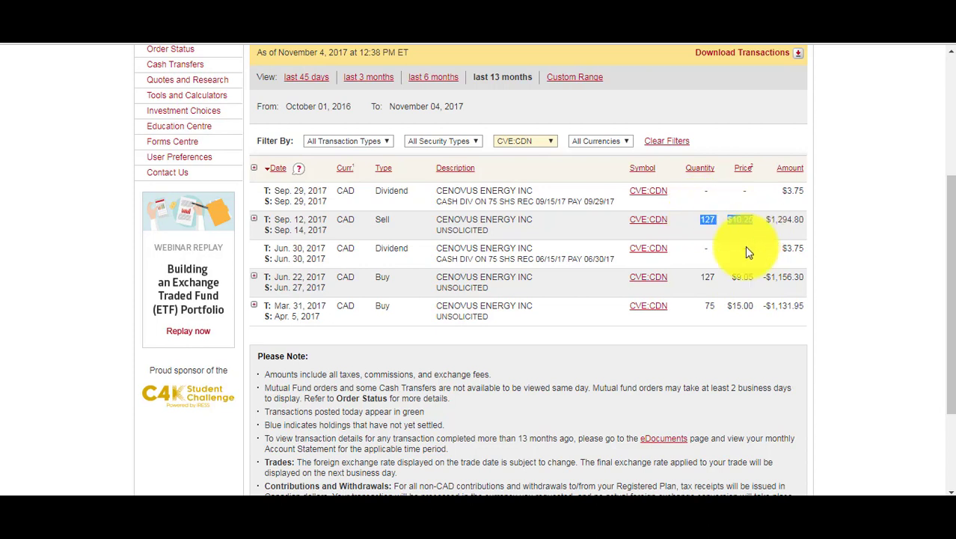
{"action": "left_click", "coordinate": [744, 251]}
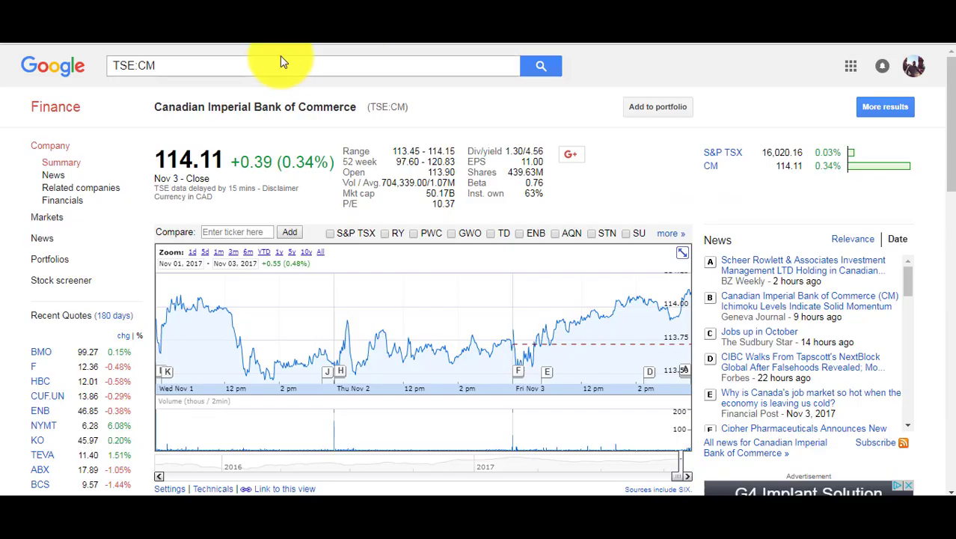
Step: Search Google Finance for cve and open the Cenovus Energy Inc quote on the TSE
{"action": "left_click", "coordinate": [256, 63]}
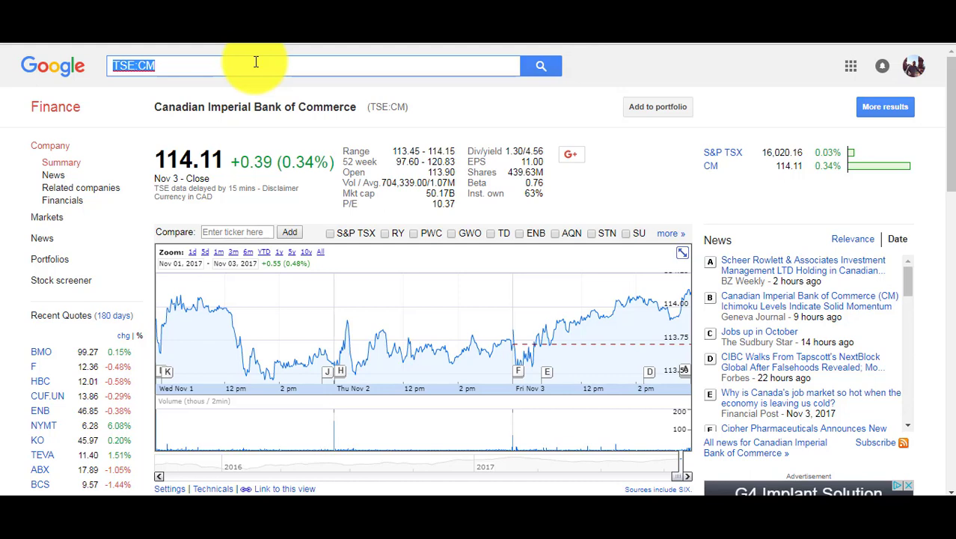
{"action": "type", "text": "cve"}
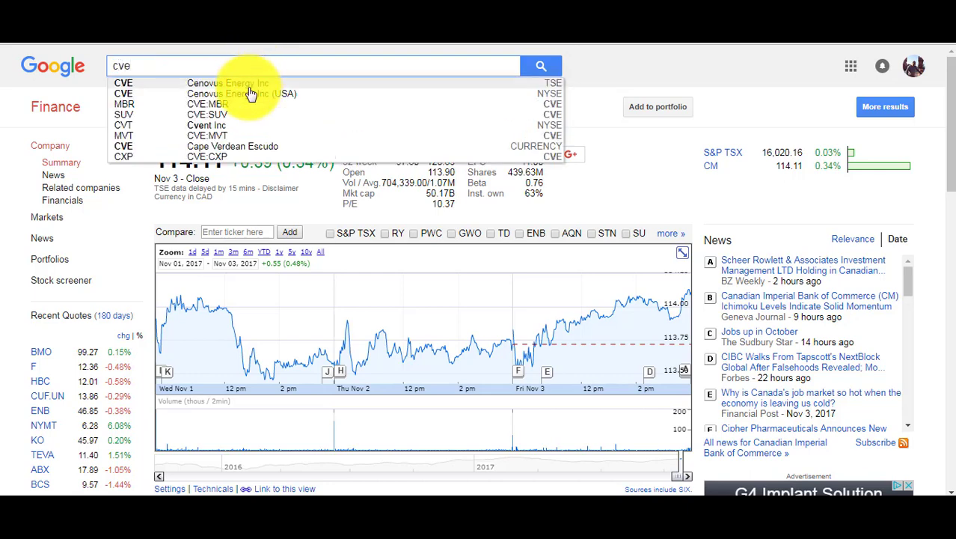
{"action": "left_click", "coordinate": [251, 87]}
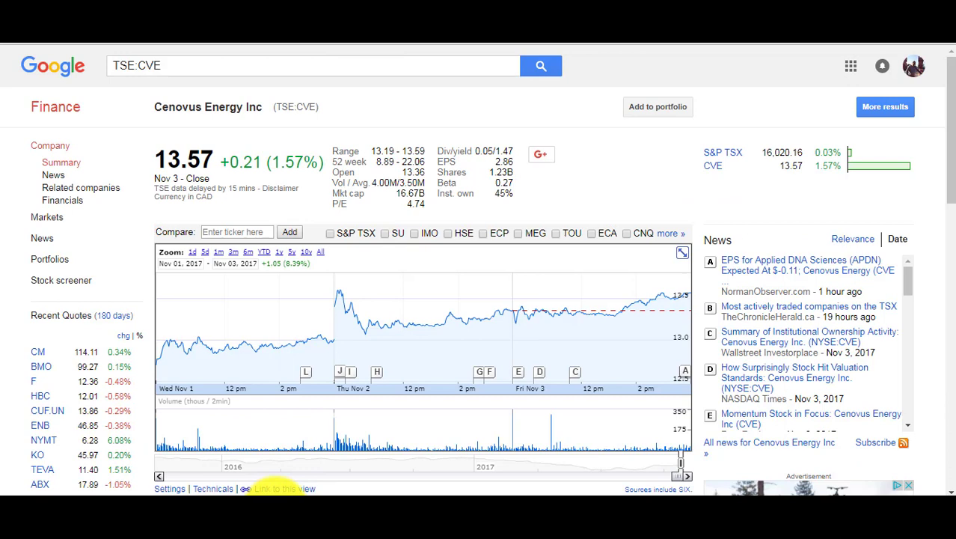
Step: Switch to Calculator and compute five years of 10% growth as 1.1 to the power of 5
{"action": "key", "text": "alt+Tab"}
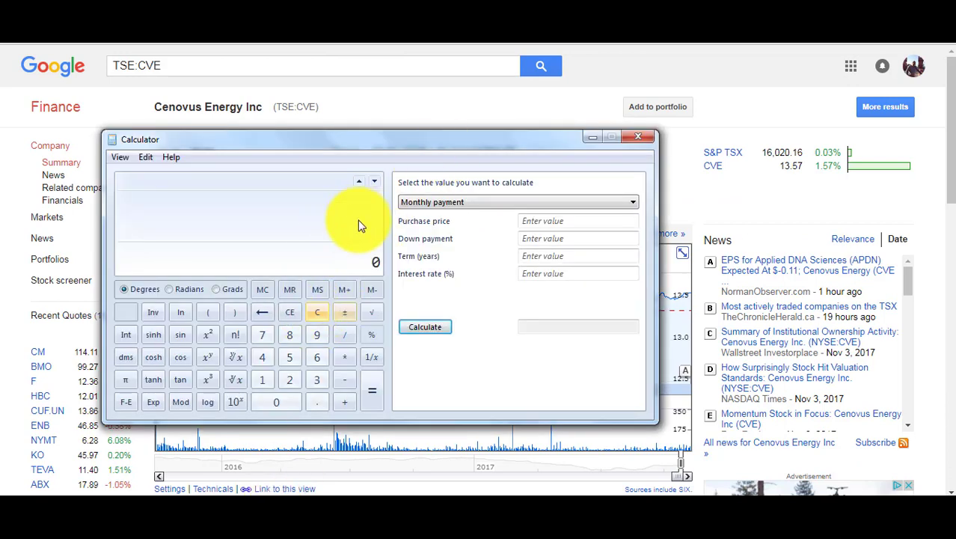
{"action": "left_click", "coordinate": [267, 378]}
{"action": "left_click", "coordinate": [324, 403]}
{"action": "left_click", "coordinate": [263, 382]}
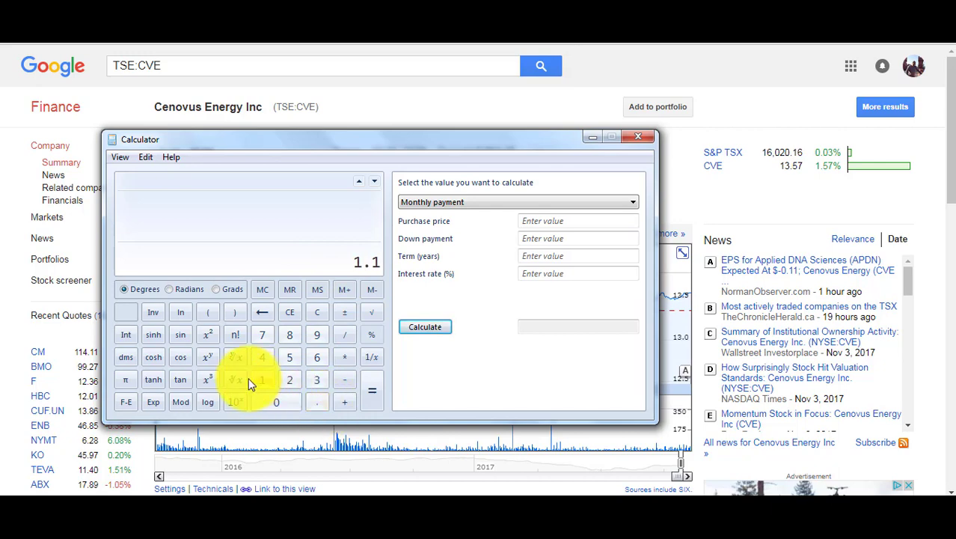
{"action": "left_click", "coordinate": [207, 358]}
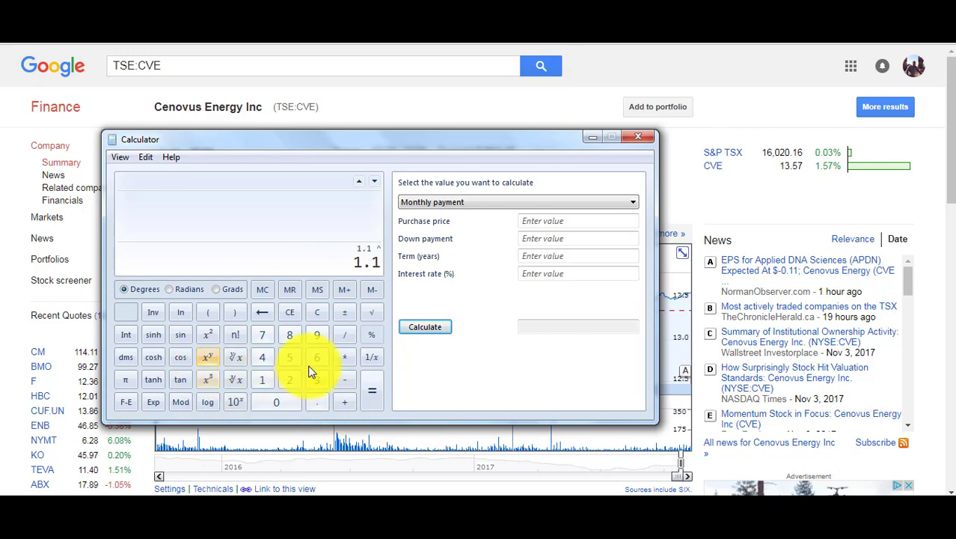
{"action": "left_click", "coordinate": [290, 358]}
{"action": "left_click", "coordinate": [371, 393]}
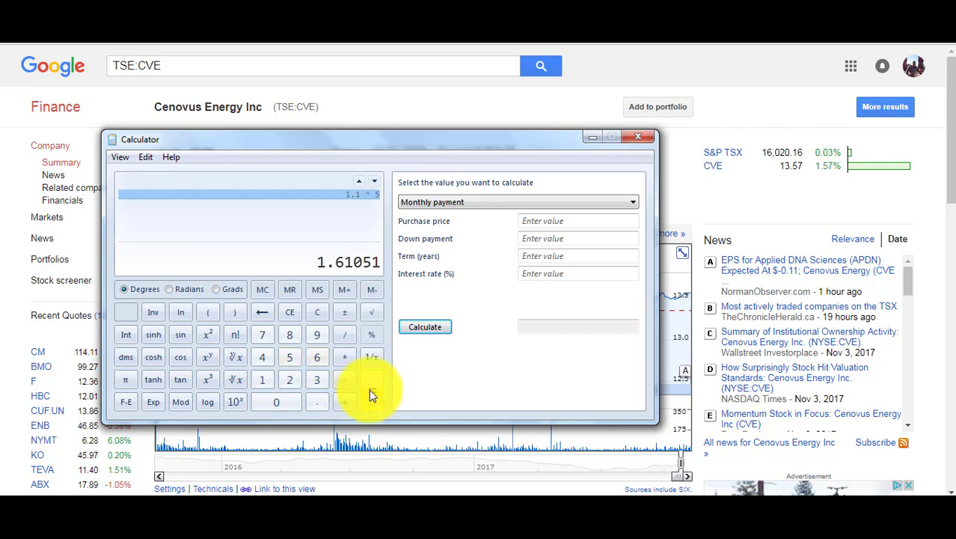
Step: Multiply the five-year growth factor by a starting amount of 10000
{"action": "left_click", "coordinate": [347, 357]}
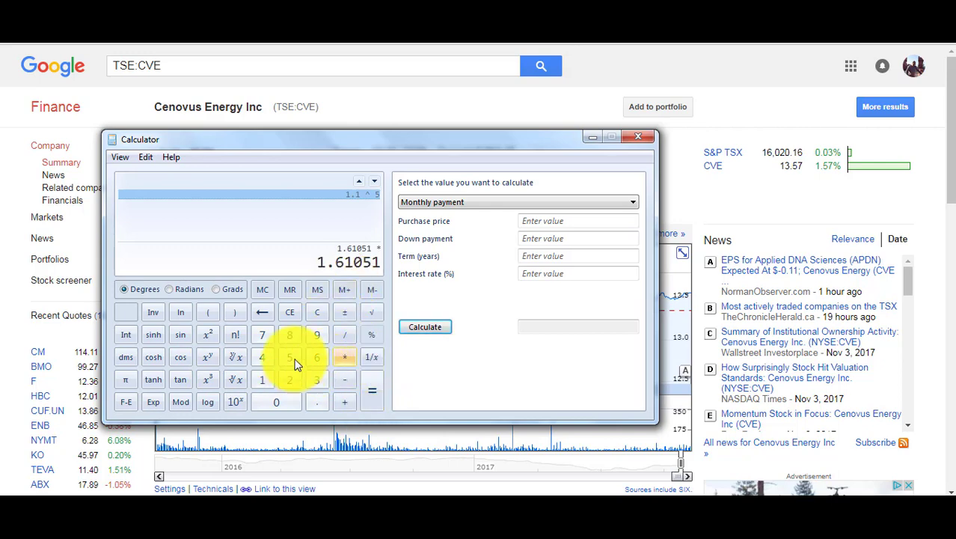
{"action": "left_click", "coordinate": [264, 380]}
{"action": "double_click", "coordinate": [275, 403]}
{"action": "left_click", "coordinate": [276, 402]}
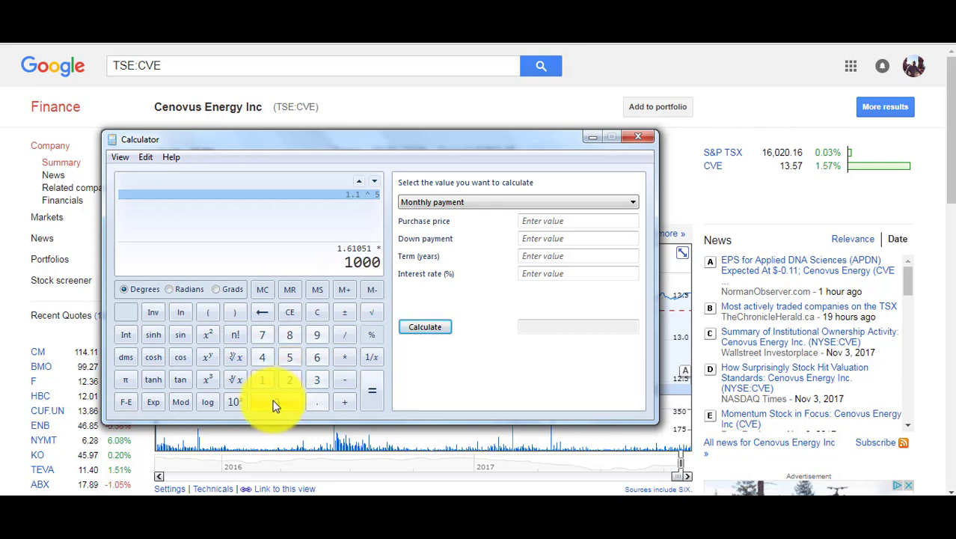
{"action": "left_click", "coordinate": [275, 402]}
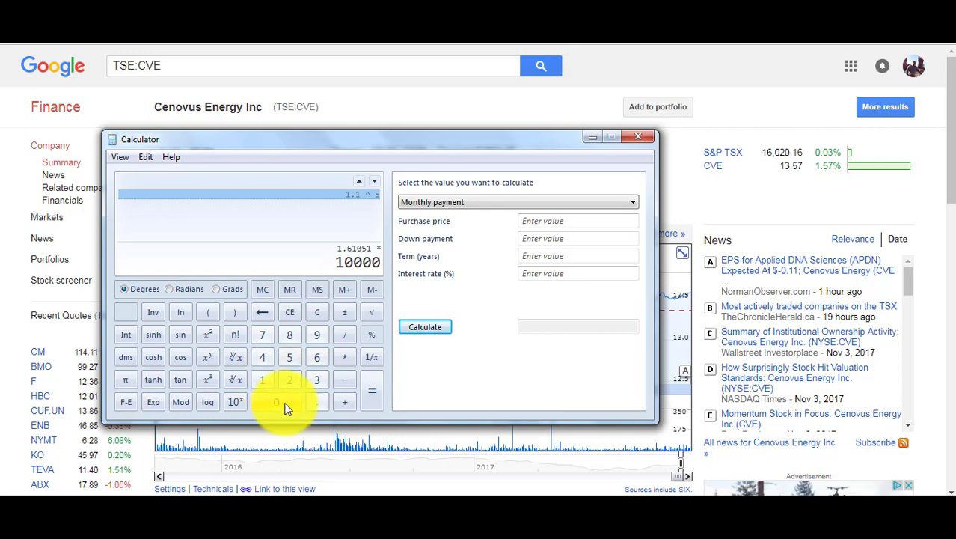
{"action": "left_click", "coordinate": [368, 397]}
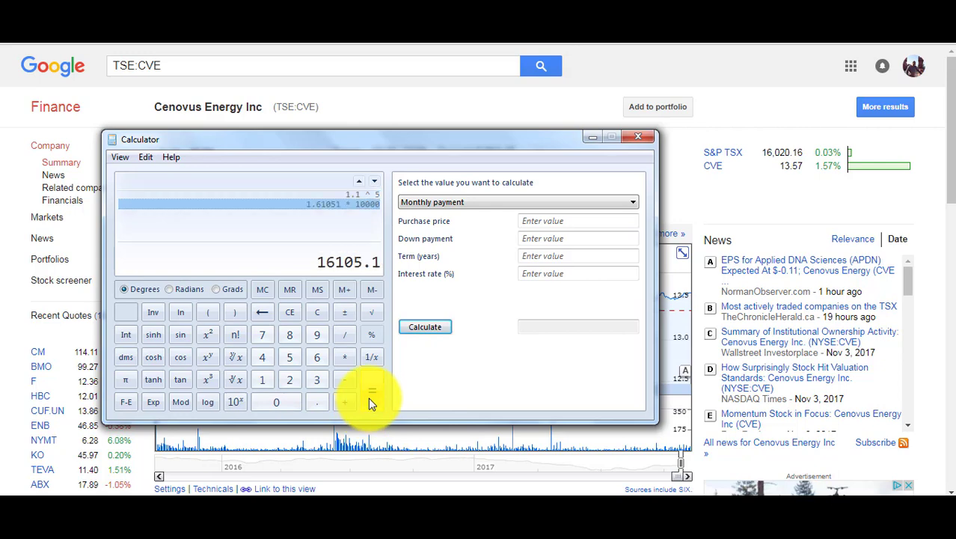
{"action": "left_click", "coordinate": [313, 313]}
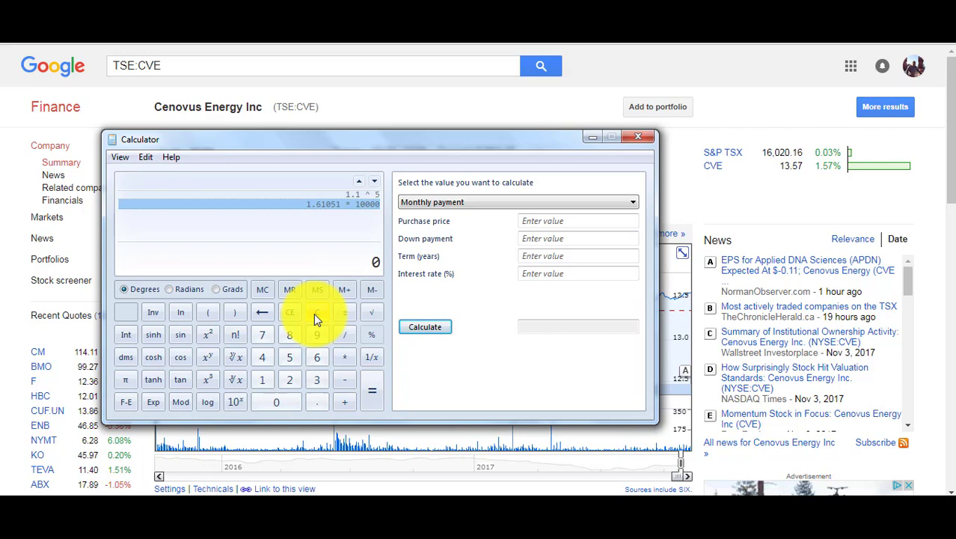
{"action": "left_click", "coordinate": [262, 379]}
{"action": "left_click", "coordinate": [316, 402]}
{"action": "left_click", "coordinate": [289, 404]}
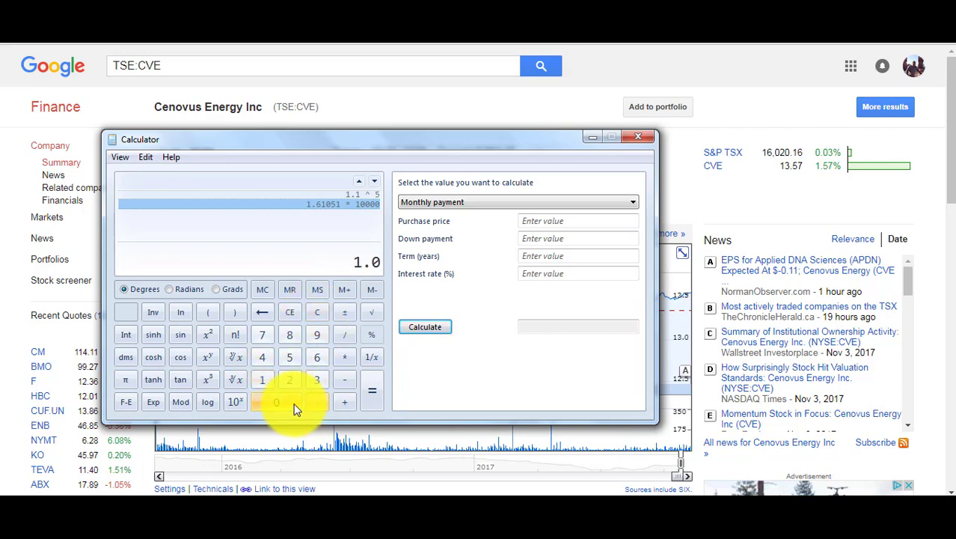
{"action": "left_click", "coordinate": [314, 315]}
Step: Compute ten years of 10% growth as 1.1 to the power of 10
{"action": "left_click", "coordinate": [263, 377]}
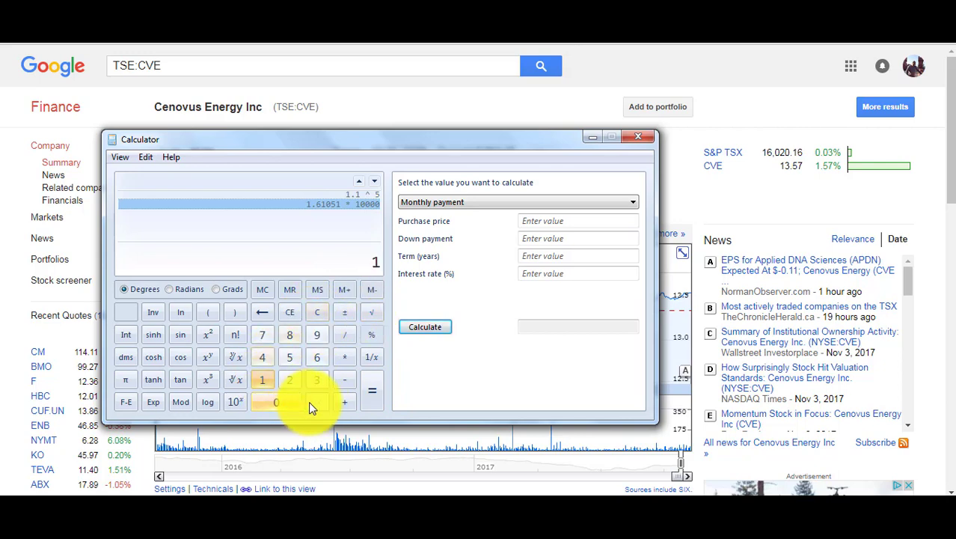
{"action": "left_click", "coordinate": [315, 402]}
{"action": "left_click", "coordinate": [264, 379]}
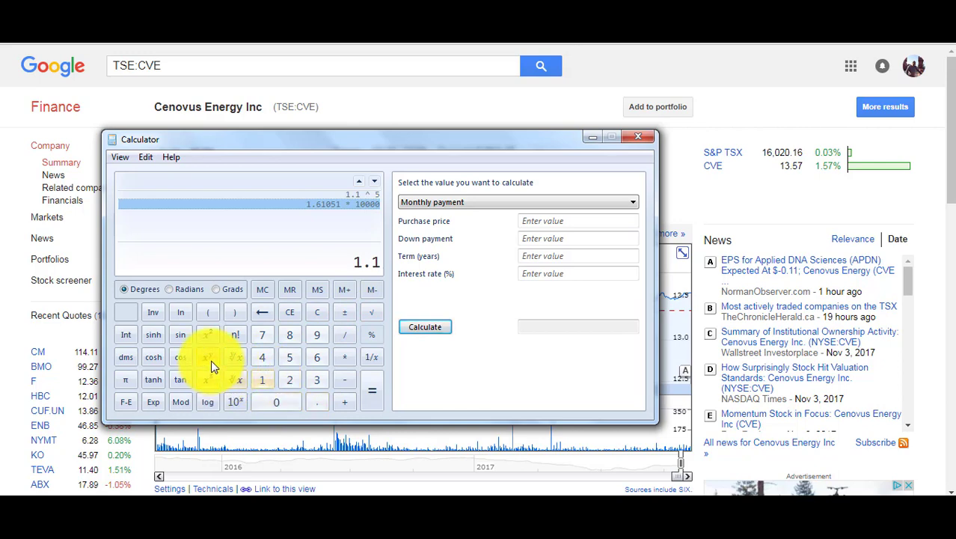
{"action": "left_click", "coordinate": [208, 358]}
{"action": "left_click", "coordinate": [262, 380]}
{"action": "left_click", "coordinate": [271, 403]}
{"action": "left_click", "coordinate": [365, 403]}
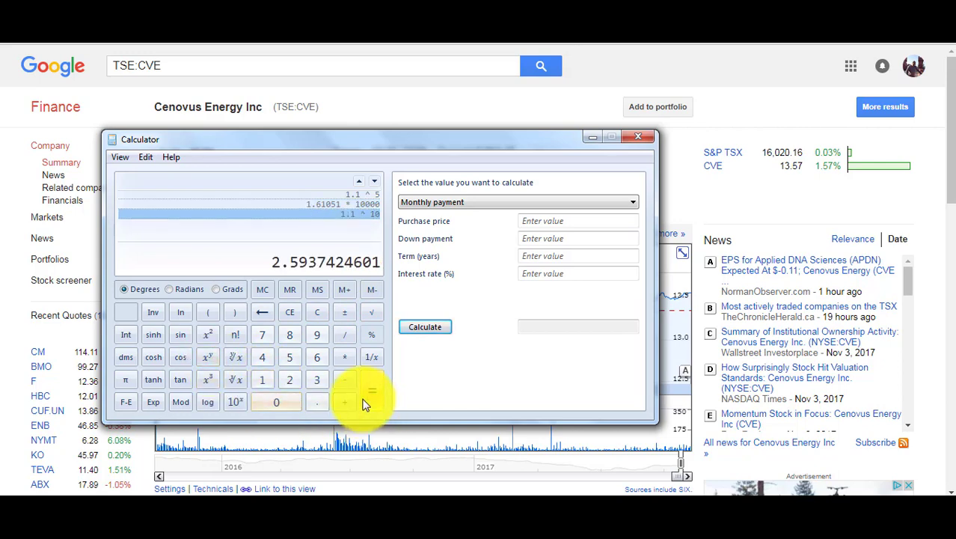
Step: Multiply the ten-year 10% growth factor by a starting amount of 10000
{"action": "left_click", "coordinate": [344, 358]}
{"action": "left_click", "coordinate": [263, 378]}
{"action": "left_click", "coordinate": [269, 401]}
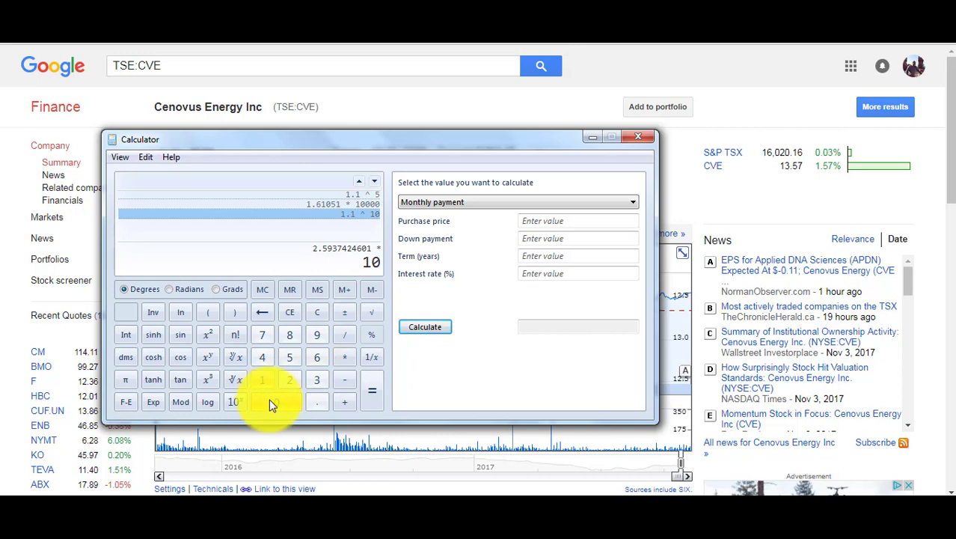
{"action": "left_click", "coordinate": [270, 401]}
{"action": "left_click", "coordinate": [269, 401]}
{"action": "left_click", "coordinate": [269, 401]}
{"action": "left_click", "coordinate": [374, 403]}
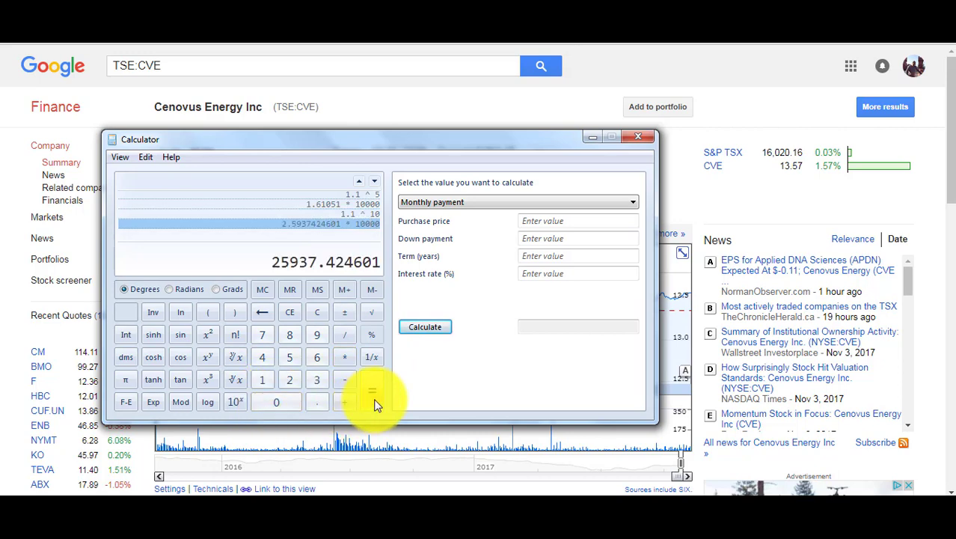
Step: Clear the result and compute ten years of 20% growth as 1.2 to the power of 10
{"action": "left_click", "coordinate": [316, 312]}
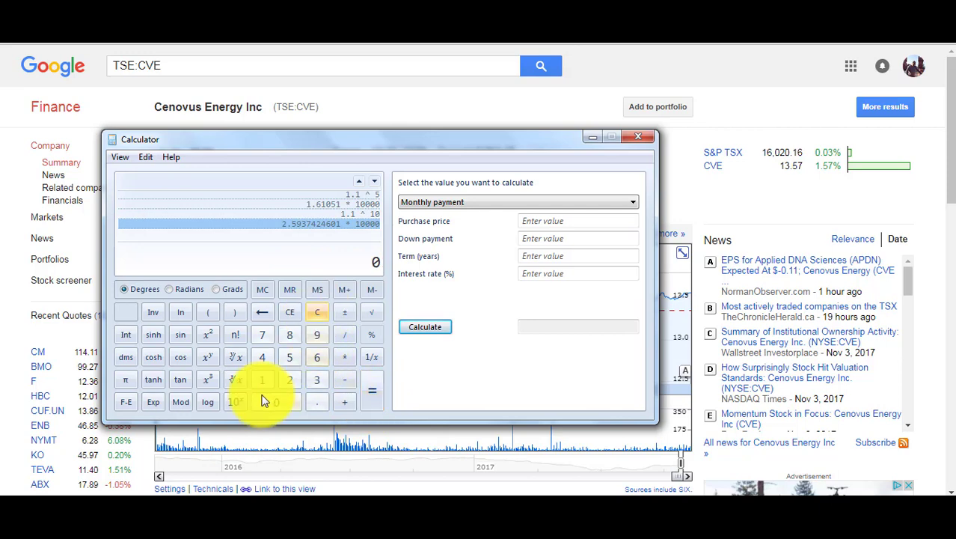
{"action": "left_click", "coordinate": [263, 383]}
{"action": "left_click", "coordinate": [314, 402]}
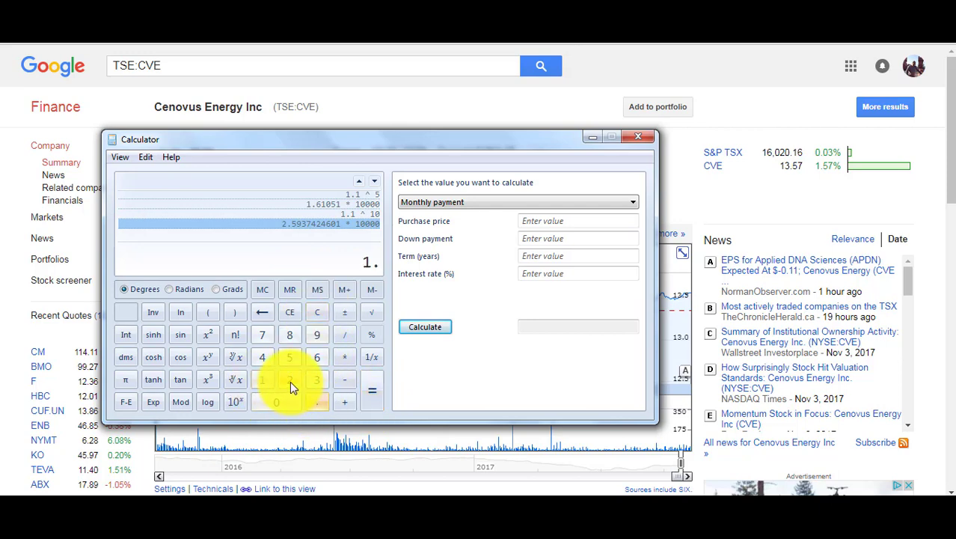
{"action": "left_click", "coordinate": [290, 381]}
{"action": "left_click", "coordinate": [208, 356]}
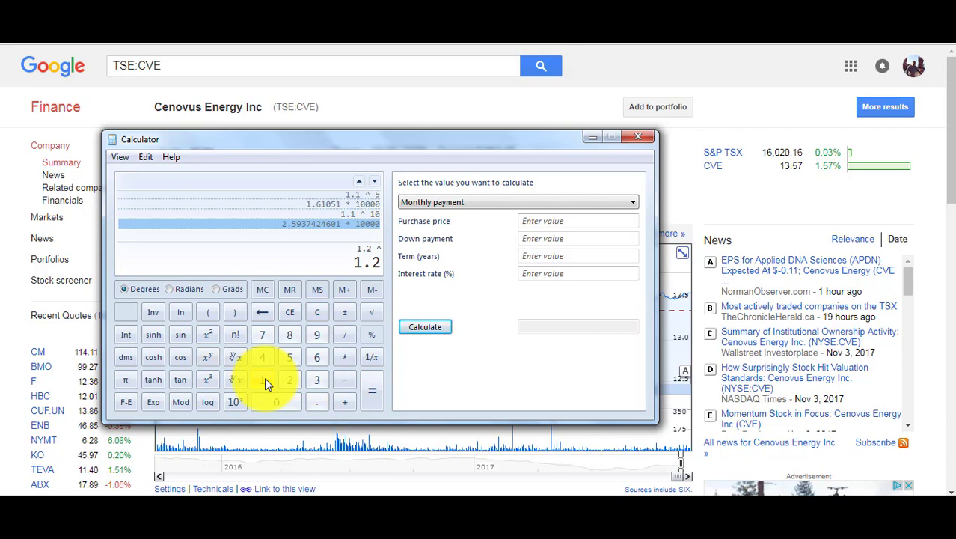
{"action": "left_click", "coordinate": [264, 378]}
{"action": "left_click", "coordinate": [275, 401]}
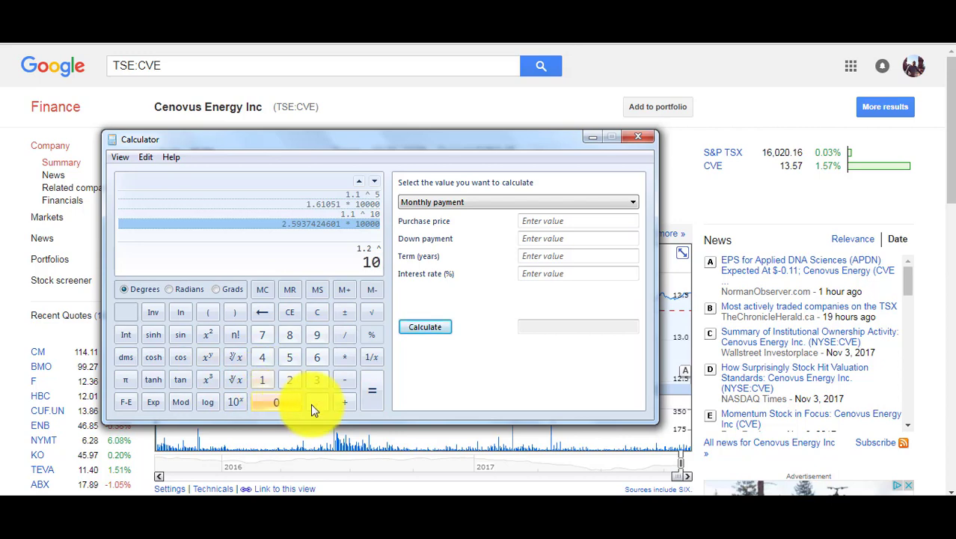
{"action": "left_click", "coordinate": [364, 399]}
Step: Multiply the ten-year 20% growth factor by 10000 and close Calculator
{"action": "left_click", "coordinate": [341, 354]}
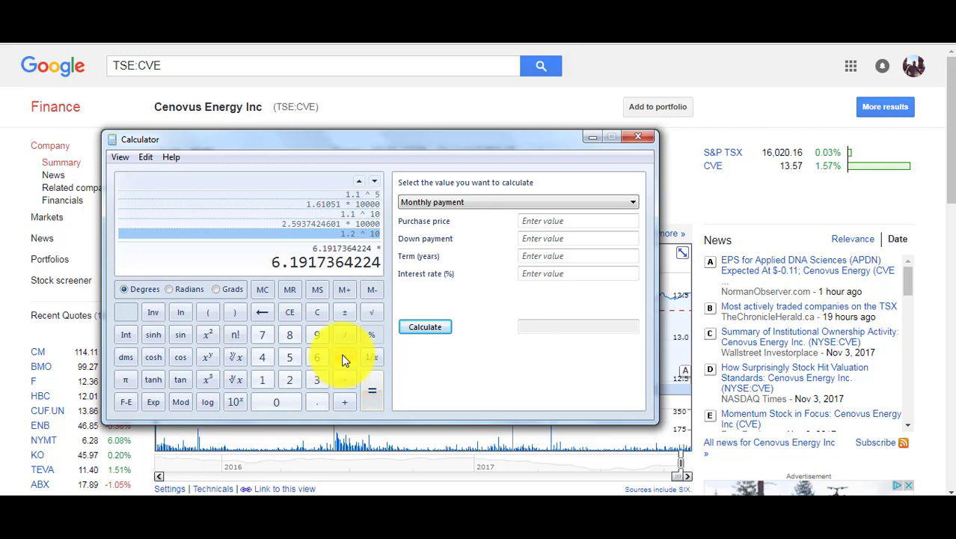
{"action": "left_click", "coordinate": [261, 379]}
{"action": "double_click", "coordinate": [275, 401]}
{"action": "left_click", "coordinate": [275, 402]}
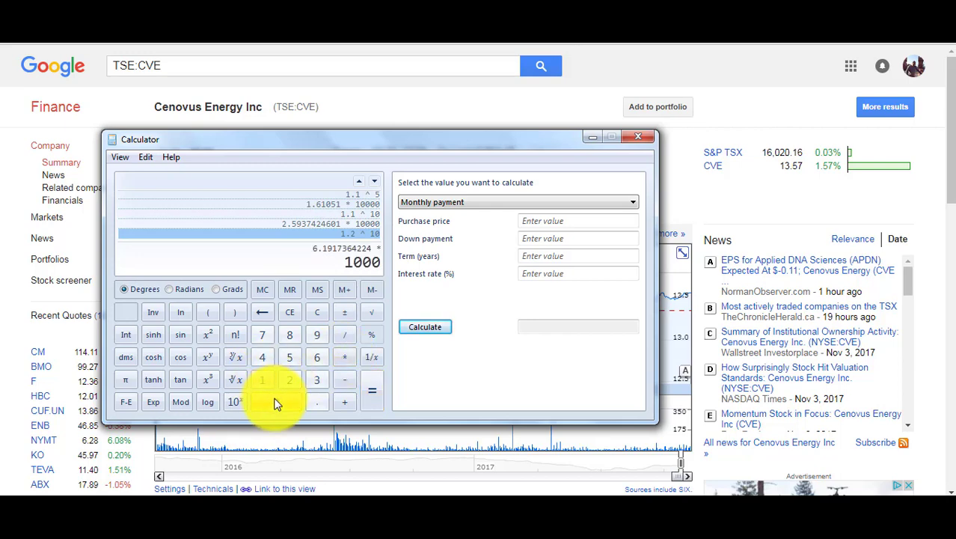
{"action": "left_click", "coordinate": [275, 403]}
{"action": "left_click", "coordinate": [366, 401]}
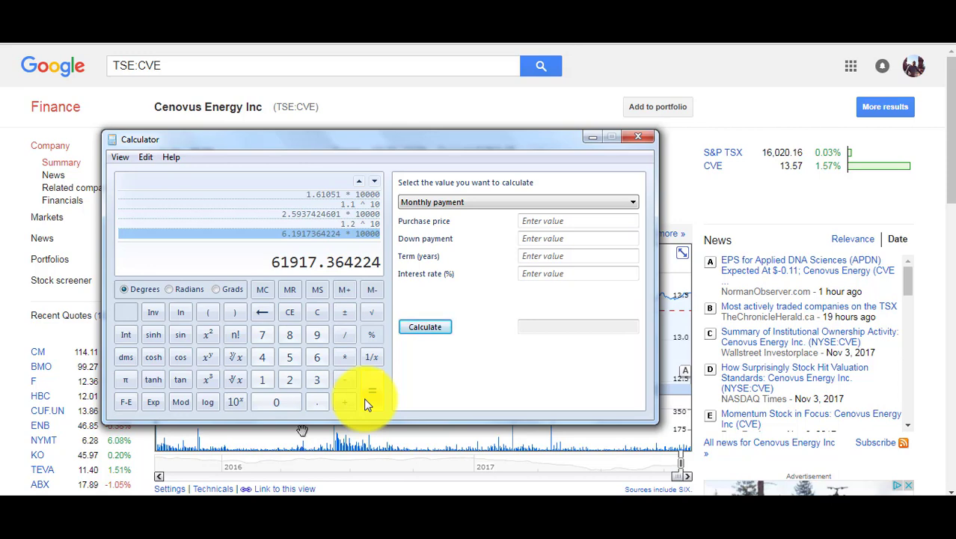
{"action": "left_click", "coordinate": [637, 138]}
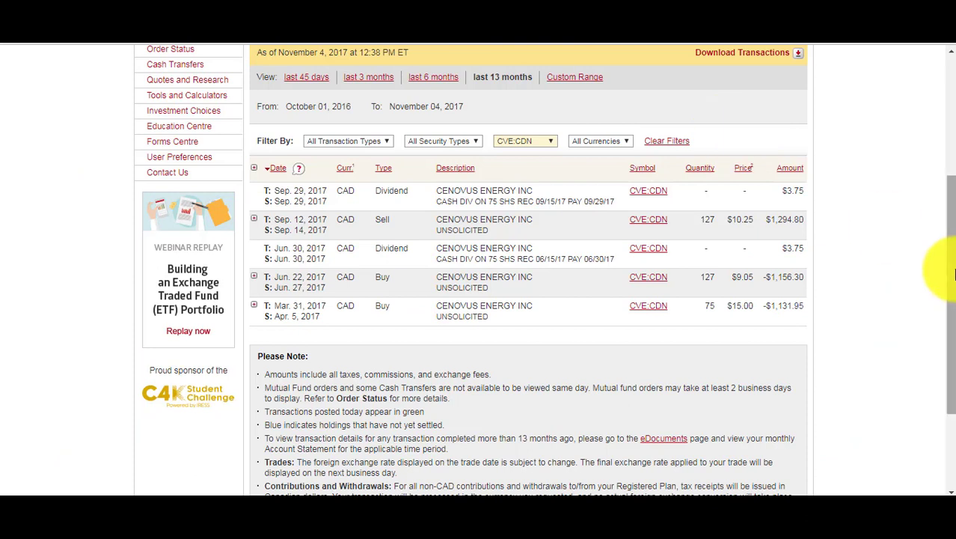
Step: Compare the current Cenovus quote and its three-month and five-day charts with the price paid in the March buy
{"action": "left_click_drag", "start_coordinate": [954, 274], "coordinate": [953, 243]}
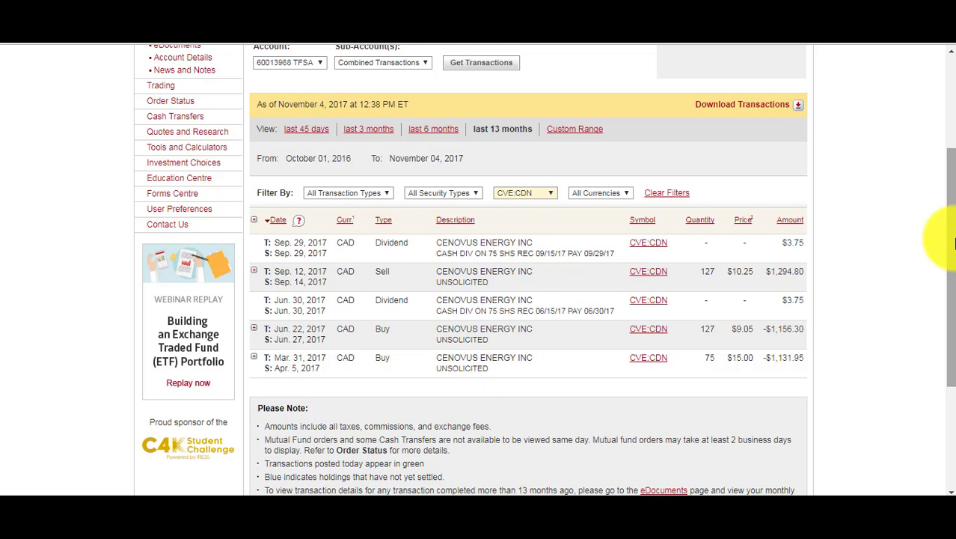
{"action": "scroll", "coordinate": [944, 228], "scroll_direction": "up", "scroll_amount": 1}
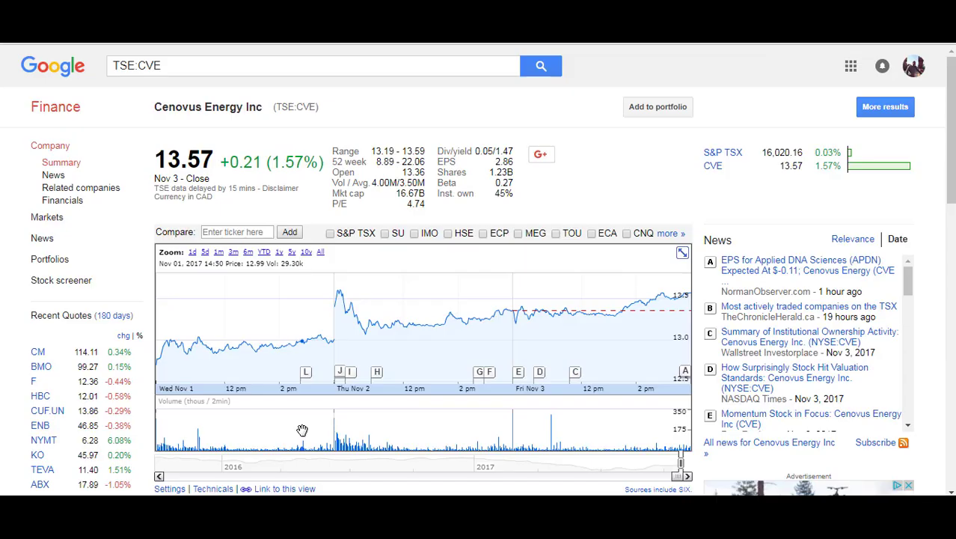
{"action": "left_click_drag", "start_coordinate": [155, 160], "coordinate": [218, 163]}
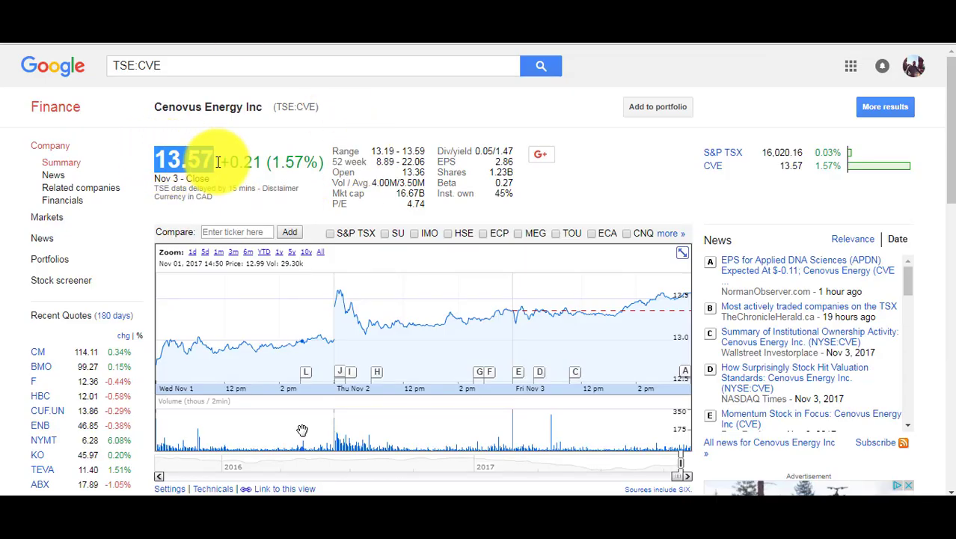
{"action": "left_click", "coordinate": [220, 252]}
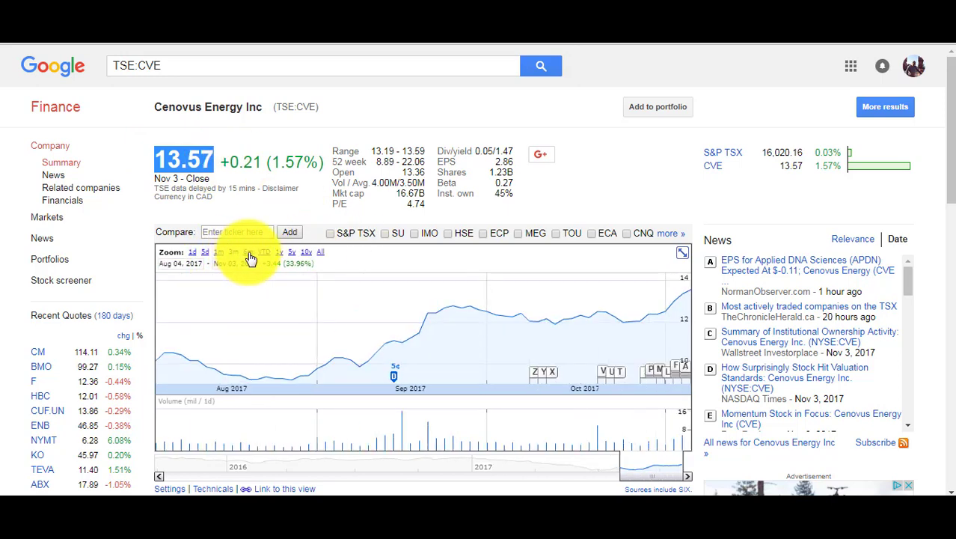
{"action": "left_click", "coordinate": [212, 254]}
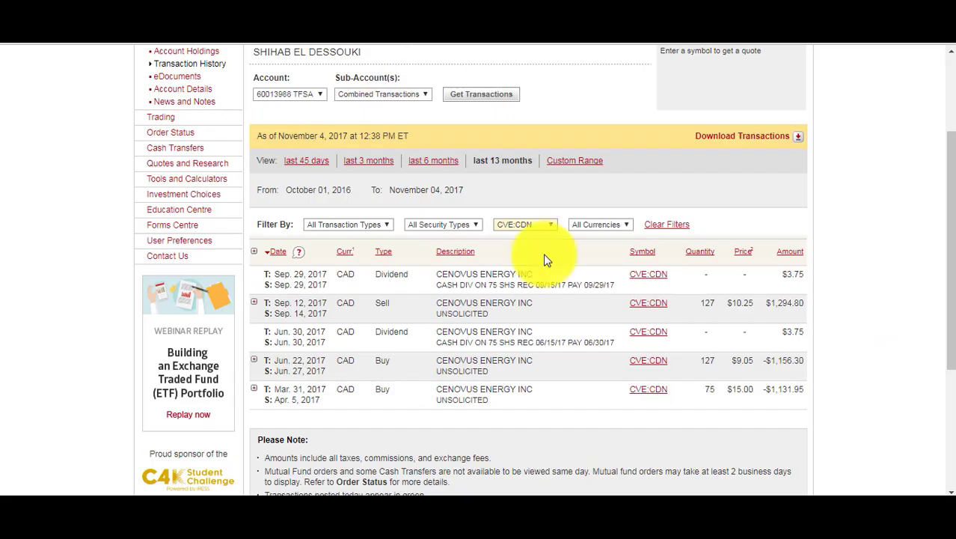
{"action": "left_click_drag", "start_coordinate": [736, 389], "coordinate": [753, 390]}
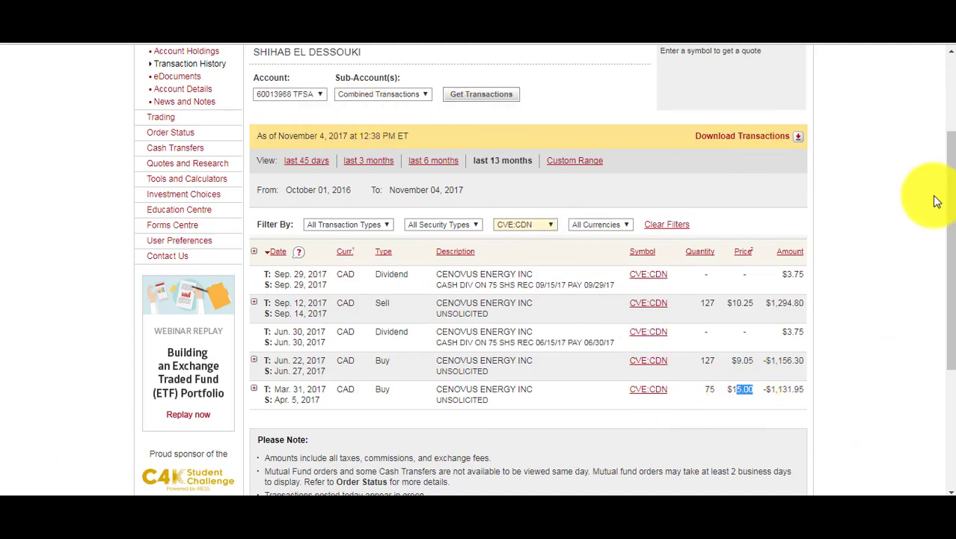
Step: Filter the transaction history by ENB:CDN, switch the filter to GMM.U:CDN and examine the General Motors buy and sell prices
{"action": "left_click", "coordinate": [545, 226]}
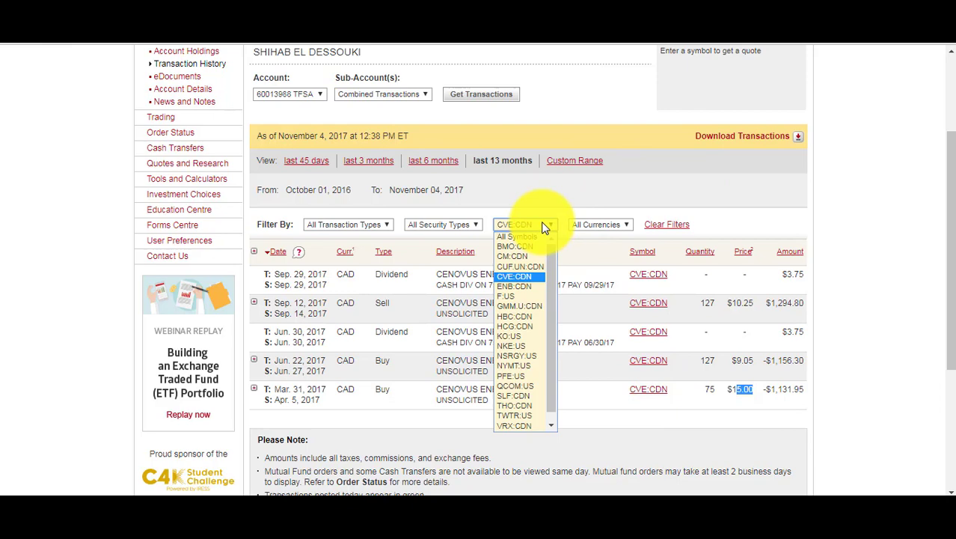
{"action": "left_click", "coordinate": [534, 286]}
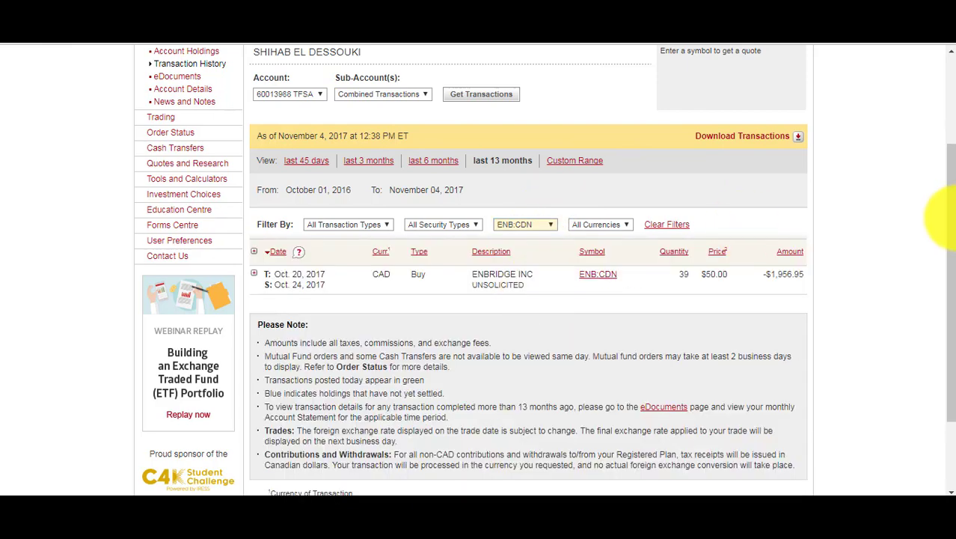
{"action": "left_click", "coordinate": [535, 223]}
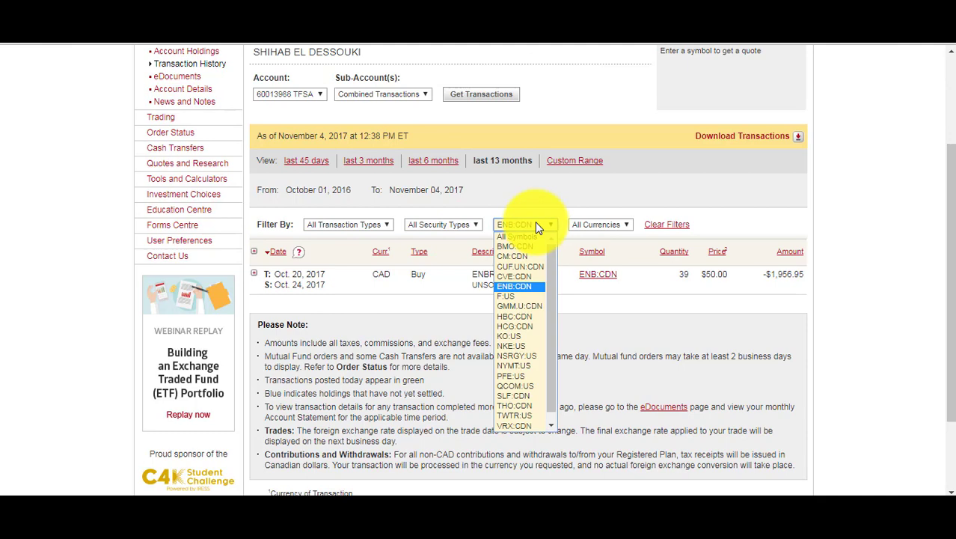
{"action": "left_click", "coordinate": [526, 305]}
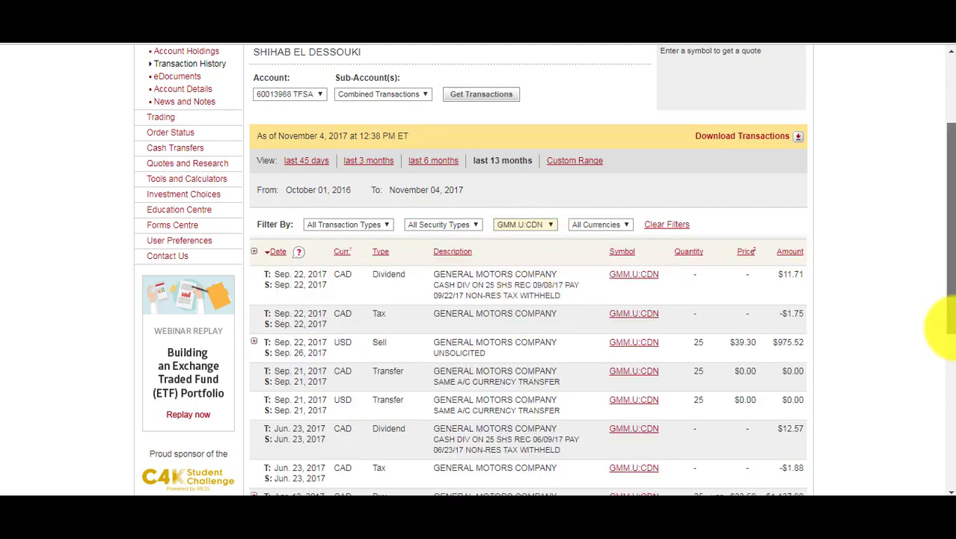
{"action": "left_click_drag", "start_coordinate": [944, 327], "coordinate": [939, 417]}
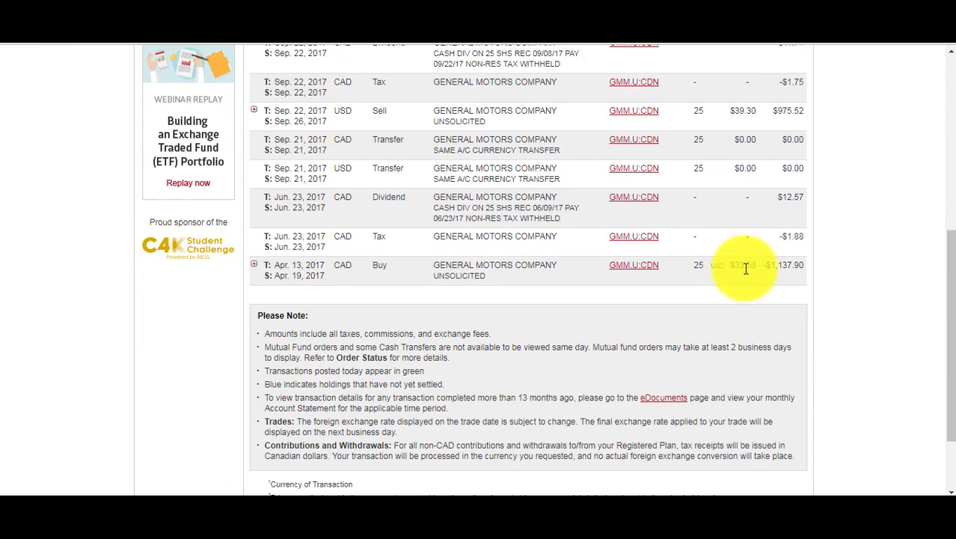
{"action": "scroll", "coordinate": [939, 330], "scroll_direction": "up", "scroll_amount": 3}
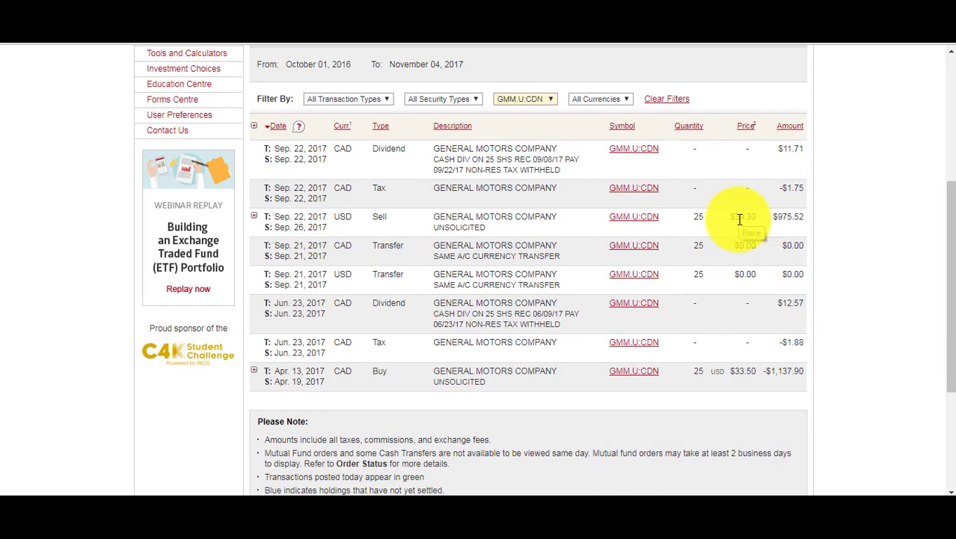
Step: Switch to Calculator, divide 393 by 335 for the General Motors return, and close Calculator
{"action": "key", "text": "alt+Tab"}
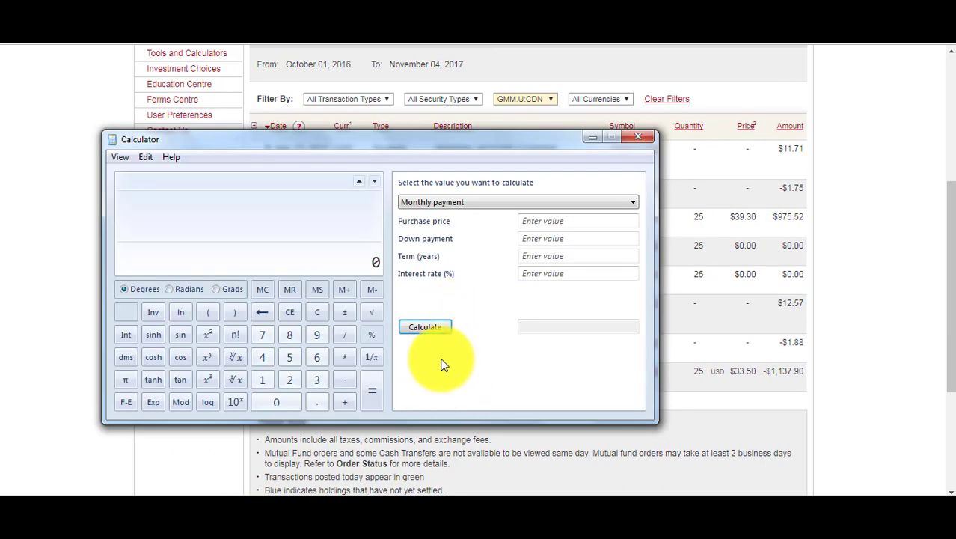
{"action": "type", "text": "393"}
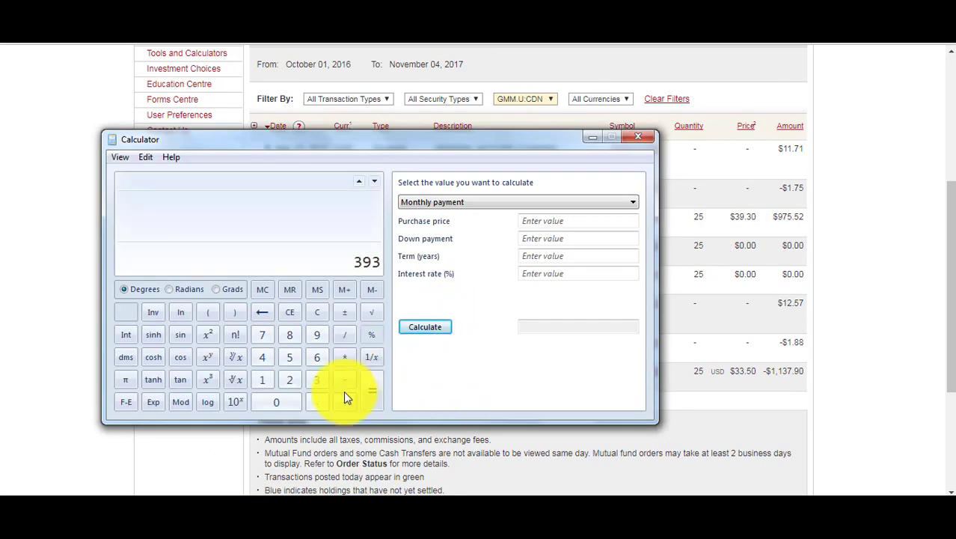
{"action": "key", "text": "slash"}
{"action": "type", "text": "335"}
{"action": "key", "text": "Return"}
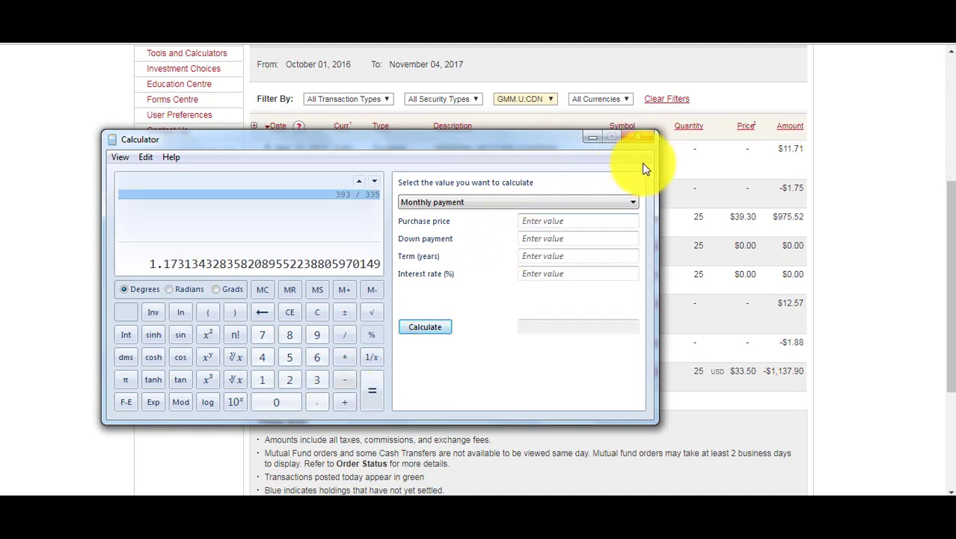
{"action": "left_click", "coordinate": [630, 137]}
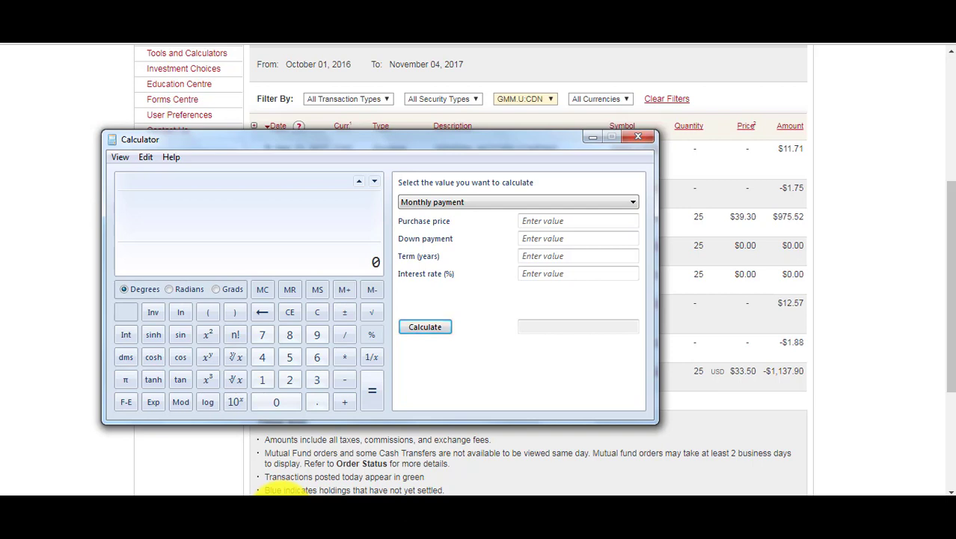
Step: Repeat the General Motors division of 393 by 335 in a fresh Calculator, clear the result and close it
{"action": "type", "text": "393 / 335"}
{"action": "key", "text": "Return"}
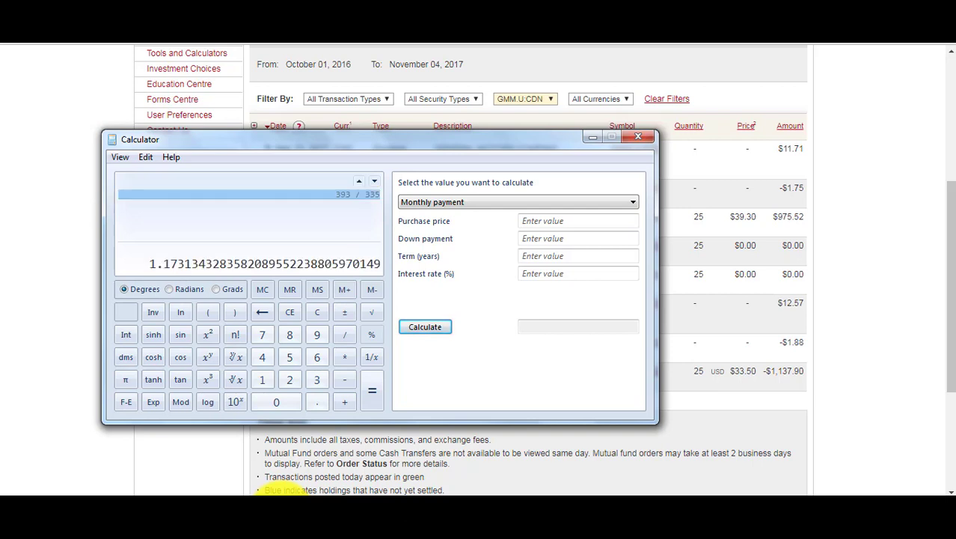
{"action": "key", "text": "Escape"}
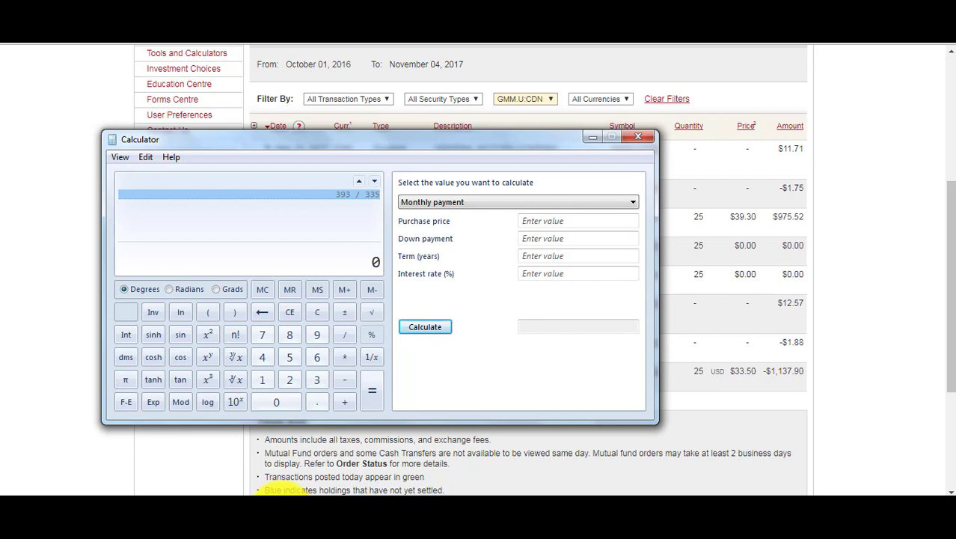
{"action": "left_click", "coordinate": [640, 142]}
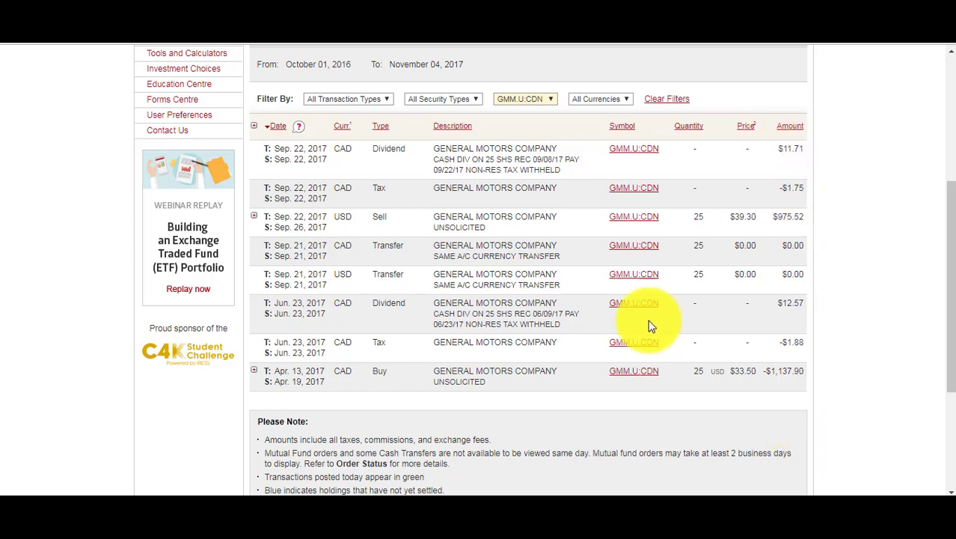
Step: Filter the transaction history by HCG:CDN and look up the Home Capital Group (TSE:HCG) quote in Google Finance
{"action": "left_click", "coordinate": [514, 99]}
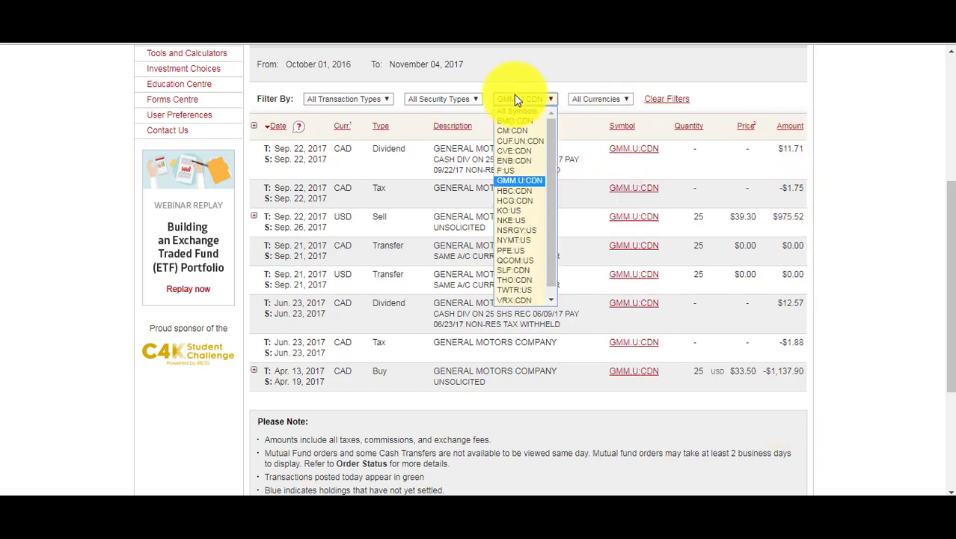
{"action": "left_click", "coordinate": [532, 202]}
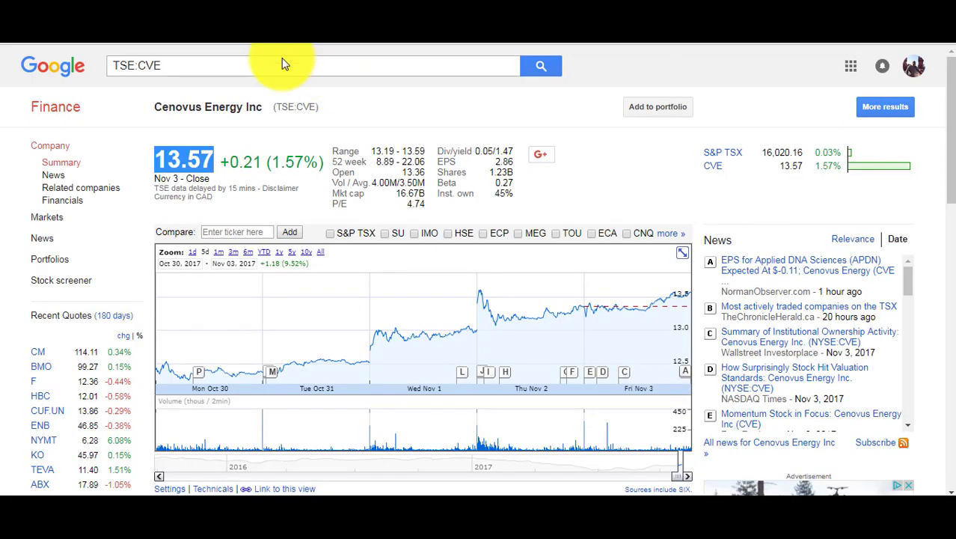
{"action": "left_click", "coordinate": [284, 66]}
{"action": "type", "text": "hcg"}
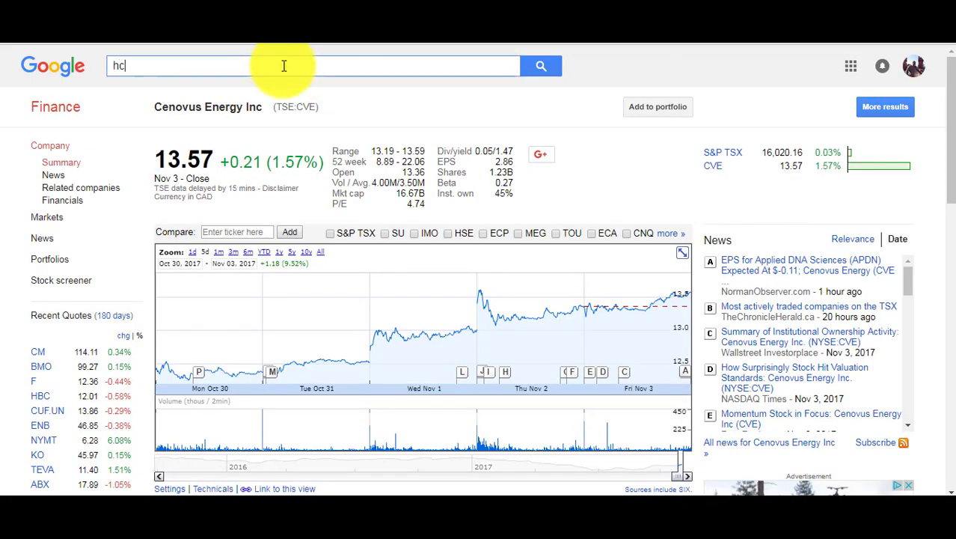
{"action": "left_click", "coordinate": [274, 84]}
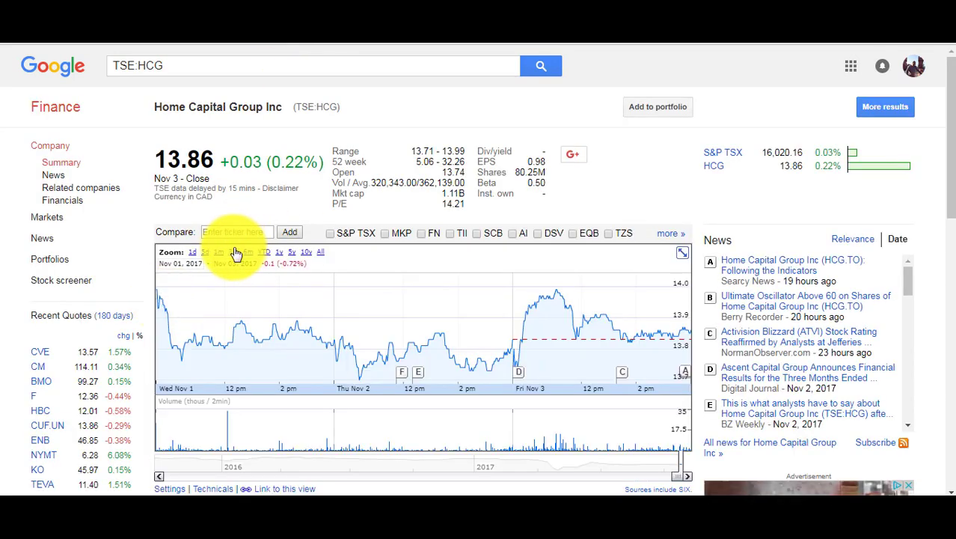
Step: Examine the Home Capital Group three-month, six-month and one-year charts and highlight the 52-week low
{"action": "left_click", "coordinate": [233, 252]}
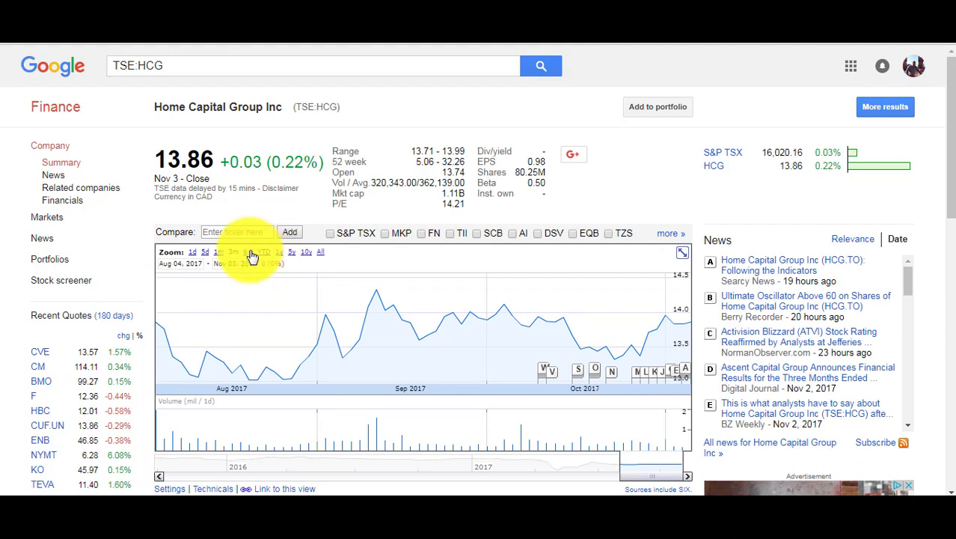
{"action": "left_click", "coordinate": [249, 253]}
{"action": "left_click", "coordinate": [279, 253]}
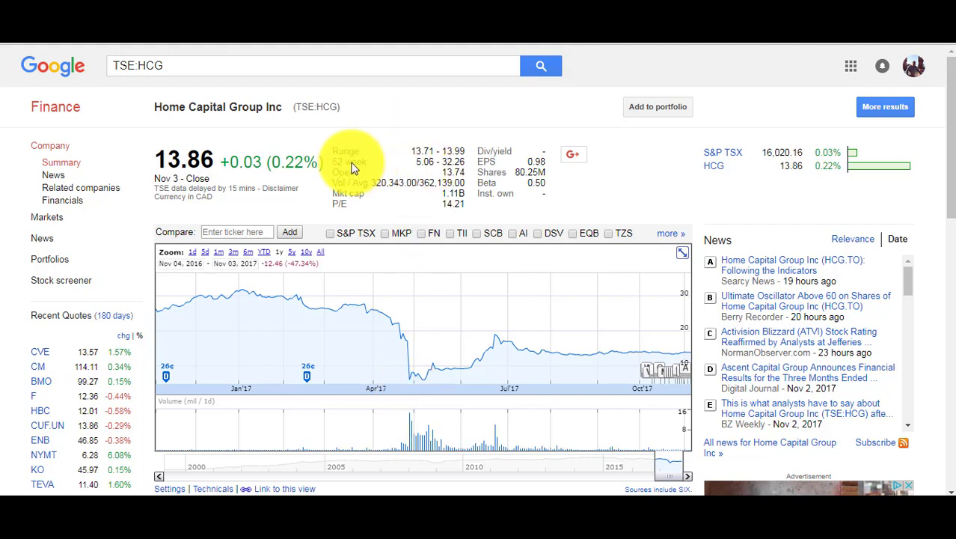
{"action": "double_click", "coordinate": [428, 161]}
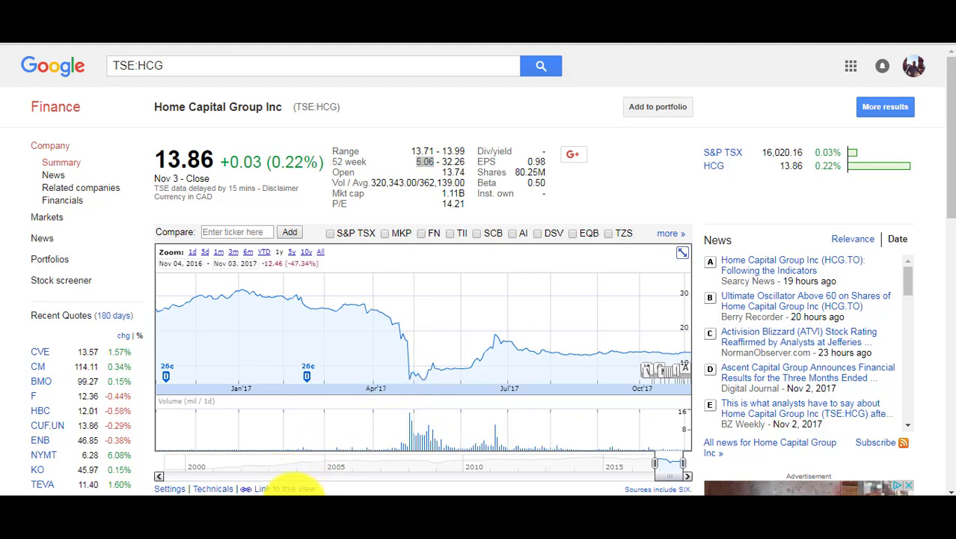
Step: Switch to Calculator, divide 8 by 6 for a Home Capital Group return, clear the result and close Calculator
{"action": "left_click", "coordinate": [263, 503]}
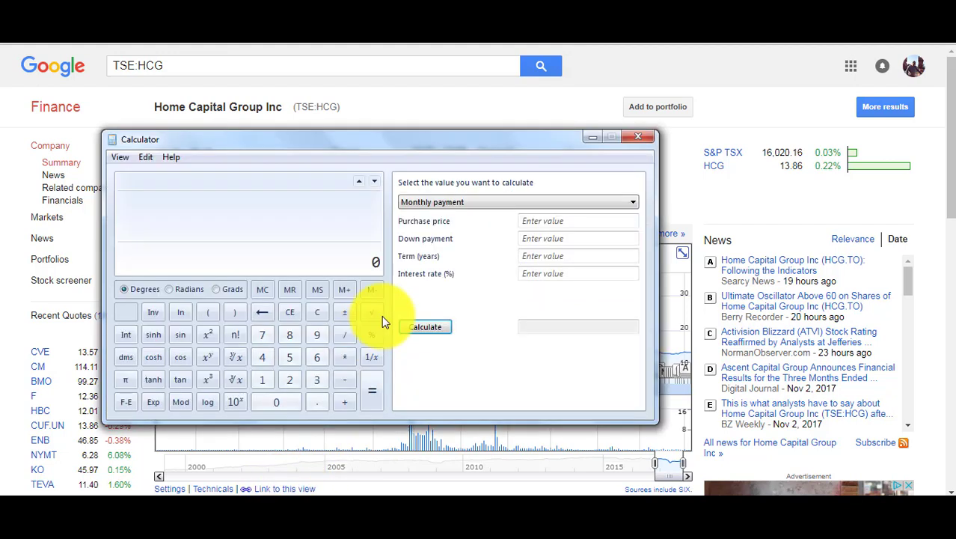
{"action": "left_click", "coordinate": [291, 336]}
{"action": "left_click", "coordinate": [344, 334]}
{"action": "left_click", "coordinate": [318, 356]}
{"action": "left_click", "coordinate": [373, 399]}
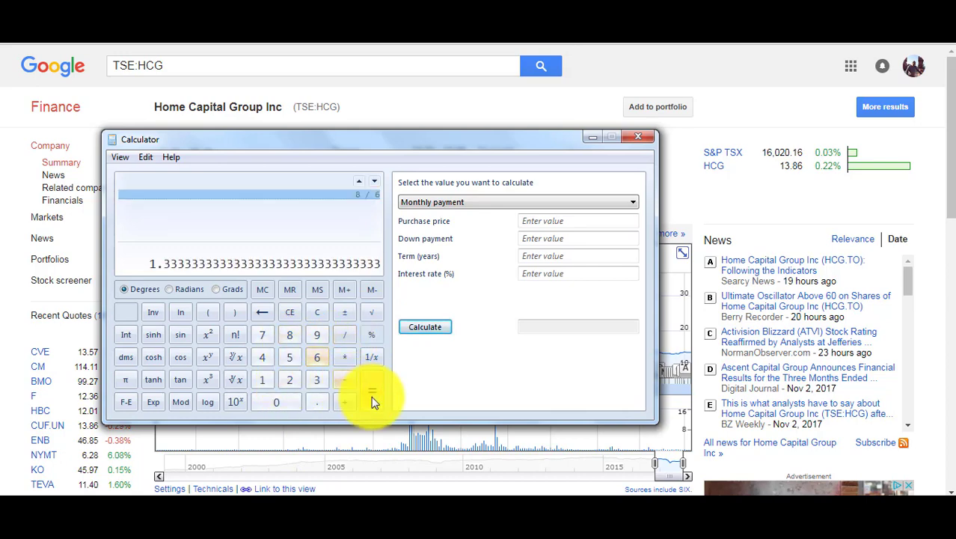
{"action": "left_click", "coordinate": [315, 314]}
{"action": "left_click", "coordinate": [639, 136]}
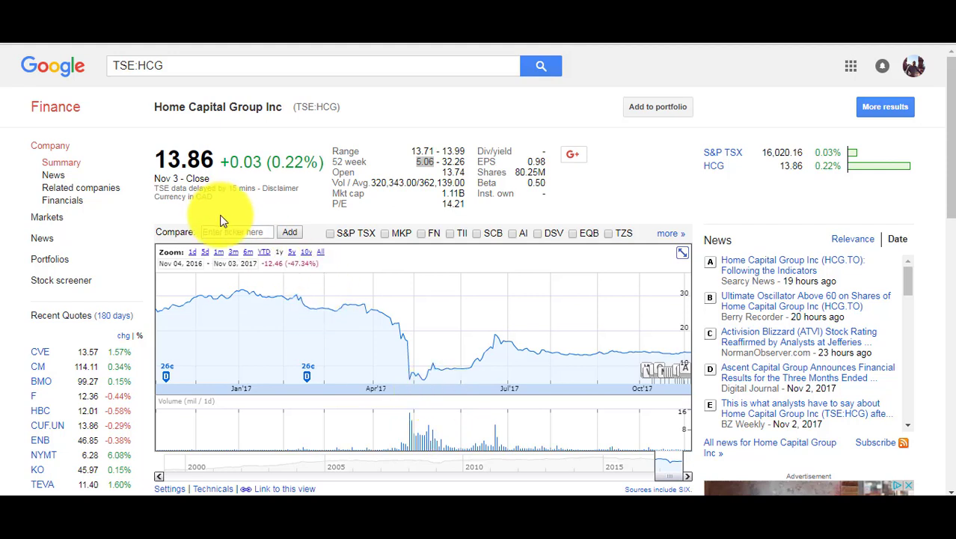
Step: Set the Home Capital Group chart to three months and move its range to April 12 through July 12, 2017
{"action": "left_click", "coordinate": [233, 251]}
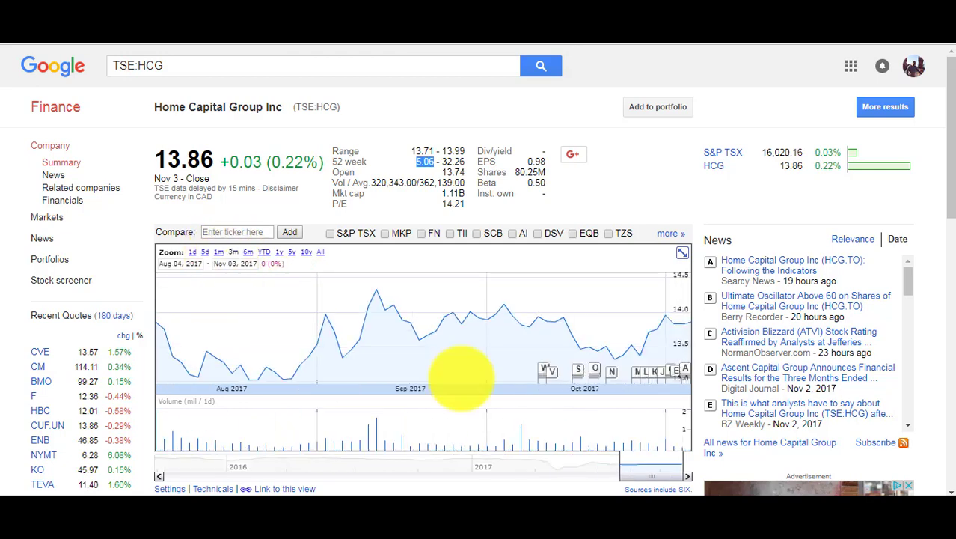
{"action": "left_click", "coordinate": [406, 476]}
{"action": "left_click", "coordinate": [406, 477]}
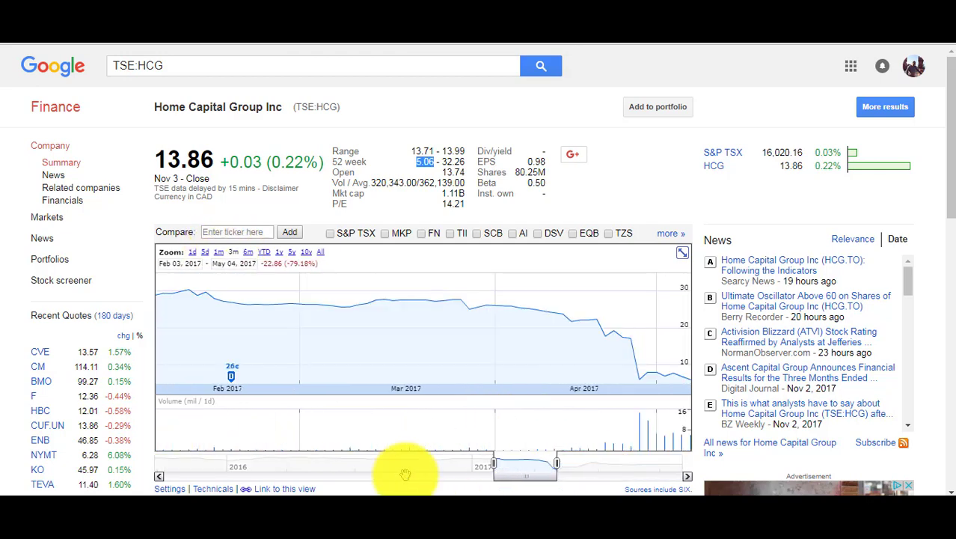
{"action": "left_click_drag", "start_coordinate": [534, 479], "coordinate": [581, 470]}
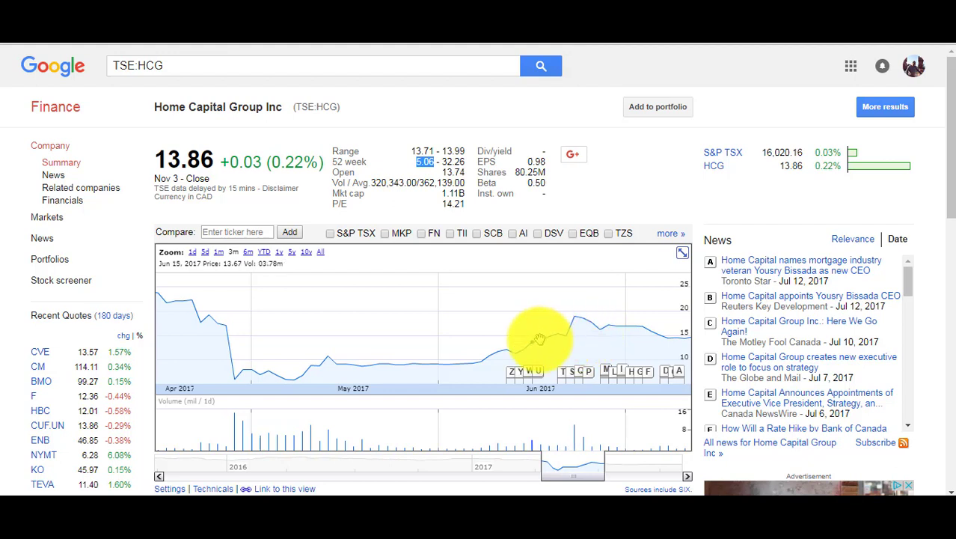
{"action": "left_click", "coordinate": [538, 338]}
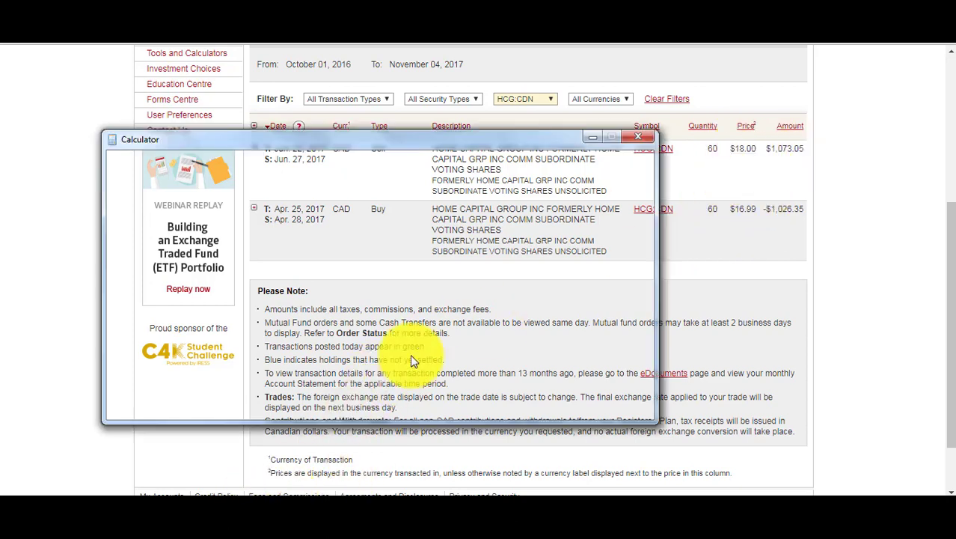
Step: Divide the 18 sell price by the 17 buy price in Calculator for the Home Capital Group return, and close Calculator
{"action": "type", "text": "18"}
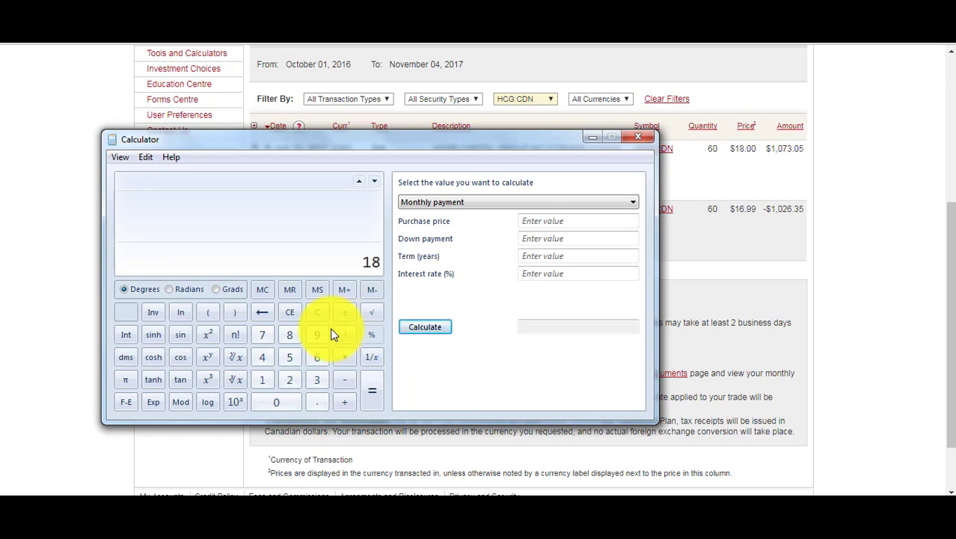
{"action": "type", "text": "0"}
{"action": "type", "text": "1"}
{"action": "key", "text": "BackSpace"}
{"action": "key", "text": "BackSpace"}
{"action": "type", "text": "17"}
{"action": "key", "text": "Return"}
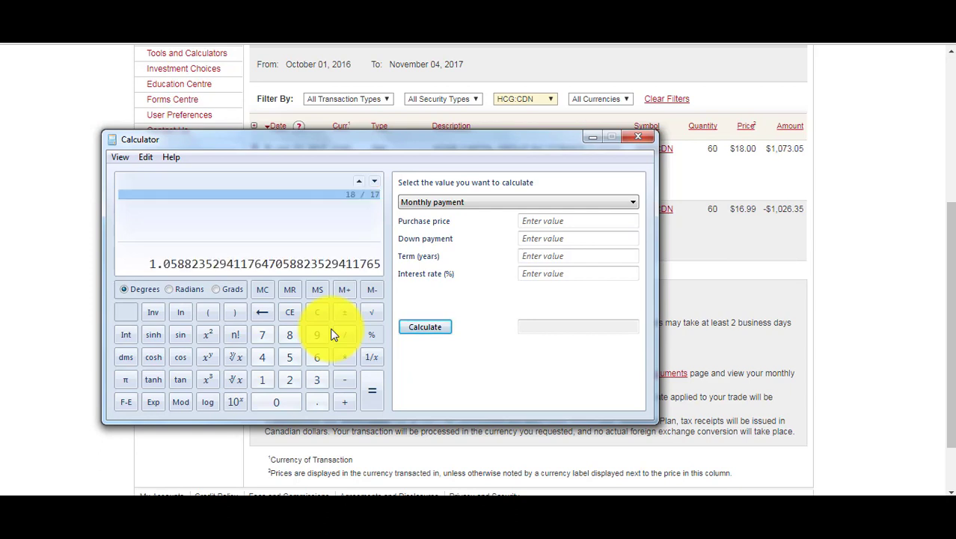
{"action": "left_click", "coordinate": [641, 142]}
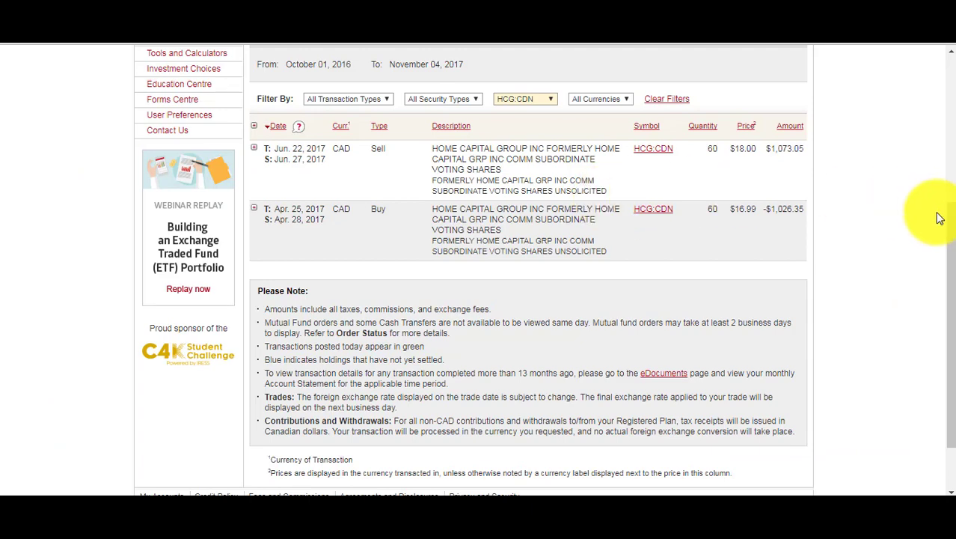
Step: Switch the transaction history's symbol filter to KO:US to view the Coca-Cola trades
{"action": "scroll", "coordinate": [933, 213], "scroll_direction": "up", "scroll_amount": 2}
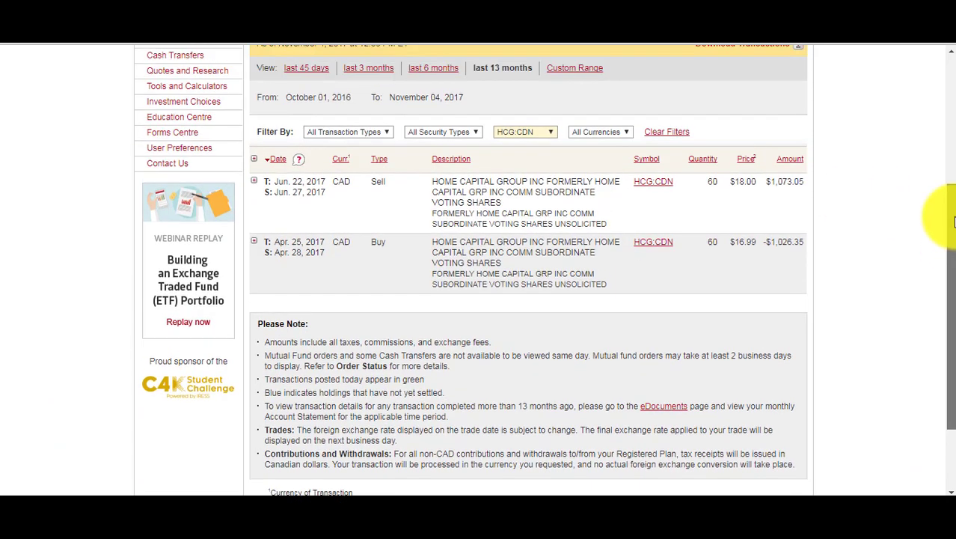
{"action": "left_click", "coordinate": [546, 176]}
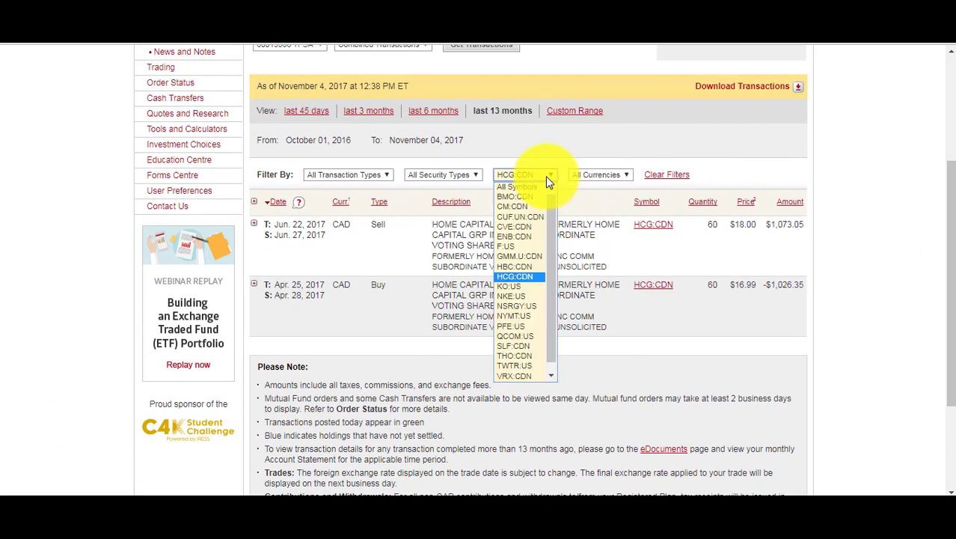
{"action": "left_click", "coordinate": [510, 288]}
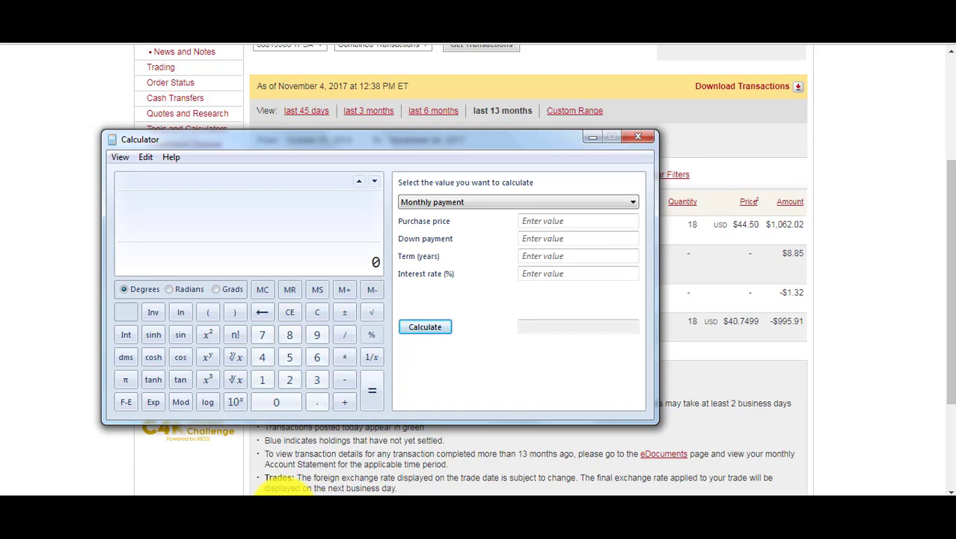
Step: Divide 4450 by 4075 in Calculator for the Coca-Cola return, correcting the mistyped entry, and close Calculator
{"action": "type", "text": "4450"}
{"action": "type", "text": "0"}
{"action": "type", "text": "4075"}
{"action": "key", "text": "BackSpace"}
{"action": "key", "text": "BackSpace"}
{"action": "key", "text": "BackSpace"}
{"action": "key", "text": "BackSpace"}
{"action": "key", "text": "BackSpace"}
{"action": "key", "text": "slash"}
{"action": "type", "text": "4075"}
{"action": "key", "text": "Return"}
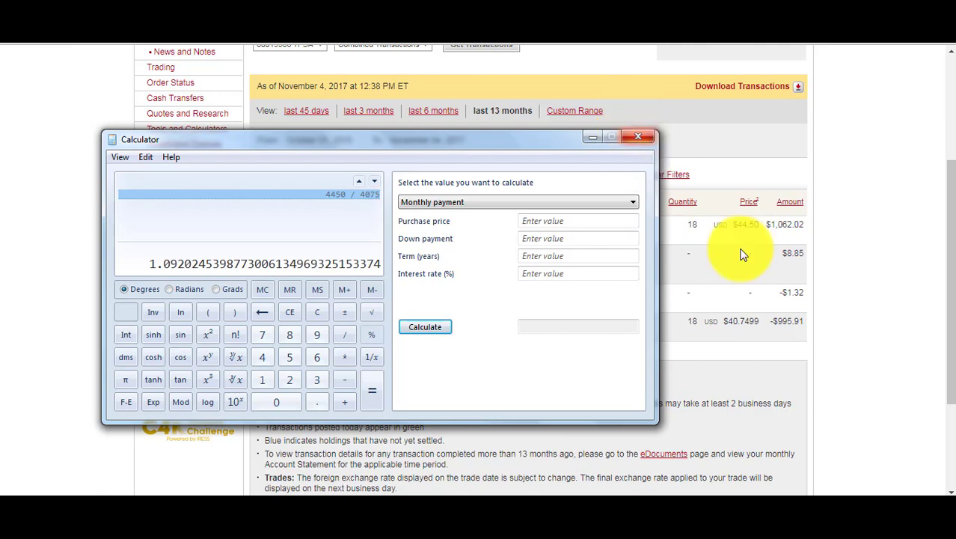
{"action": "left_click", "coordinate": [637, 136]}
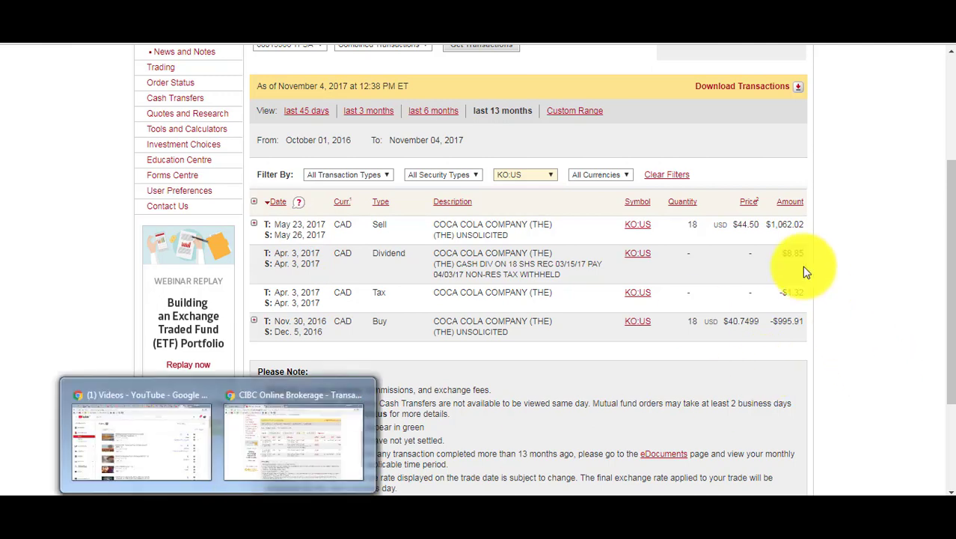
Step: Switch to Google Finance, look up the Coca-Cola (NYSE:KO) quote, and close the unused Calculator window
{"action": "key", "text": "alt+Tab"}
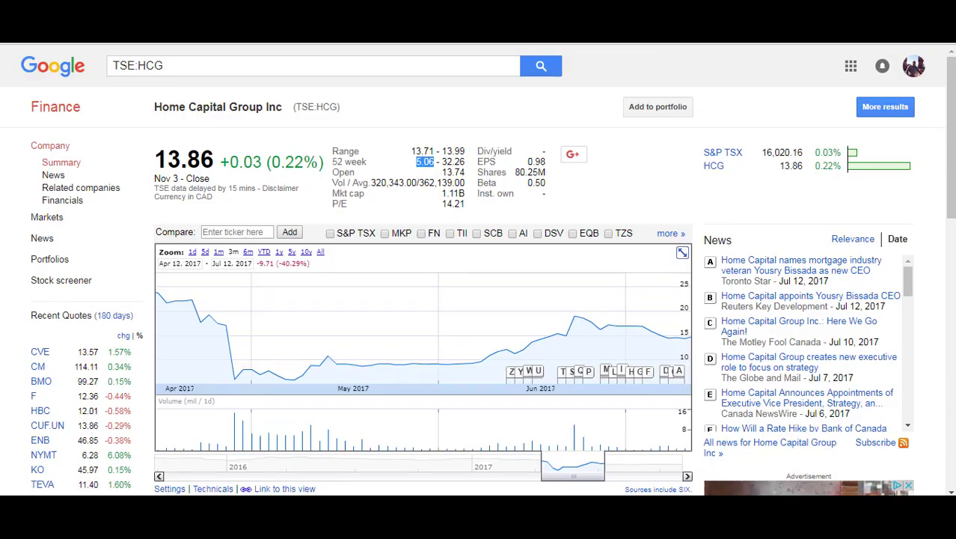
{"action": "left_click", "coordinate": [291, 70]}
{"action": "type", "text": "ko"}
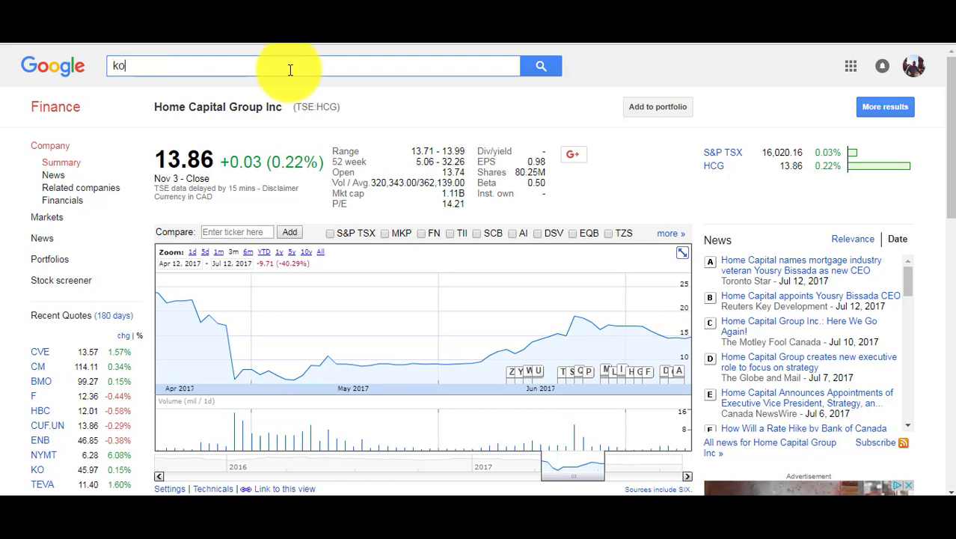
{"action": "left_click", "coordinate": [253, 86]}
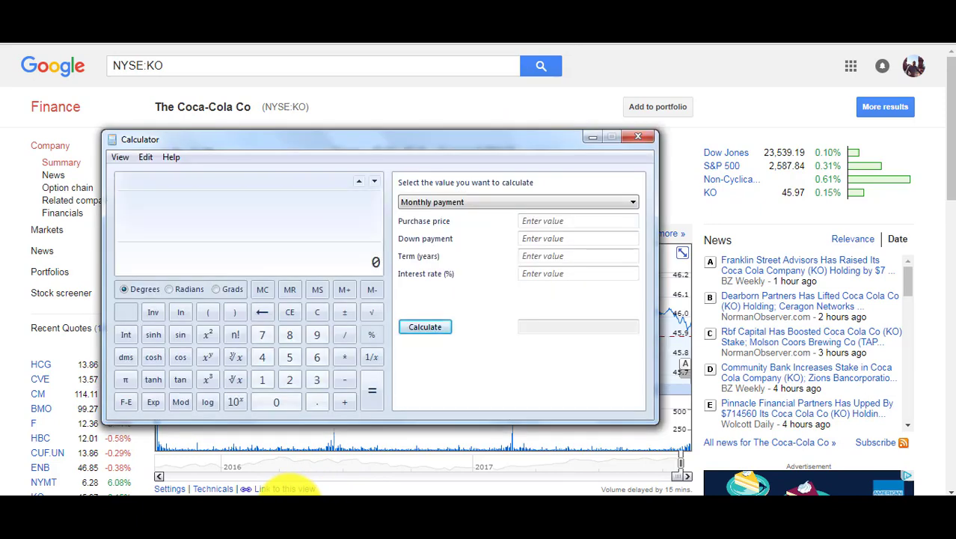
{"action": "left_click", "coordinate": [636, 136]}
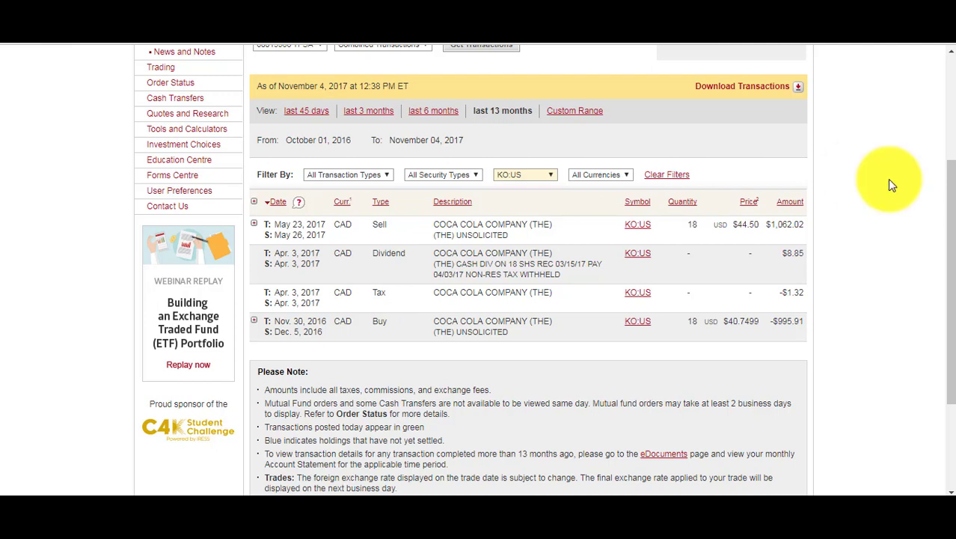
Step: Switch the transaction history's symbol filter to NKE:US to view the Nike buy and sell
{"action": "scroll", "coordinate": [939, 247], "scroll_direction": "up", "scroll_amount": 1}
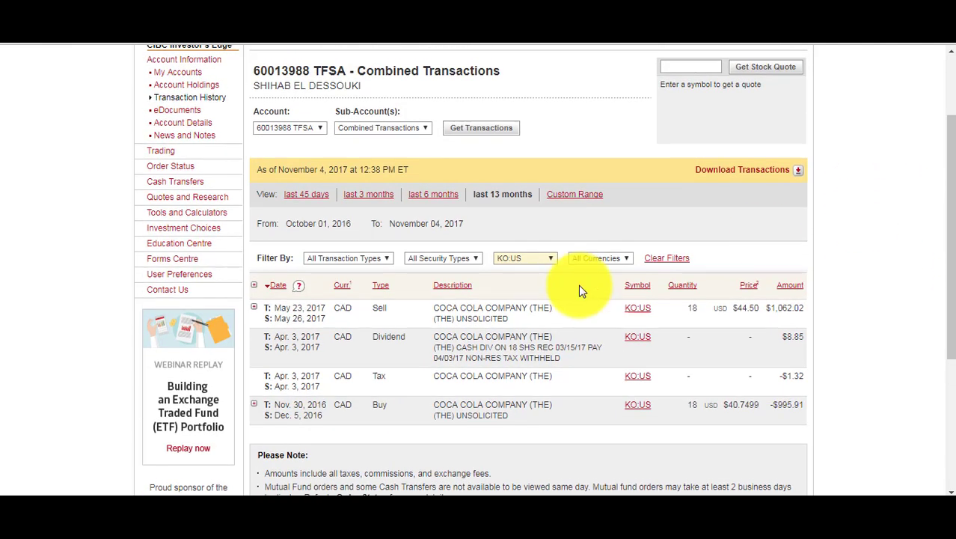
{"action": "left_click", "coordinate": [538, 260]}
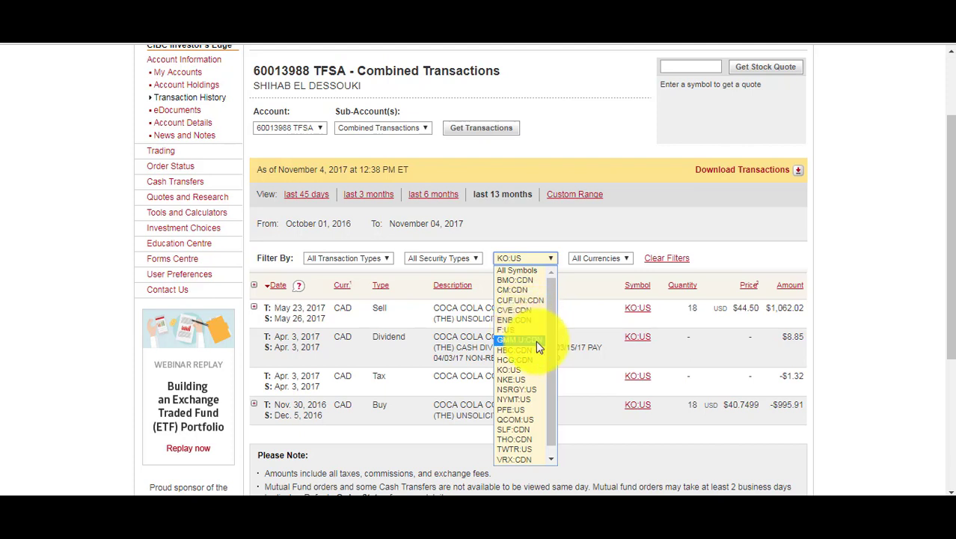
{"action": "left_click", "coordinate": [529, 381]}
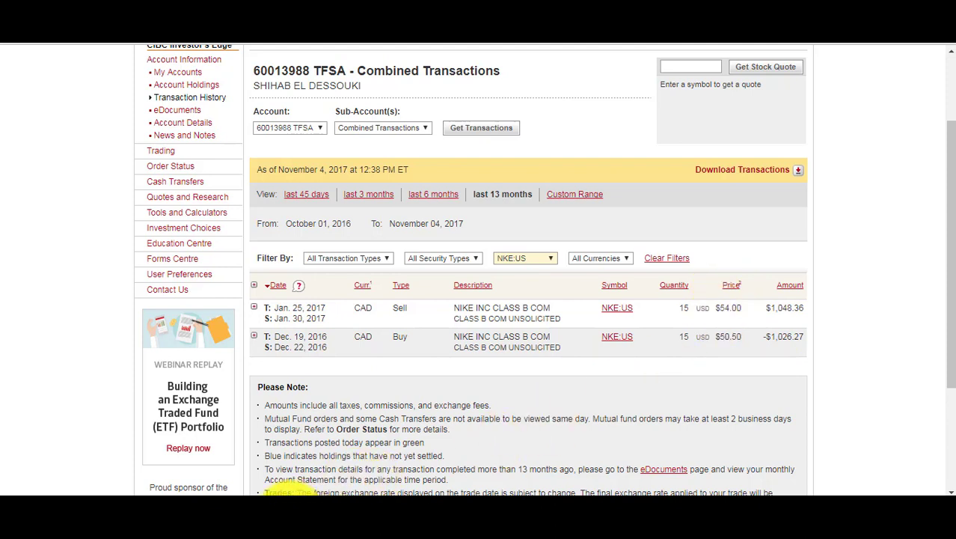
Step: Switch to Calculator, divide 54 by 50.5 for the Nike return, and close Calculator
{"action": "left_click", "coordinate": [283, 496]}
{"action": "type", "text": "54"}
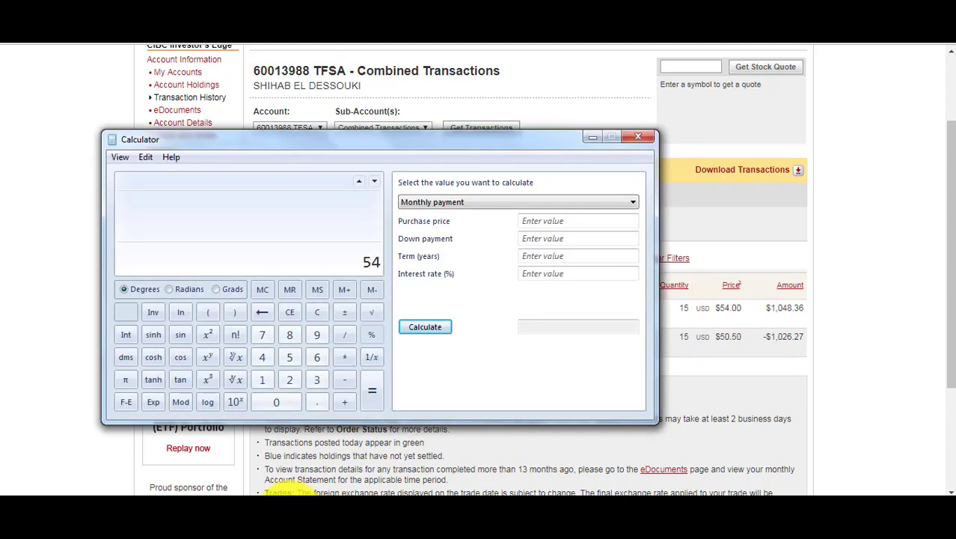
{"action": "key", "text": "slash"}
{"action": "type", "text": "50.5"}
{"action": "key", "text": "Return"}
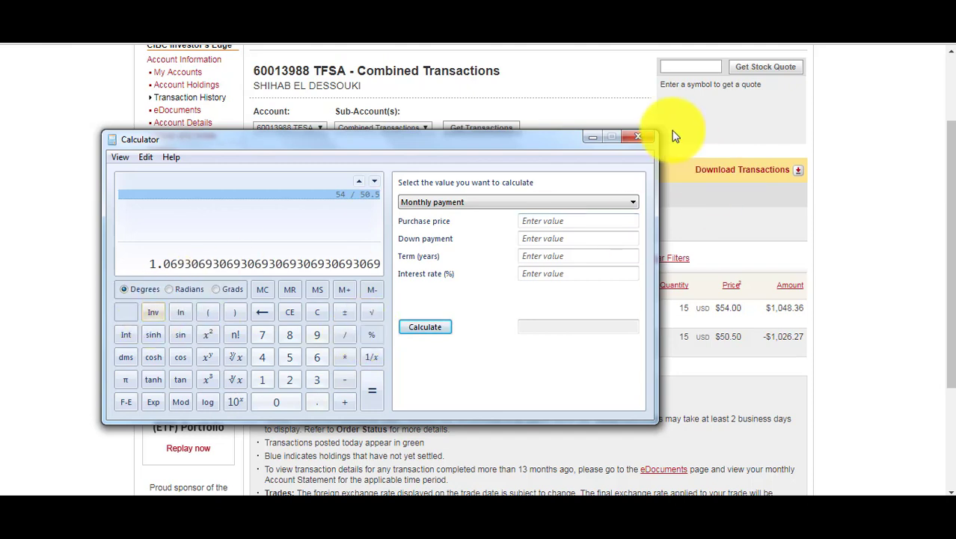
{"action": "left_click", "coordinate": [644, 138]}
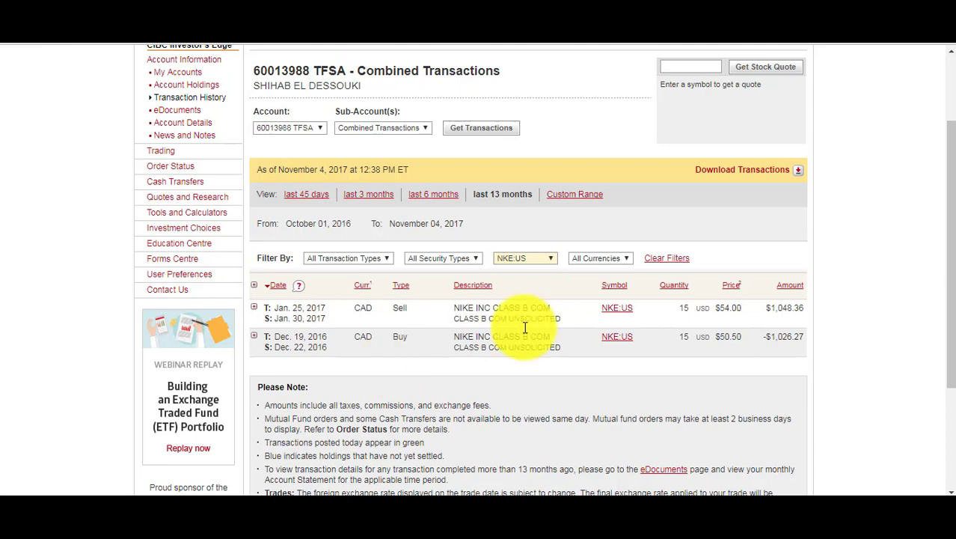
Step: Filter the transaction history to NSRGY:US and divide 73.5 by 66.33 in Calculator for the Nestle return, closing Calculator when done
{"action": "left_click", "coordinate": [543, 263]}
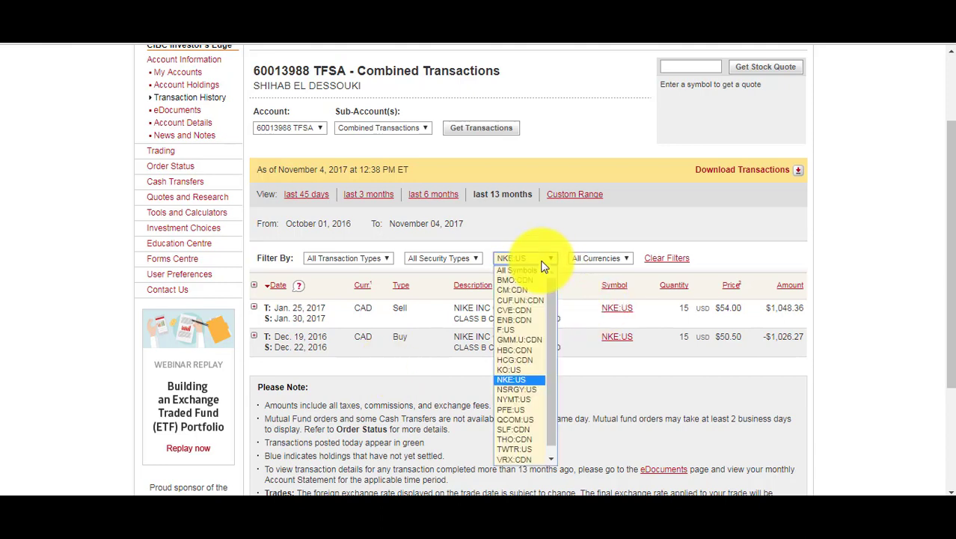
{"action": "left_click", "coordinate": [529, 390]}
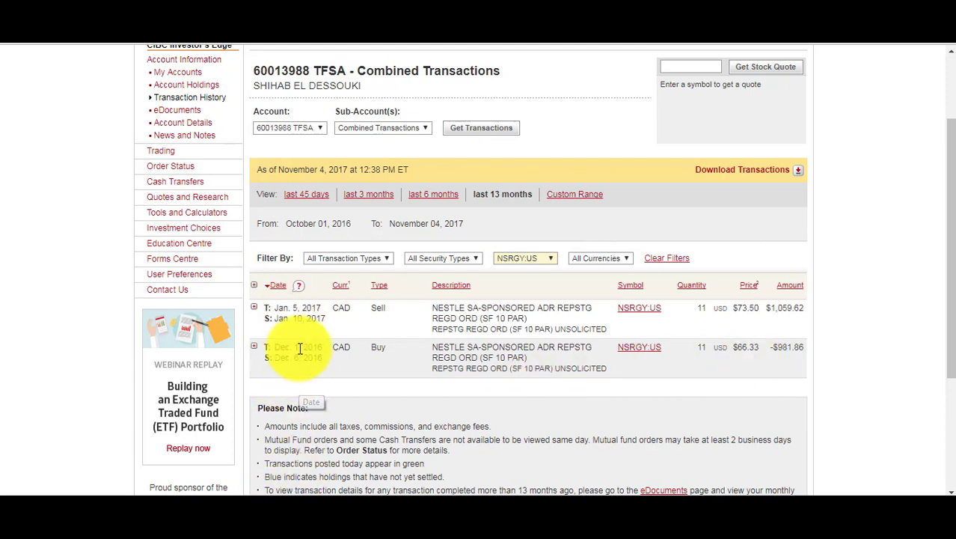
{"action": "key", "text": "alt+Tab"}
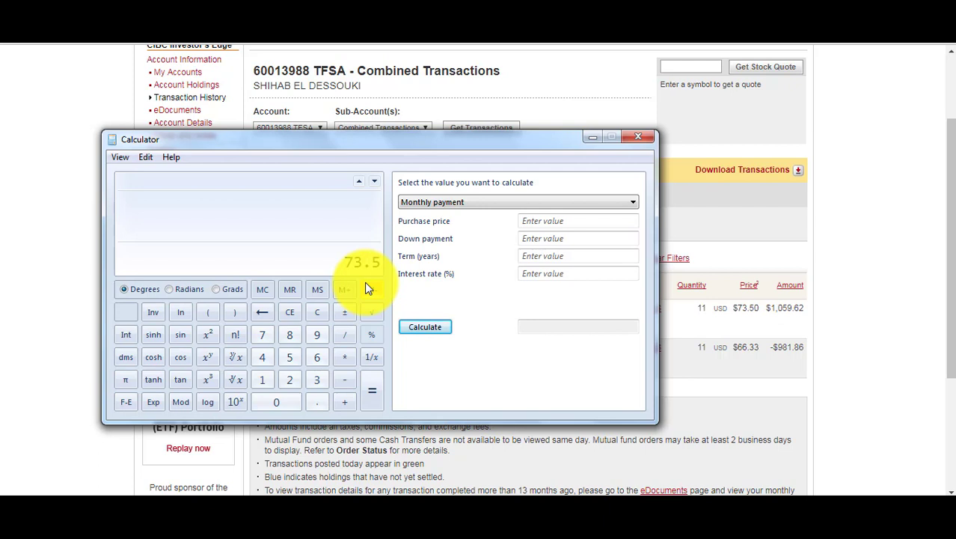
{"action": "key", "text": "slash"}
{"action": "type", "text": "66.33"}
{"action": "key", "text": "Return"}
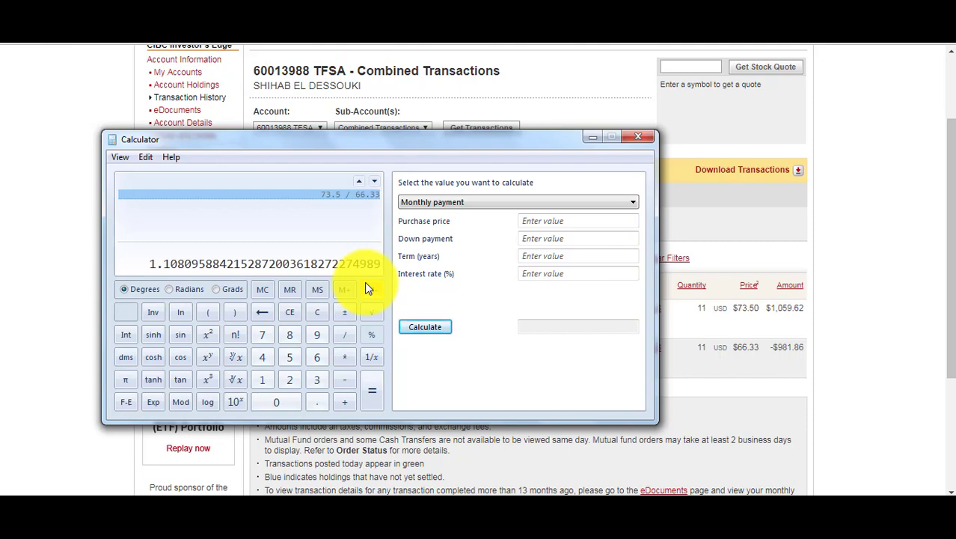
{"action": "left_click", "coordinate": [635, 137]}
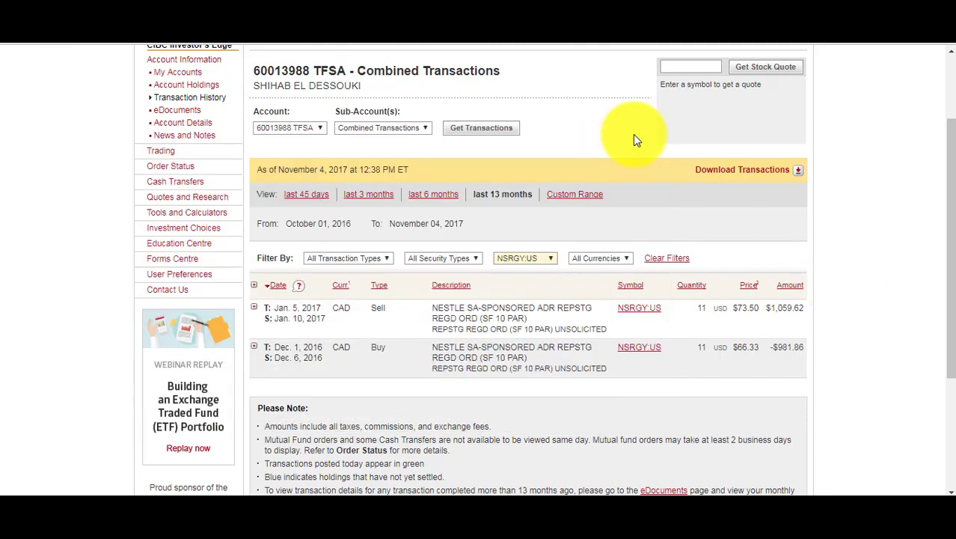
Step: Filter the transaction history to NYMT:US and review New York Mortgage Trust's buy, transfer, tax and dividend entries, including the July 25, 2017 dividend
{"action": "left_click", "coordinate": [526, 258]}
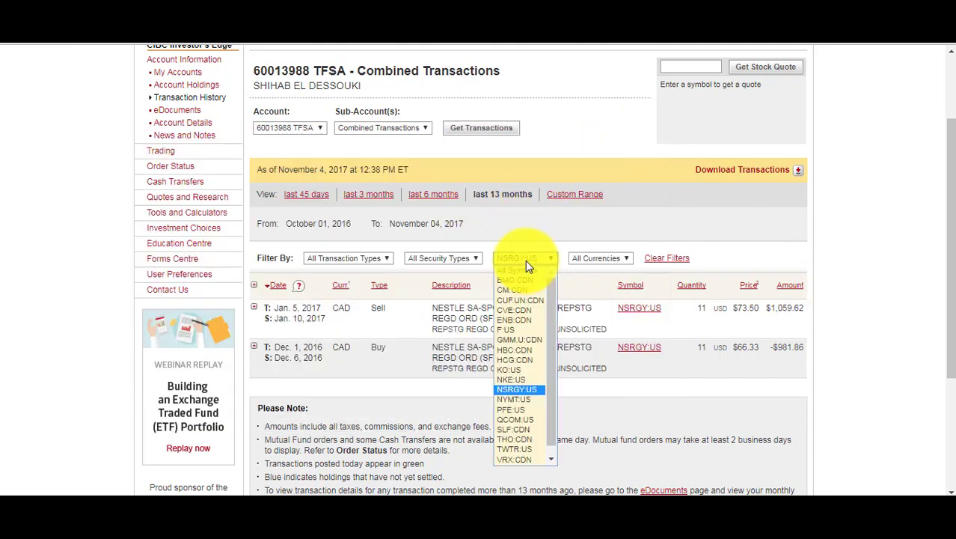
{"action": "left_click", "coordinate": [521, 399]}
{"action": "scroll", "coordinate": [947, 299], "scroll_direction": "down", "scroll_amount": 1}
{"action": "scroll", "coordinate": [953, 317], "scroll_direction": "down", "scroll_amount": 4}
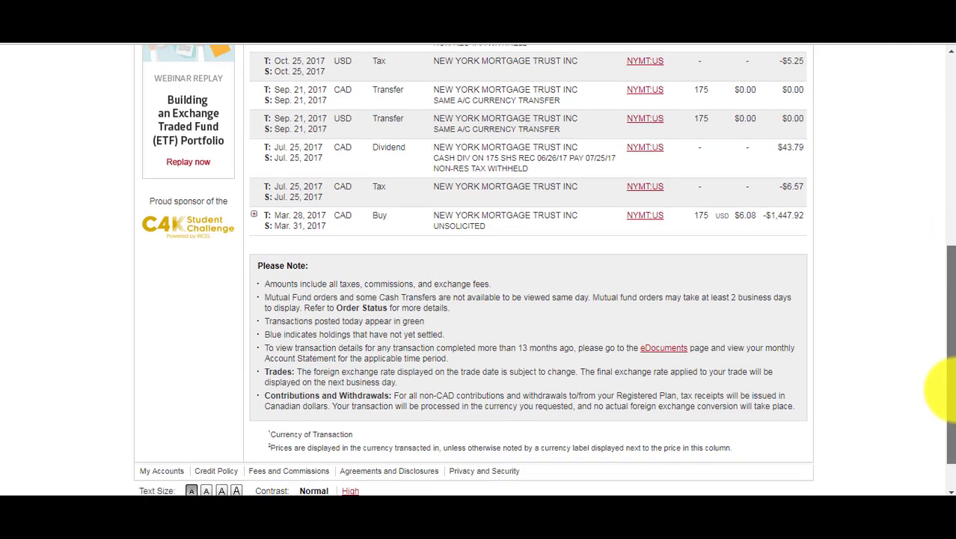
{"action": "scroll", "coordinate": [941, 384], "scroll_direction": "up", "scroll_amount": 2}
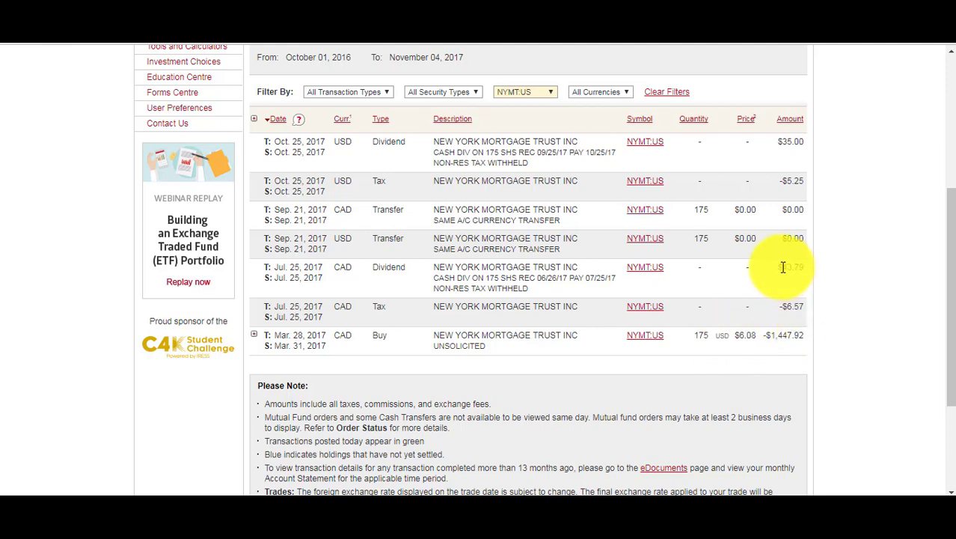
{"action": "left_click_drag", "start_coordinate": [780, 267], "coordinate": [796, 277]}
{"action": "left_click", "coordinate": [838, 302]}
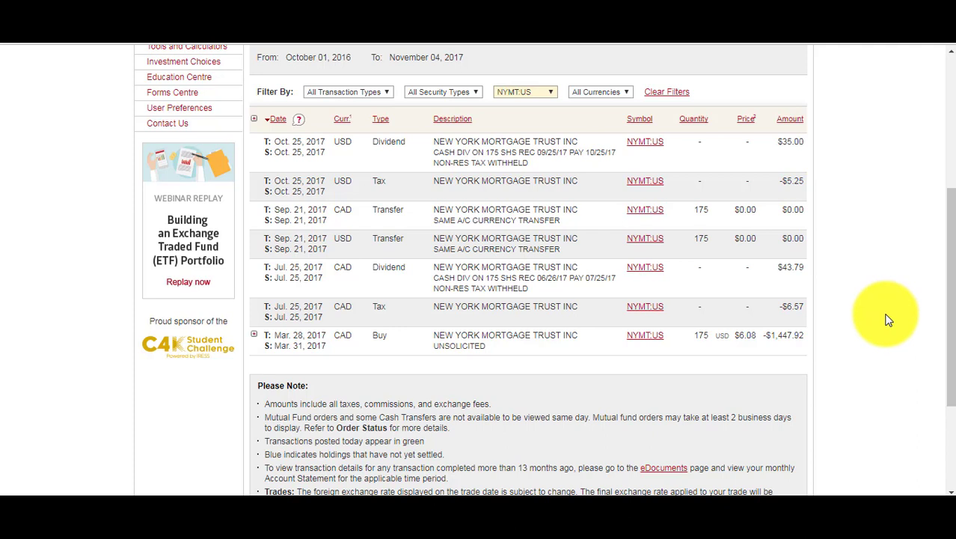
Step: Filter the transactions to PFE:US and divide 34 by 31 in Calculator for the Pfizer return, closing Calculator when done
{"action": "left_click", "coordinate": [533, 90]}
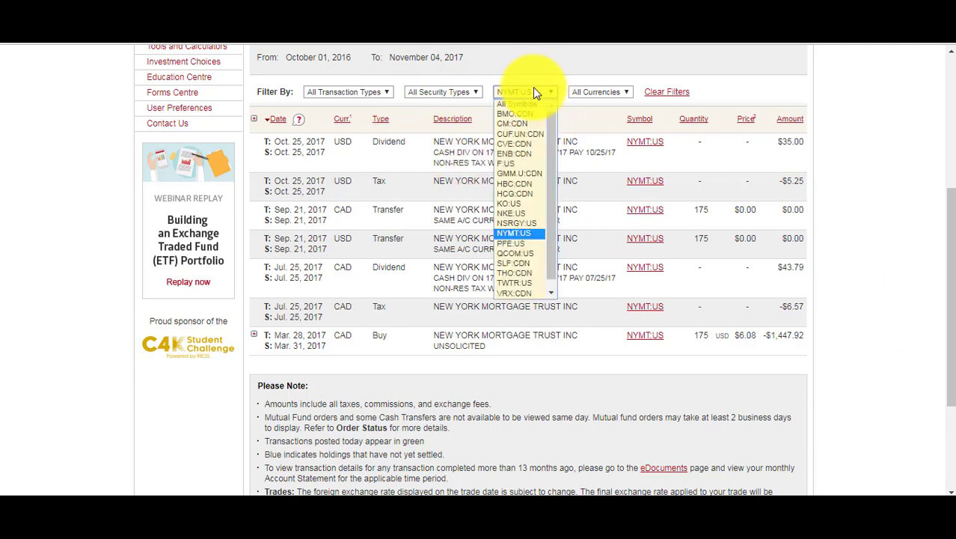
{"action": "left_click", "coordinate": [516, 243]}
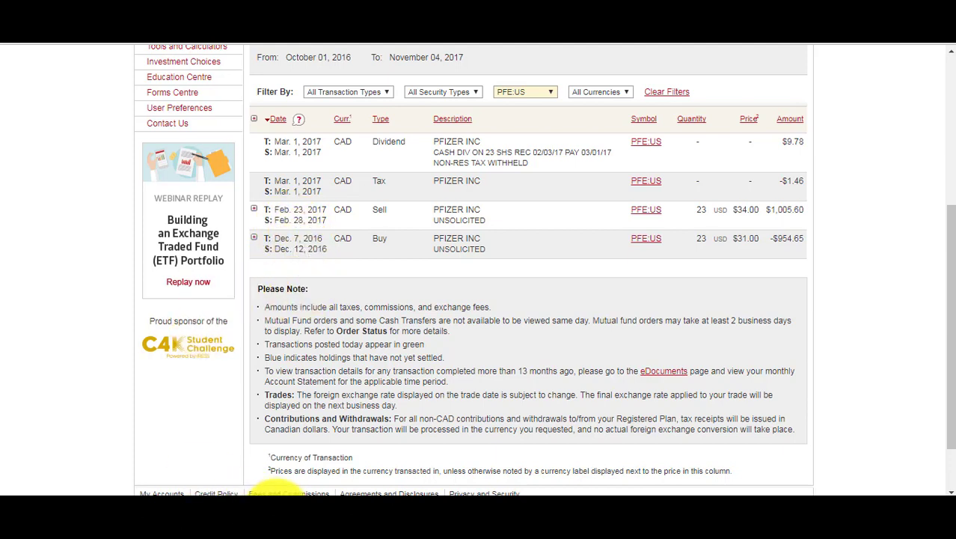
{"action": "left_click", "coordinate": [288, 516]}
{"action": "type", "text": "34"}
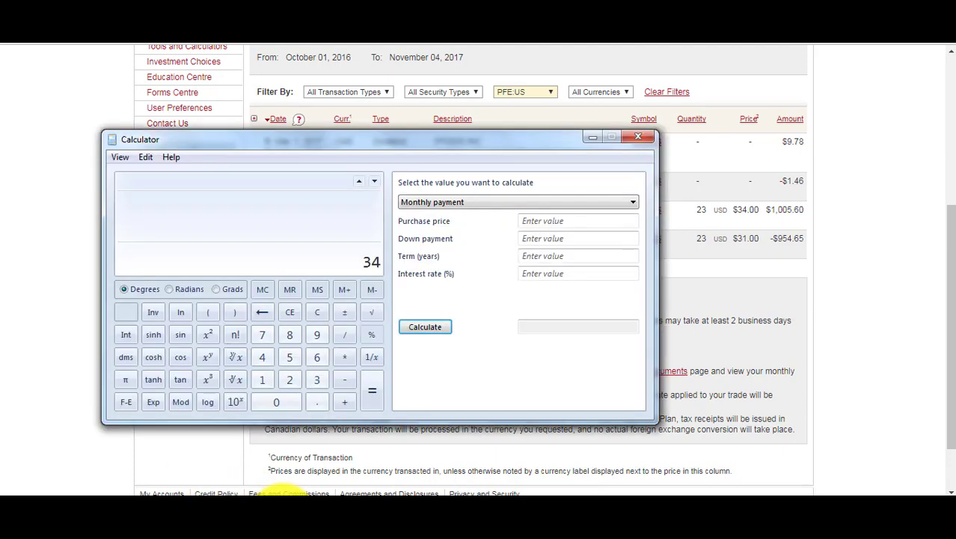
{"action": "type", "text": " / 31"}
{"action": "key", "text": "Return"}
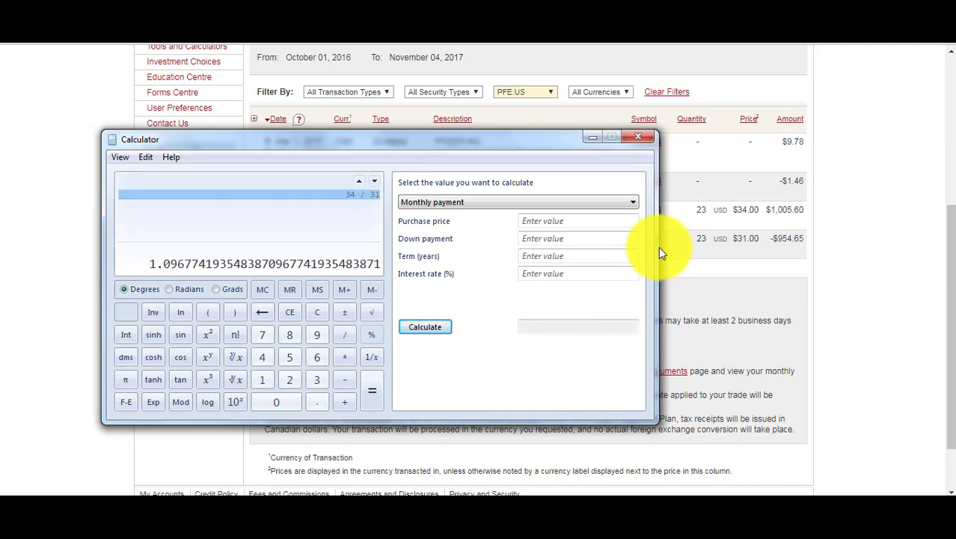
{"action": "left_click", "coordinate": [638, 139]}
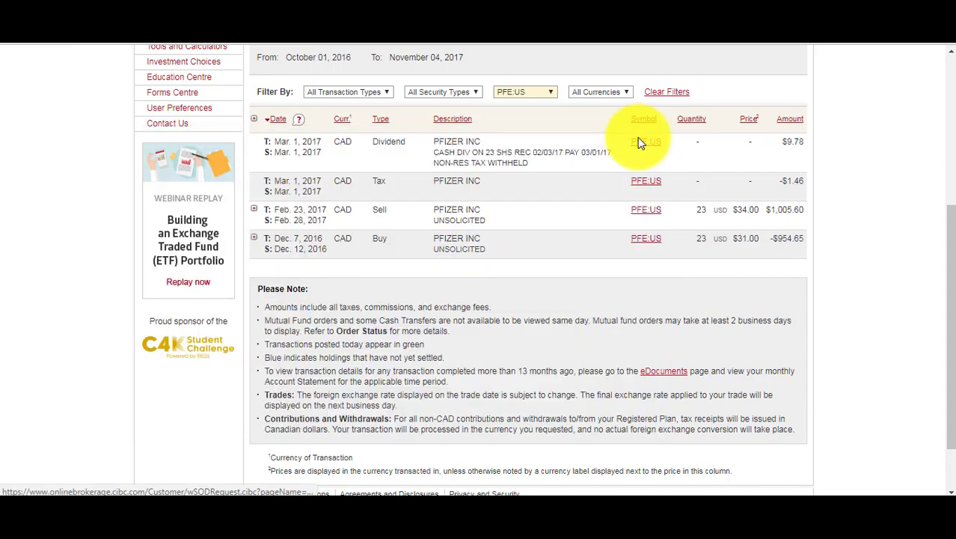
Step: Filter the transactions to QCOM:US and divide 59.5 by 53 in Calculator for the Qualcomm return, closing Calculator when done
{"action": "left_click", "coordinate": [543, 99]}
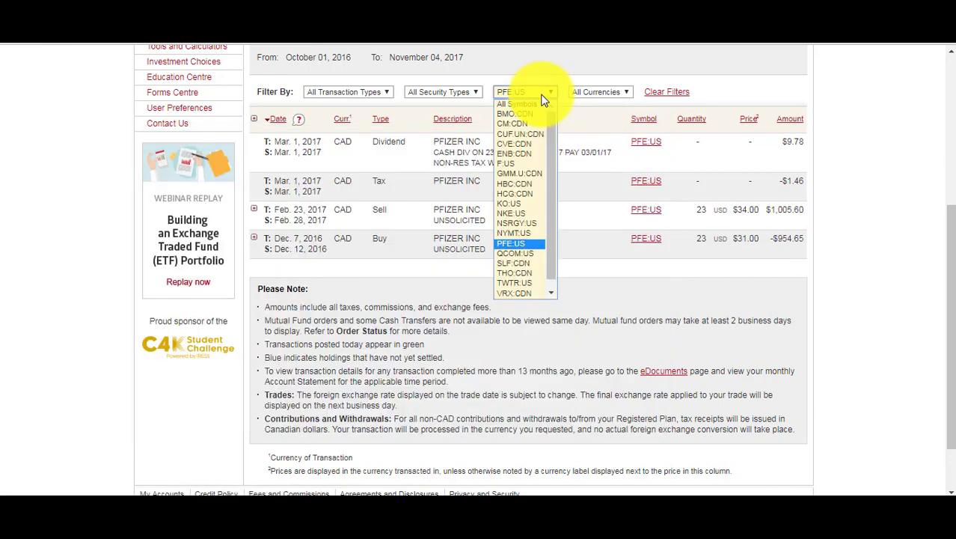
{"action": "left_click", "coordinate": [518, 254]}
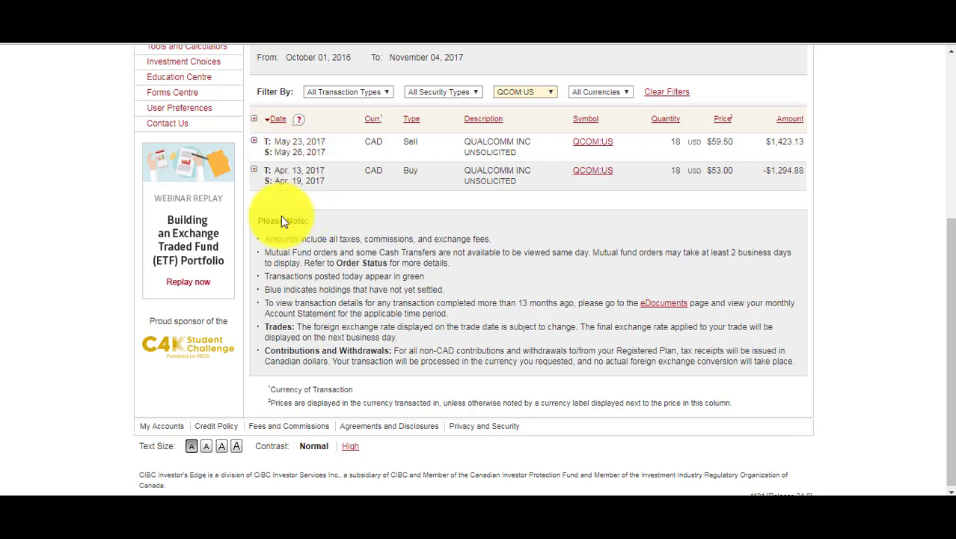
{"action": "left_click", "coordinate": [278, 491]}
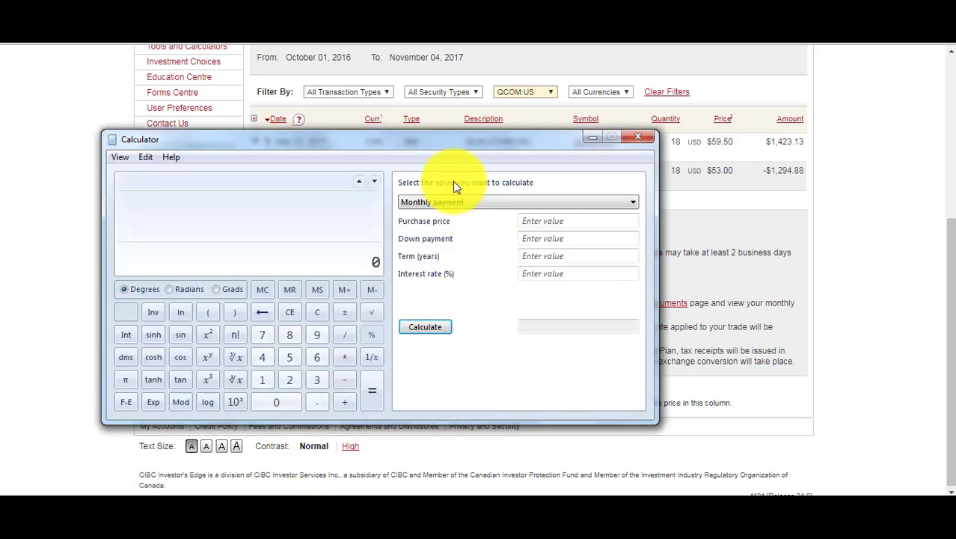
{"action": "type", "text": "595"}
{"action": "key", "text": "BackSpace"}
{"action": "type", "text": ".5"}
{"action": "key", "text": "slash"}
{"action": "type", "text": "53"}
{"action": "key", "text": "Return"}
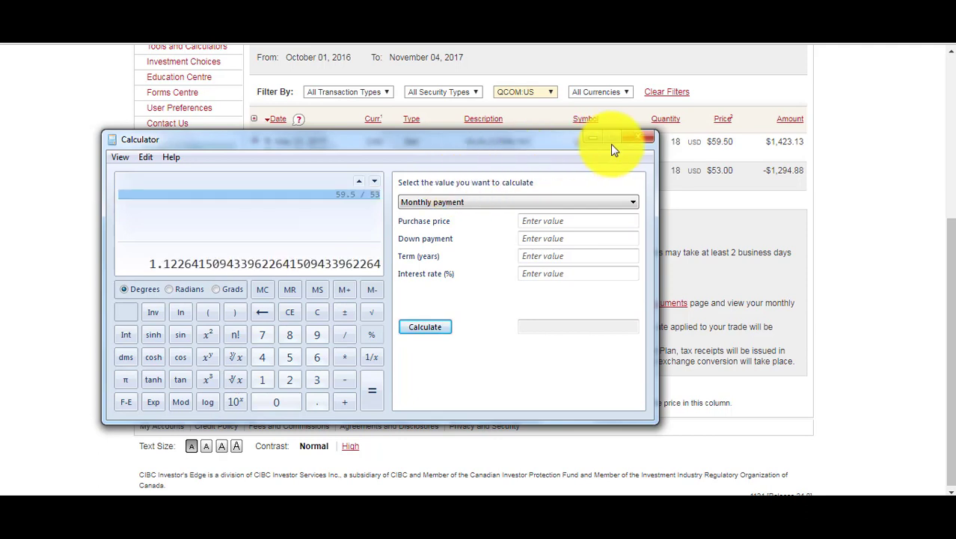
{"action": "left_click", "coordinate": [637, 138]}
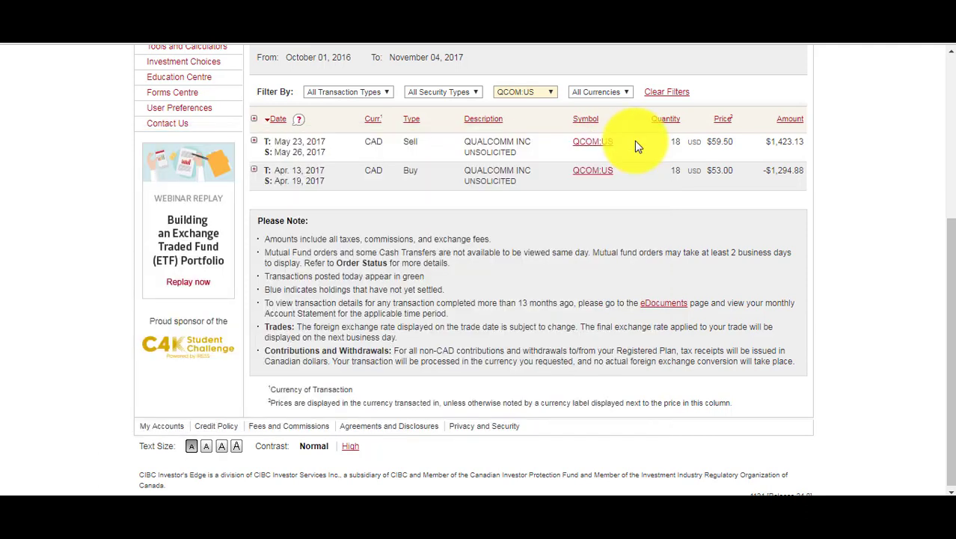
Step: Filter the transactions to SLF:CDN and divide 475 by 437 in Calculator for the Sun Life return, closing Calculator when done
{"action": "left_click", "coordinate": [535, 94]}
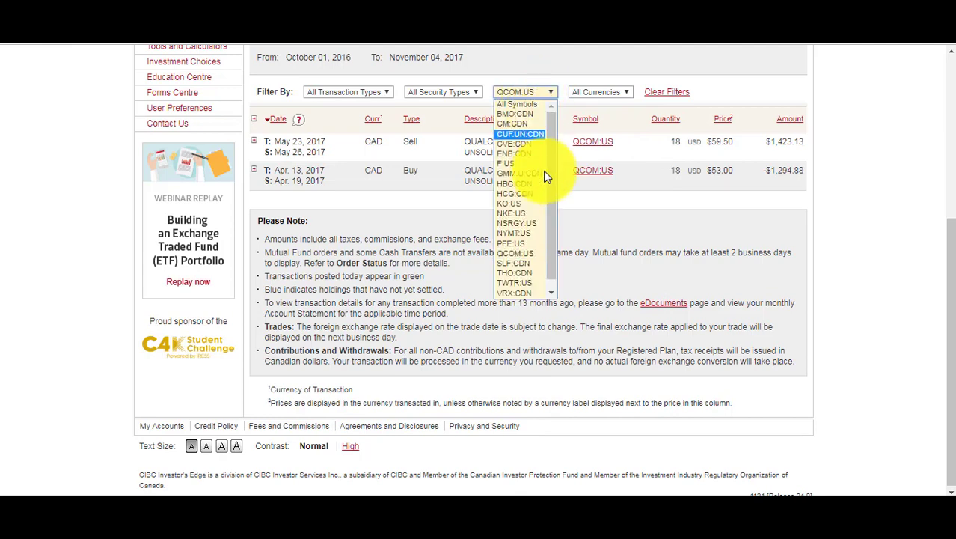
{"action": "left_click", "coordinate": [522, 263]}
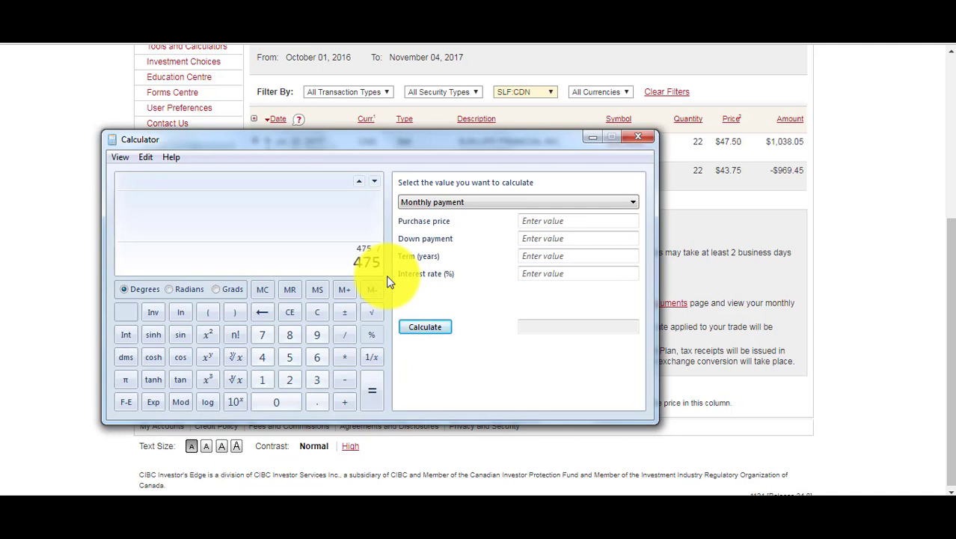
{"action": "key", "text": "Return"}
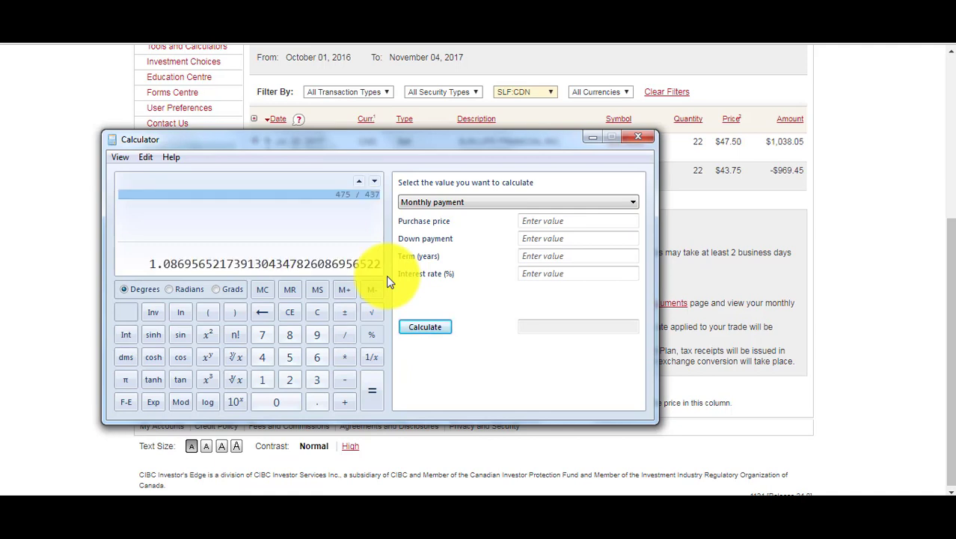
{"action": "left_click", "coordinate": [636, 137]}
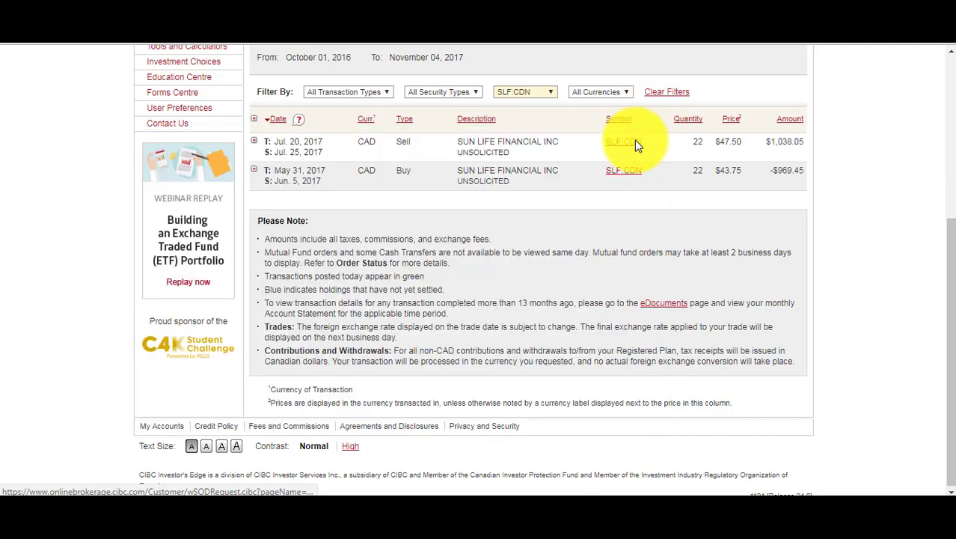
Step: Filter the transactions to THO:CDN and review the Tahoe Resources buy, sell and dividend entries
{"action": "left_click", "coordinate": [508, 90]}
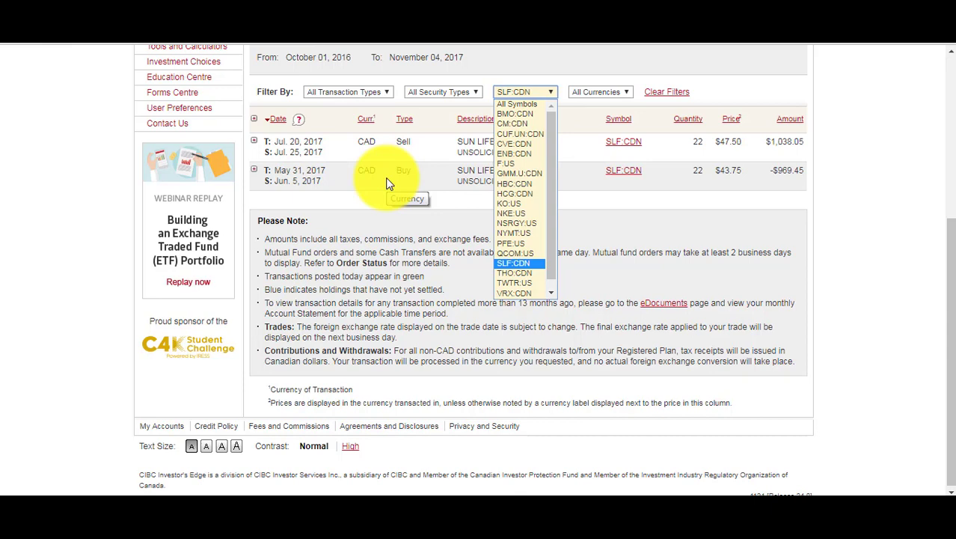
{"action": "left_click", "coordinate": [511, 272]}
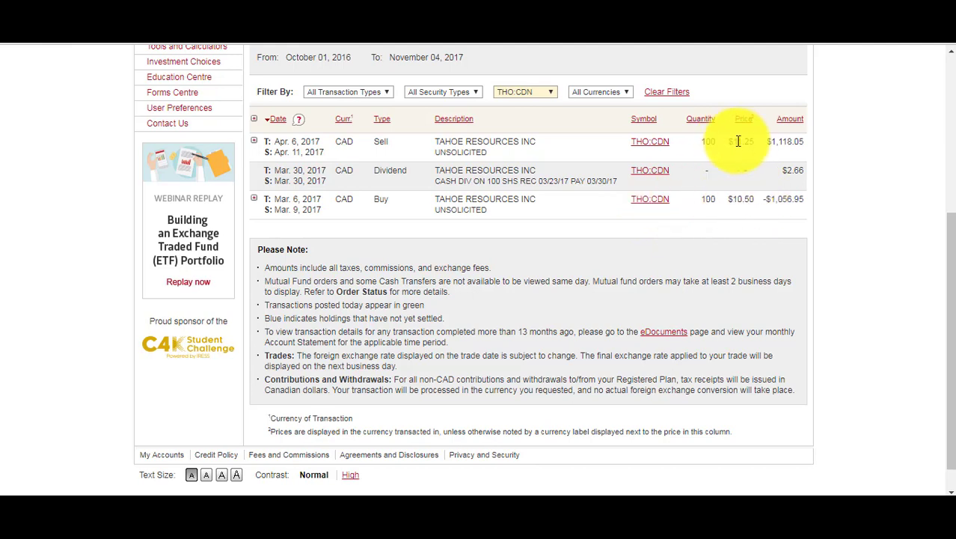
{"action": "left_click_drag", "start_coordinate": [781, 170], "coordinate": [814, 177]}
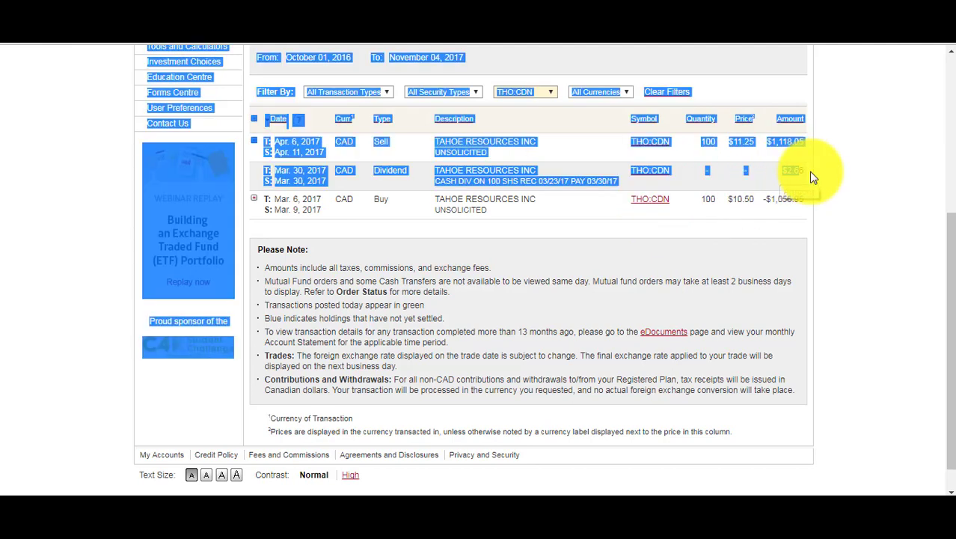
{"action": "left_click", "coordinate": [842, 219]}
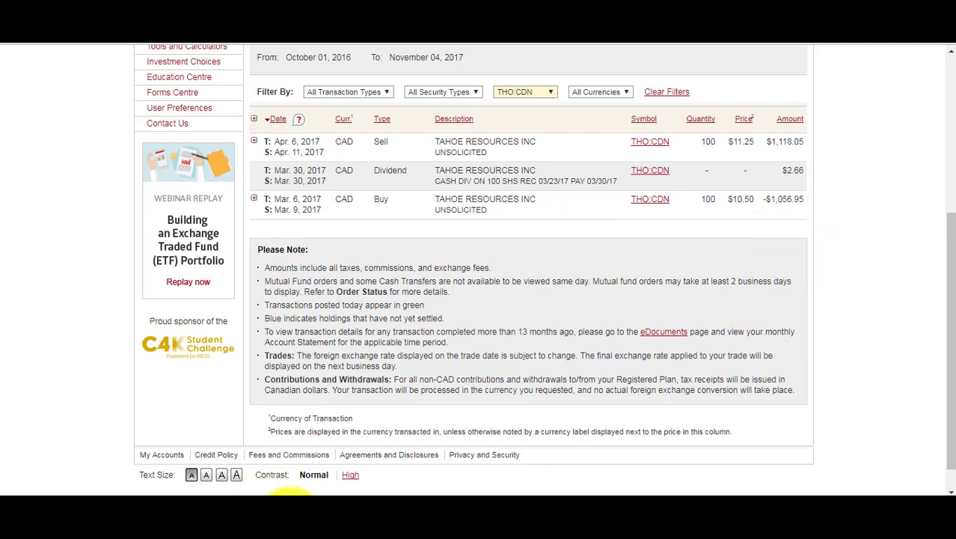
Step: Switch to Calculator, divide 1125 by 1050 for the Tahoe Resources return, and close Calculator
{"action": "left_click", "coordinate": [290, 497]}
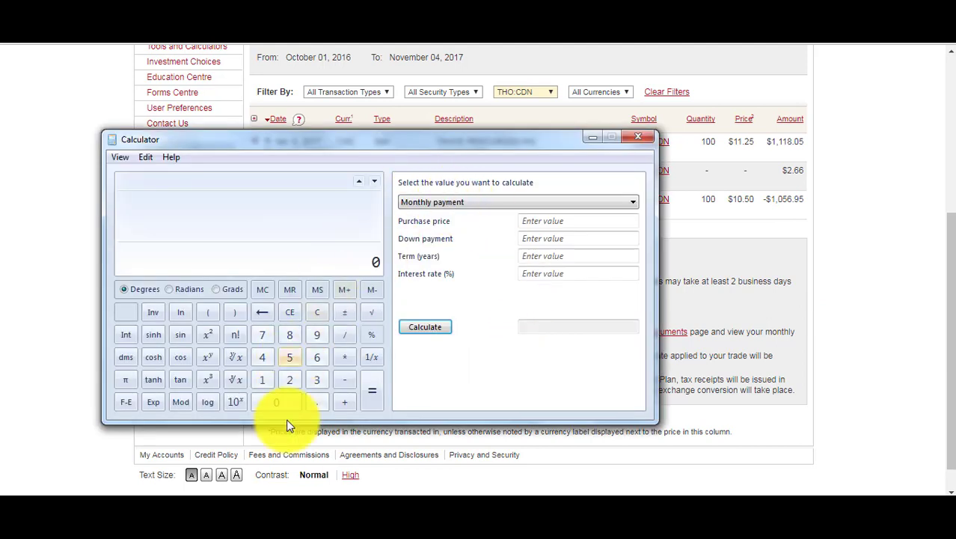
{"action": "type", "text": "1125"}
{"action": "key", "text": "slash"}
{"action": "type", "text": "1050"}
{"action": "key", "text": "Return"}
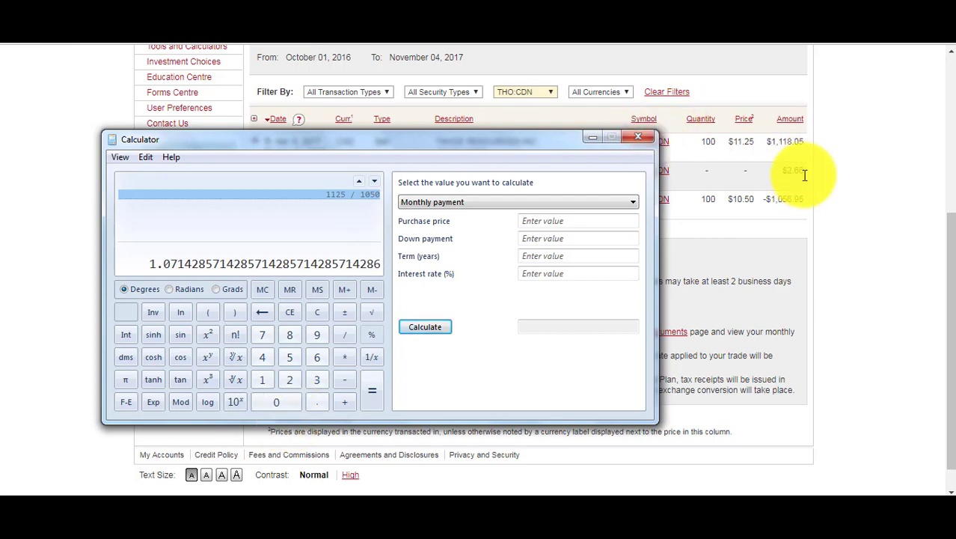
{"action": "left_click", "coordinate": [643, 139]}
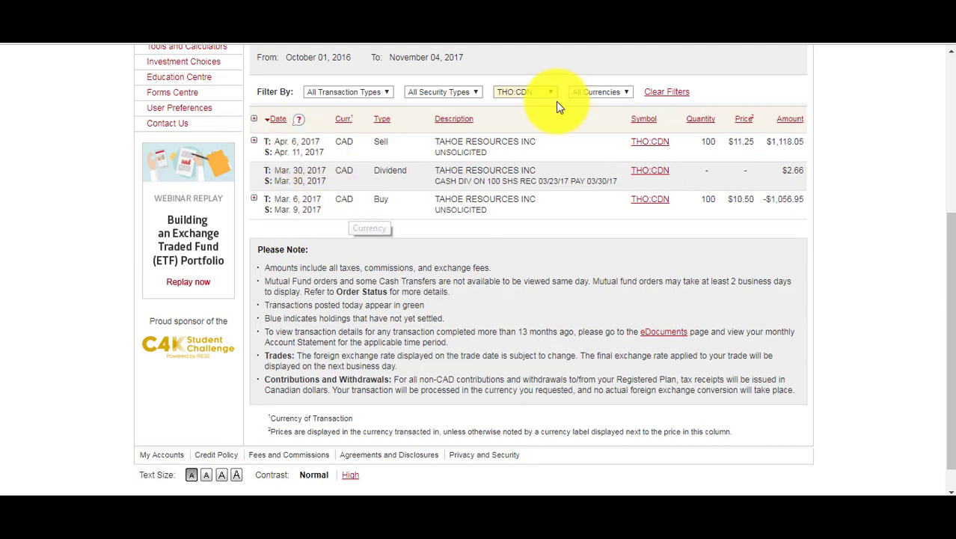
Step: Filter the transactions to TWTR:US and divide 16 by 15 in Calculator for the Twitter return, closing Calculator when done
{"action": "left_click", "coordinate": [532, 92]}
{"action": "left_click", "coordinate": [520, 286]}
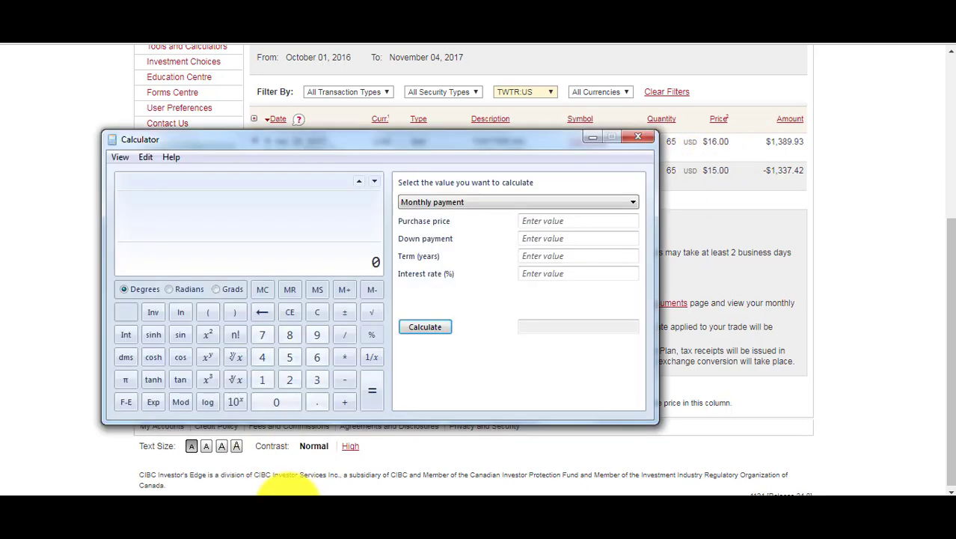
{"action": "type", "text": "16 / 15"}
{"action": "key", "text": "Return"}
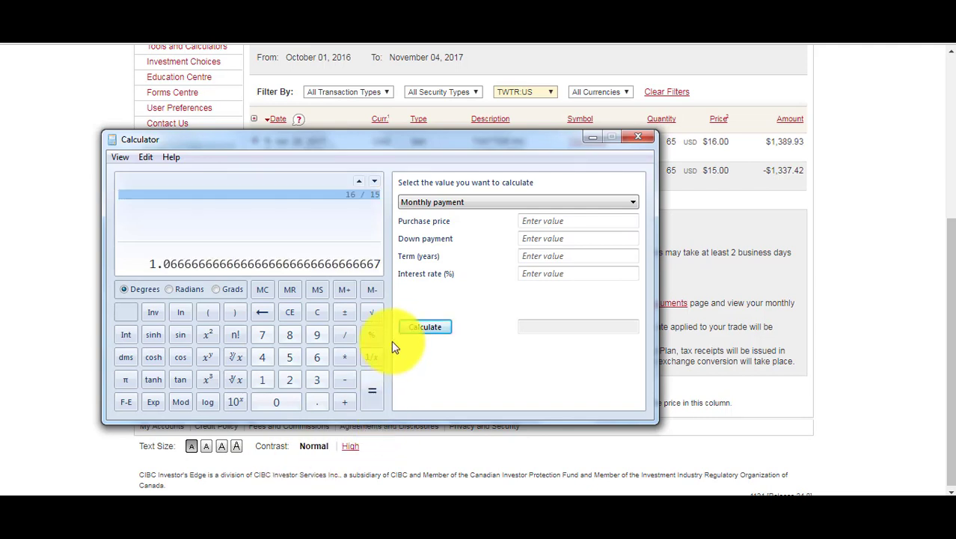
{"action": "left_click", "coordinate": [641, 137]}
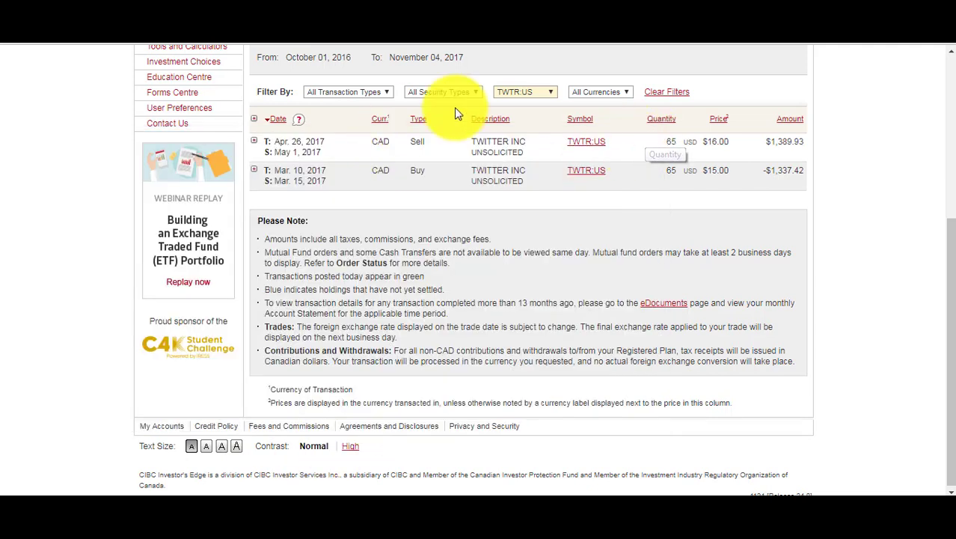
Step: Switch the transaction history's symbol filter to VRX:CDN to view its buy and sell trades
{"action": "left_click", "coordinate": [520, 93]}
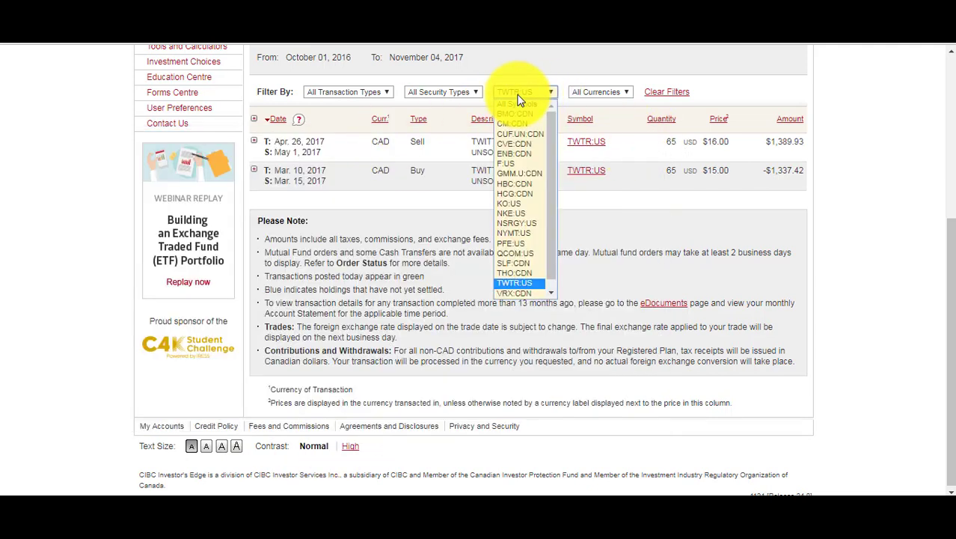
{"action": "left_click", "coordinate": [550, 292]}
{"action": "left_click", "coordinate": [529, 288]}
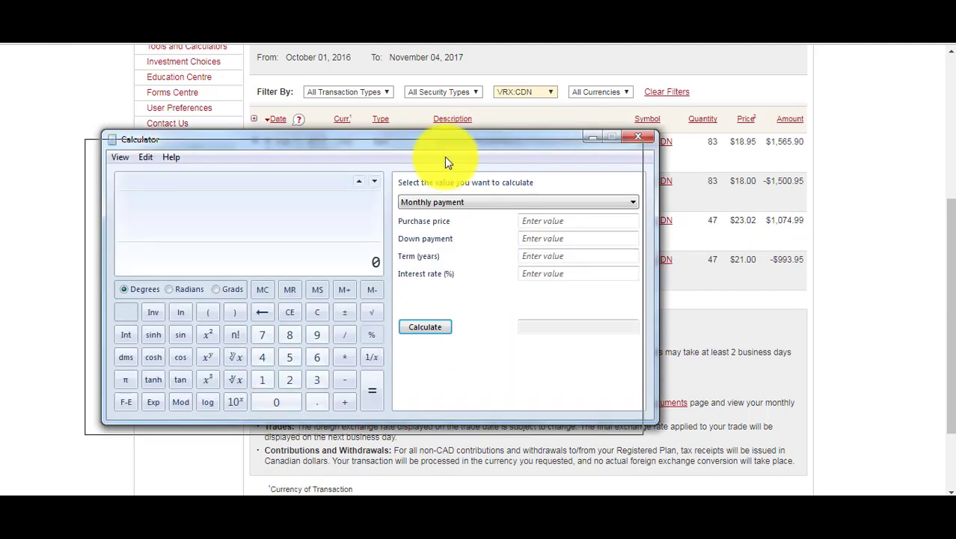
Step: Divide 23 by 21 in Calculator for the return on the earlier VRX trade, closing Calculator when done
{"action": "left_click_drag", "start_coordinate": [508, 154], "coordinate": [476, 203]}
{"action": "type", "text": "21"}
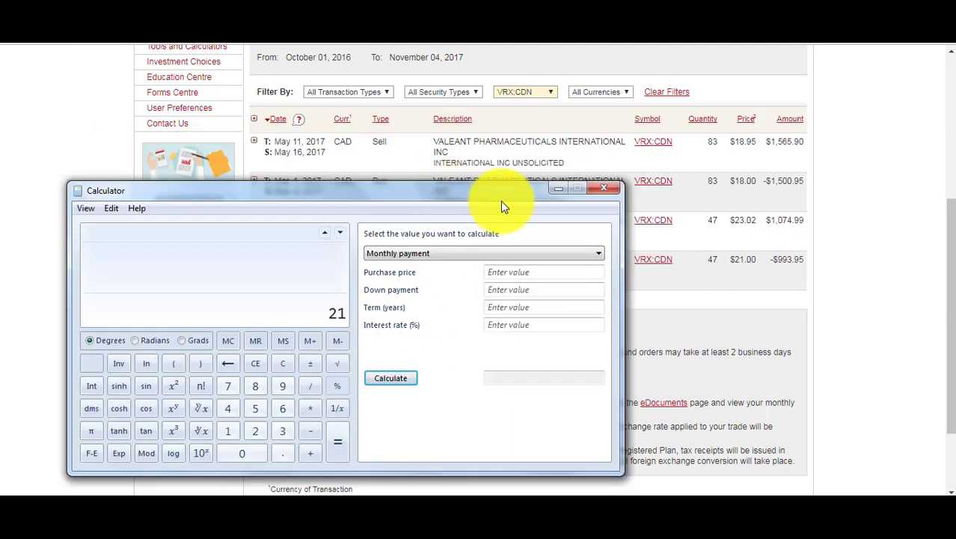
{"action": "key", "text": "Escape"}
{"action": "type", "text": "23 /"}
{"action": "key", "text": "Return"}
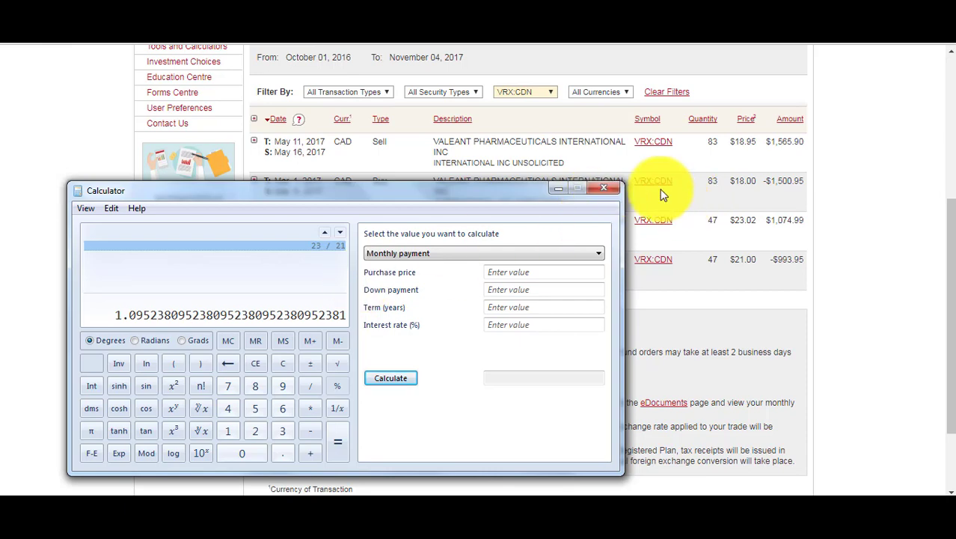
{"action": "left_click", "coordinate": [603, 188]}
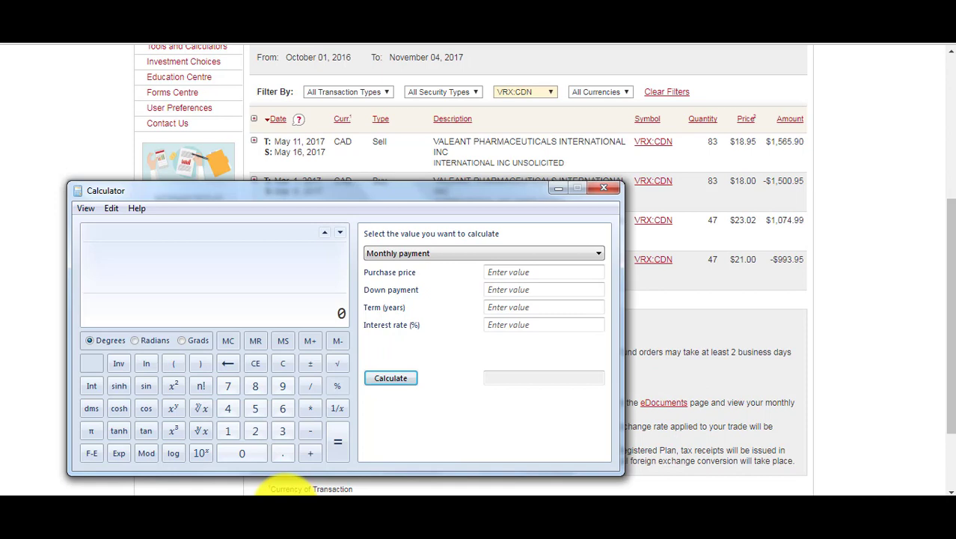
Step: Reopen Calculator and repeat the 23 / 21 division to recheck the earlier VRX return, clearing and closing it when done
{"action": "type", "text": "23 / 21"}
{"action": "key", "text": "Return"}
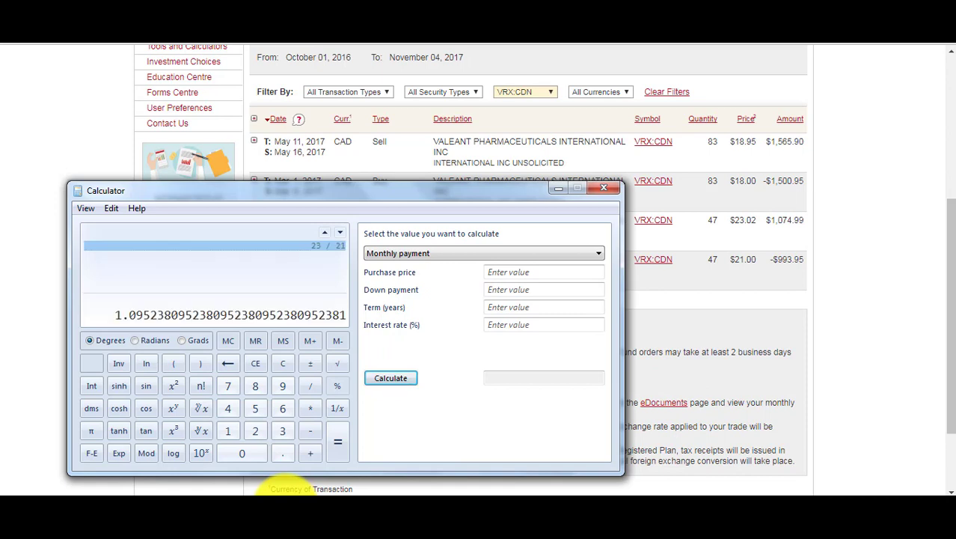
{"action": "key", "text": "Escape"}
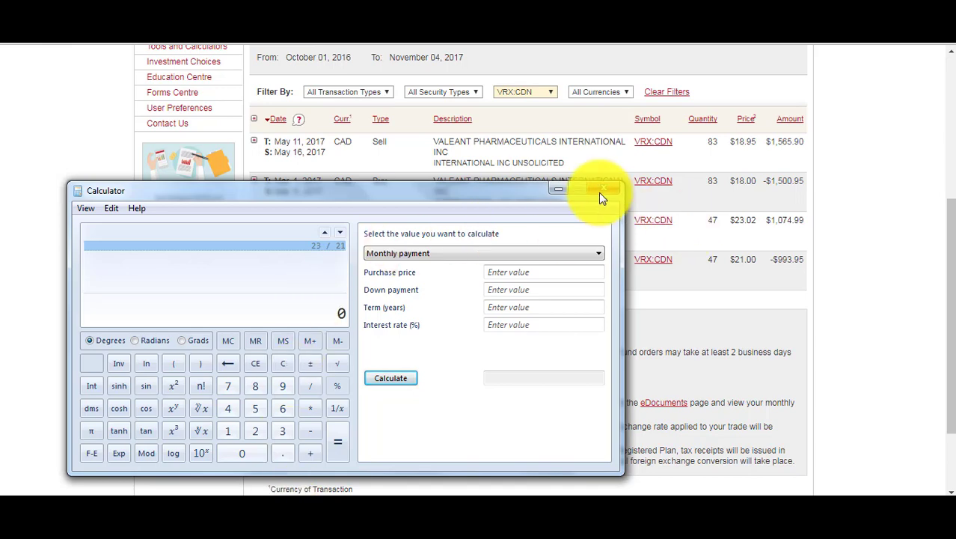
{"action": "left_click", "coordinate": [600, 190]}
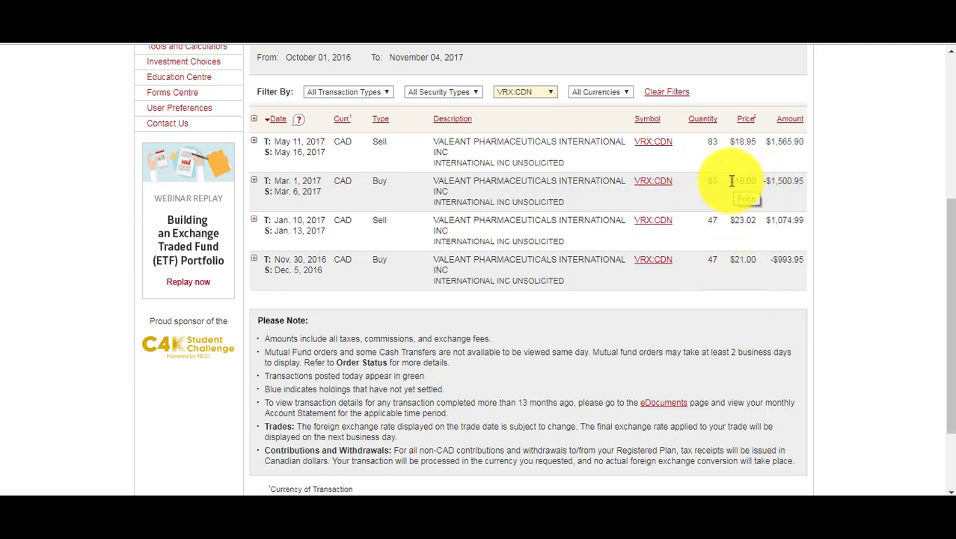
Step: Highlight and compare the March 2017 buy price and the May 2017 sell price of the second VRX:CDN trade
{"action": "left_click_drag", "start_coordinate": [732, 180], "coordinate": [755, 183]}
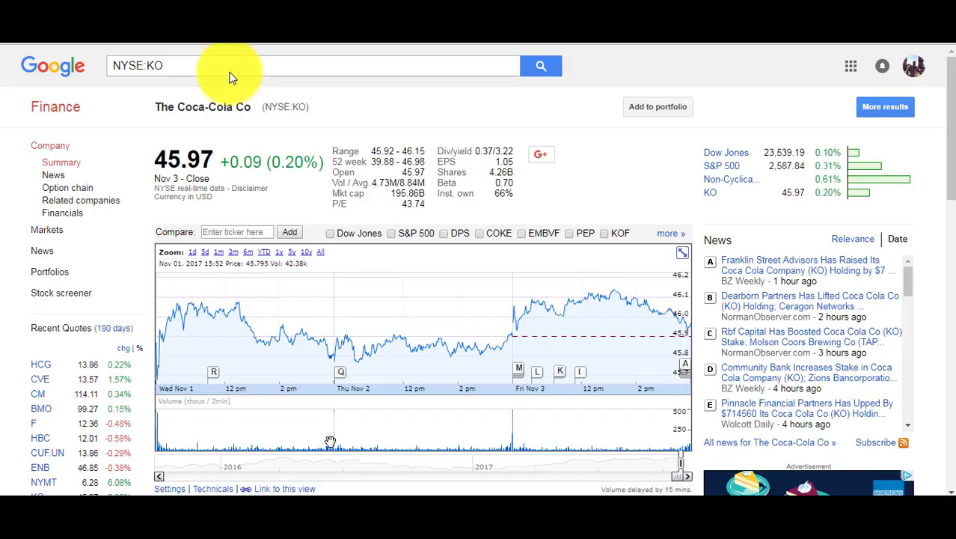
{"action": "left_click", "coordinate": [230, 67]}
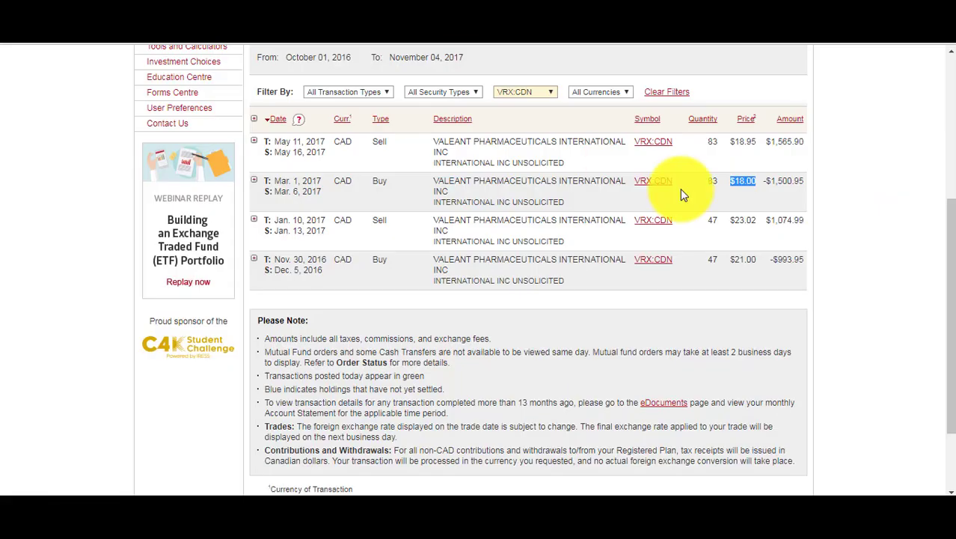
{"action": "left_click", "coordinate": [734, 182]}
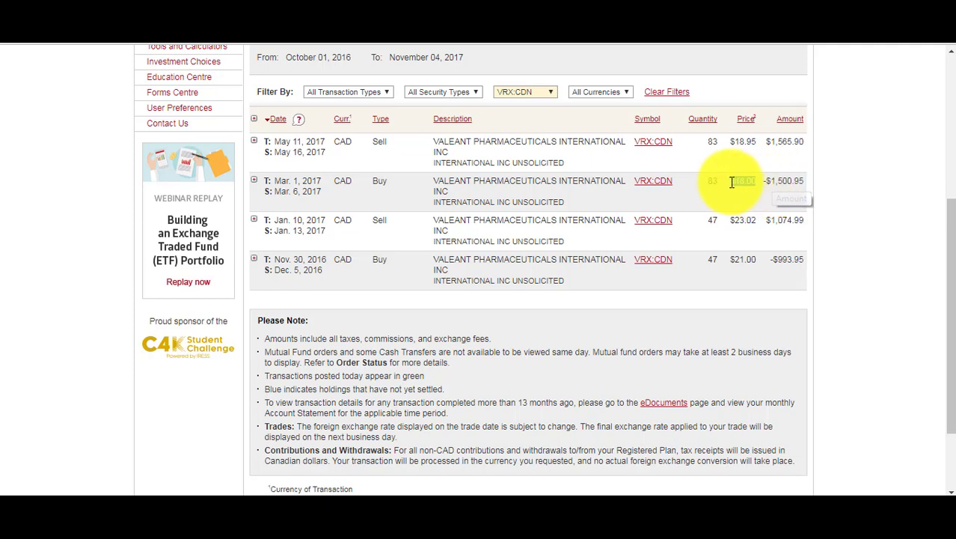
{"action": "left_click", "coordinate": [733, 187]}
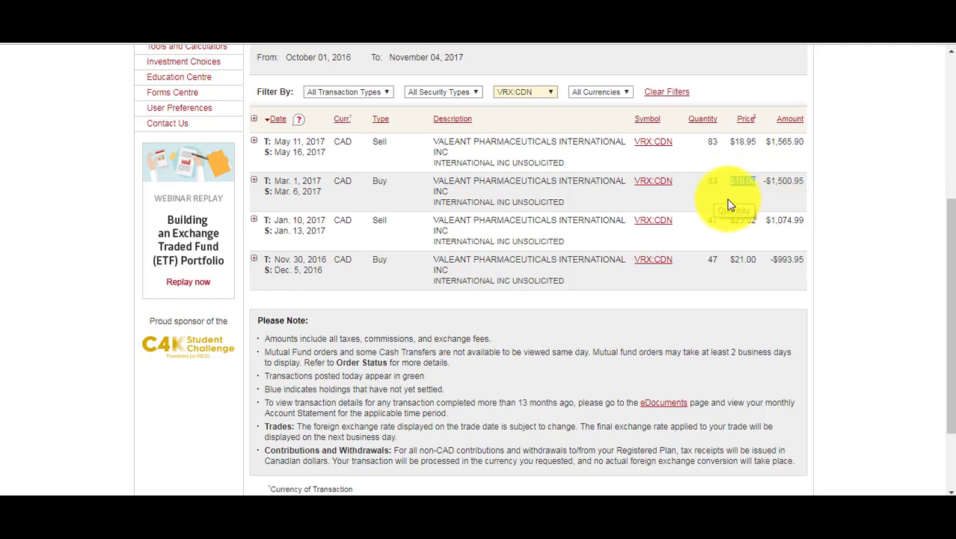
{"action": "left_click", "coordinate": [630, 163]}
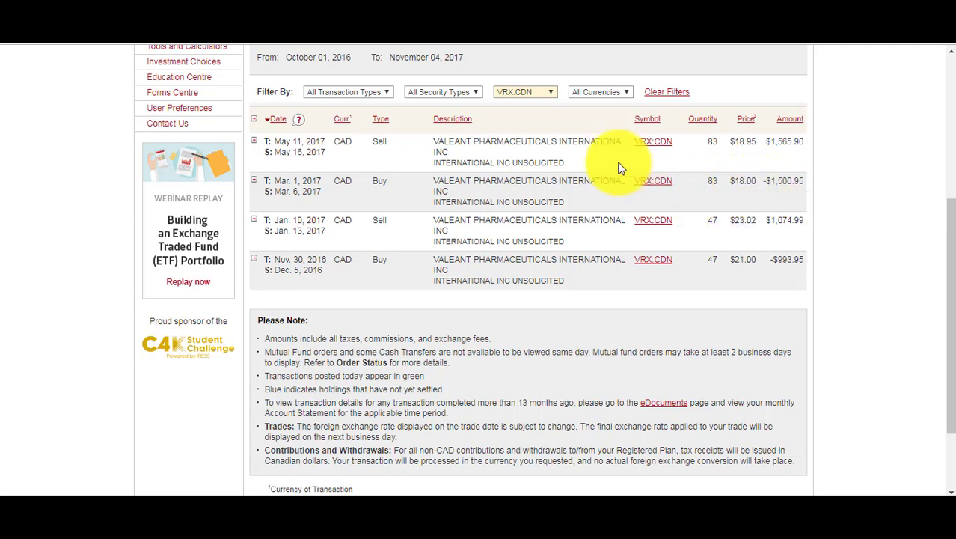
{"action": "double_click", "coordinate": [740, 184]}
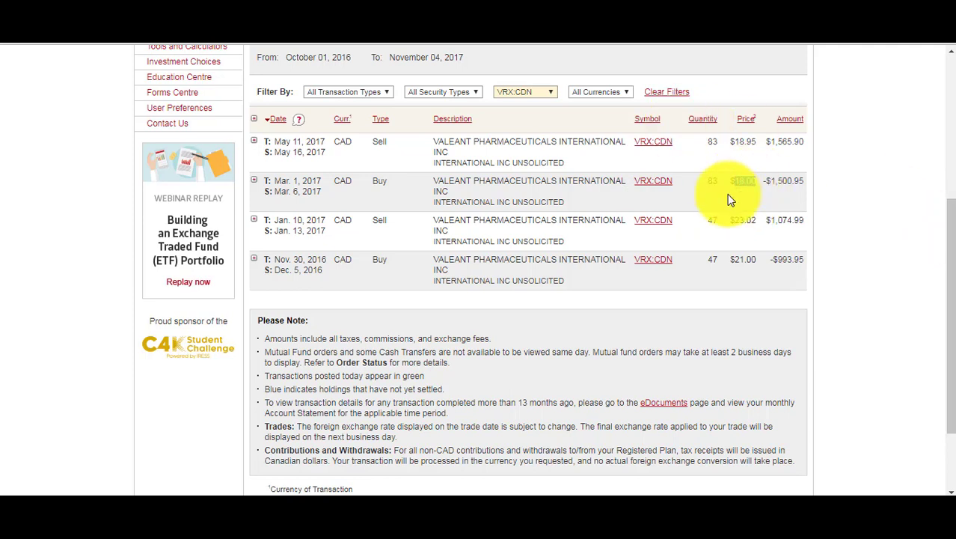
{"action": "left_click", "coordinate": [737, 181]}
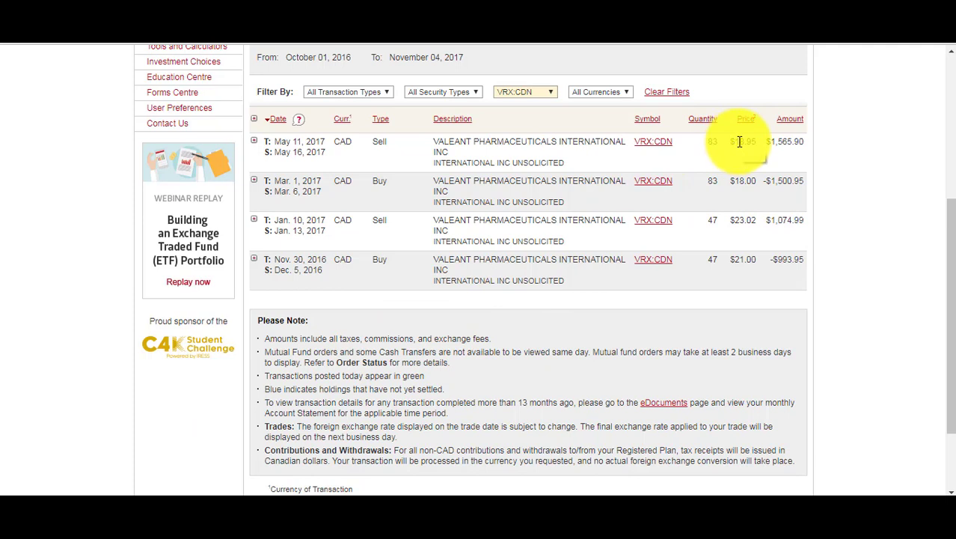
{"action": "left_click_drag", "start_coordinate": [736, 141], "coordinate": [757, 143]}
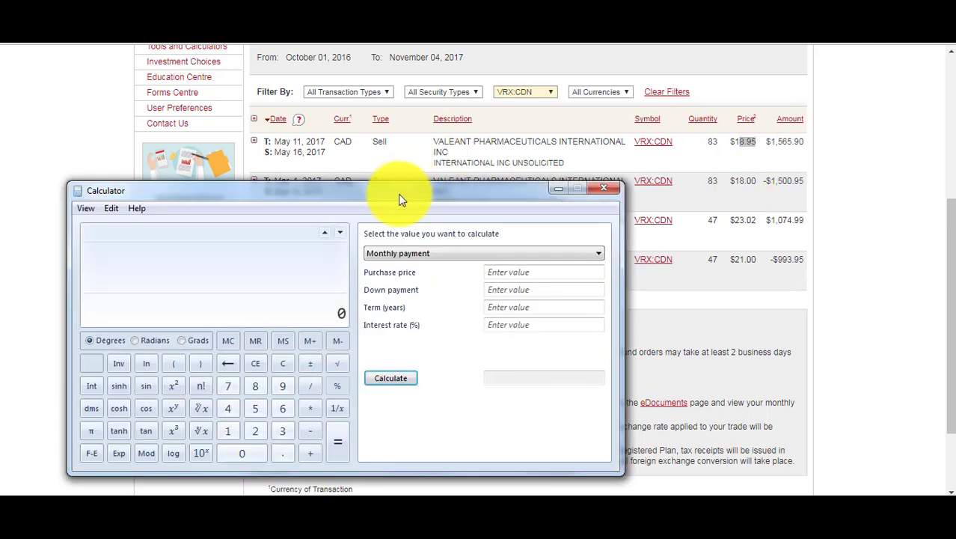
Step: Switch to Calculator, divide 1895 by 1800 for the second VRX trade's return, and close Calculator
{"action": "left_click", "coordinate": [255, 385]}
{"action": "left_click", "coordinate": [282, 385]}
{"action": "left_click", "coordinate": [255, 408]}
{"action": "left_click", "coordinate": [284, 366]}
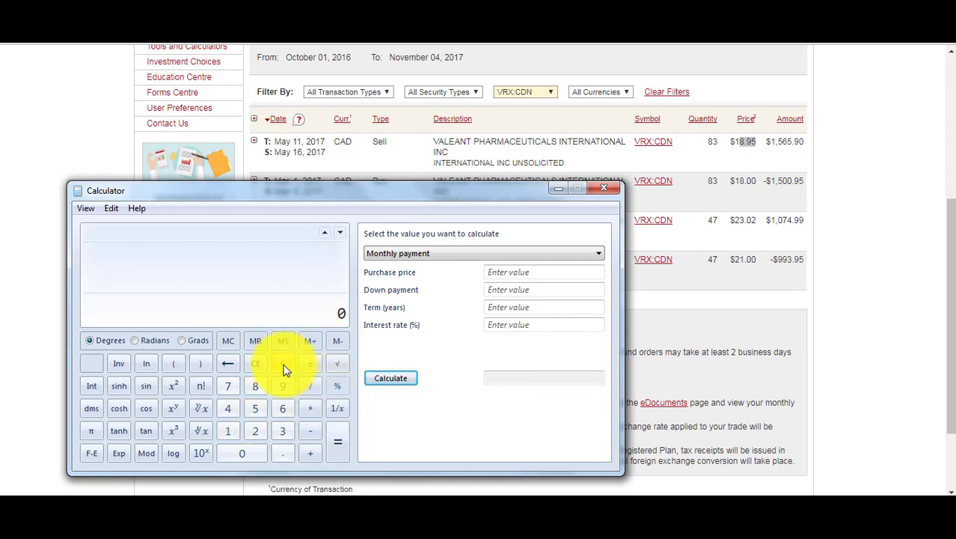
{"action": "type", "text": "1895 / 1800"}
{"action": "key", "text": "Return"}
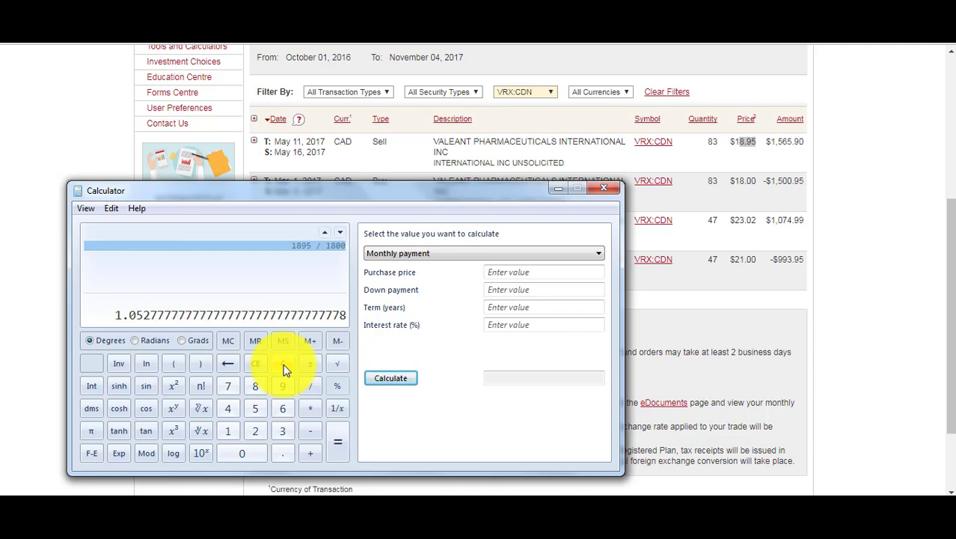
{"action": "left_click", "coordinate": [604, 187]}
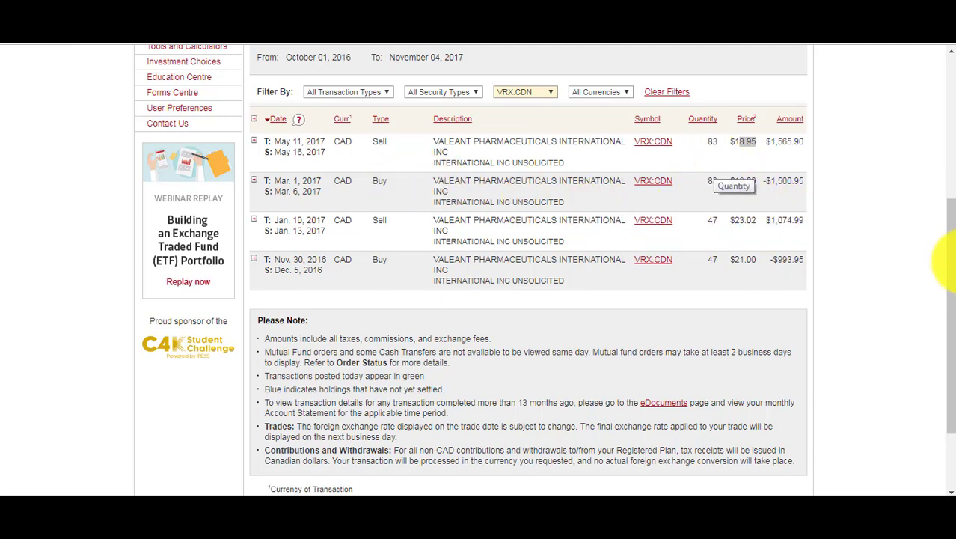
Step: Filter the transactions to XOM:US and review the Exxon Mobil buy, dividend and tax entries
{"action": "scroll", "coordinate": [948, 261], "scroll_direction": "up", "scroll_amount": 2}
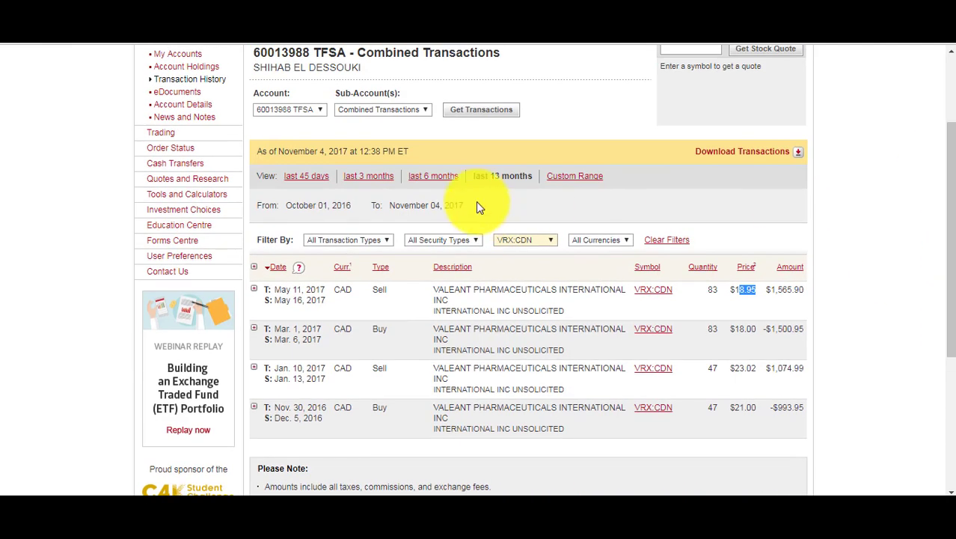
{"action": "left_click", "coordinate": [533, 241]}
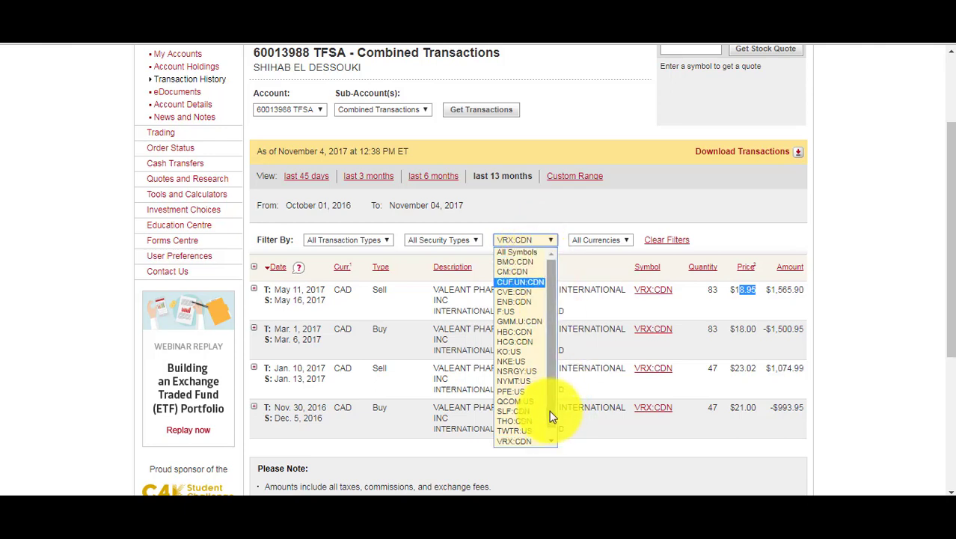
{"action": "scroll", "coordinate": [551, 416], "scroll_direction": "down", "scroll_amount": 1}
{"action": "left_click", "coordinate": [533, 441]}
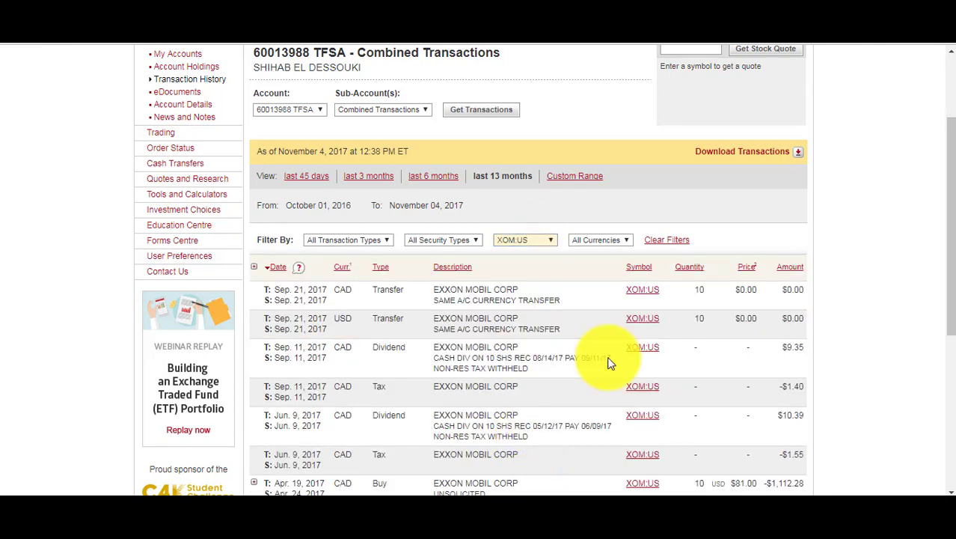
{"action": "left_click_drag", "start_coordinate": [945, 224], "coordinate": [951, 318]}
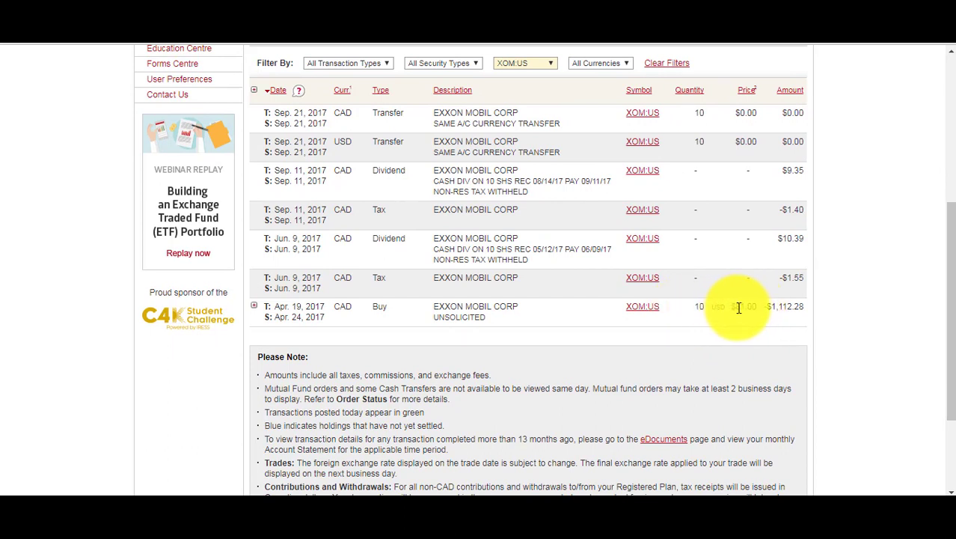
{"action": "double_click", "coordinate": [779, 172]}
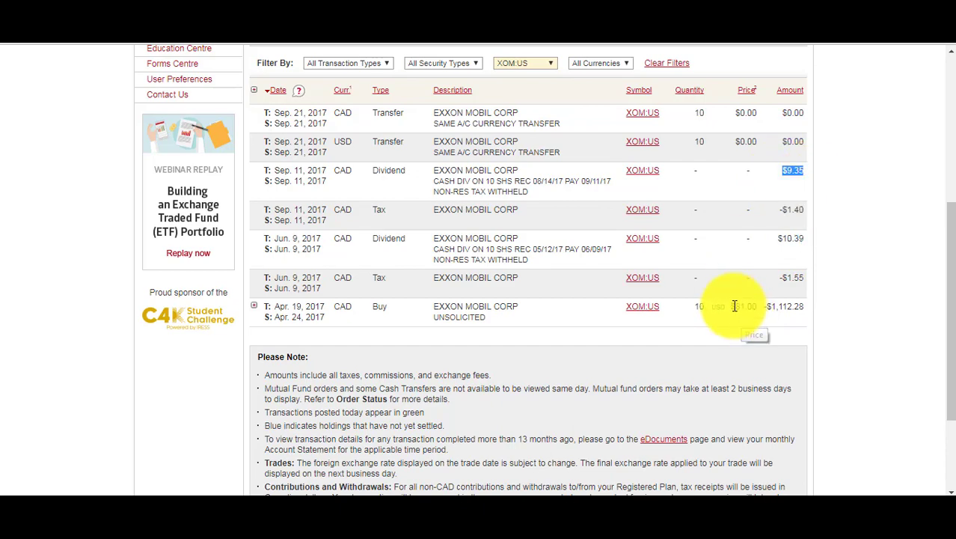
{"action": "left_click_drag", "start_coordinate": [953, 310], "coordinate": [953, 179]}
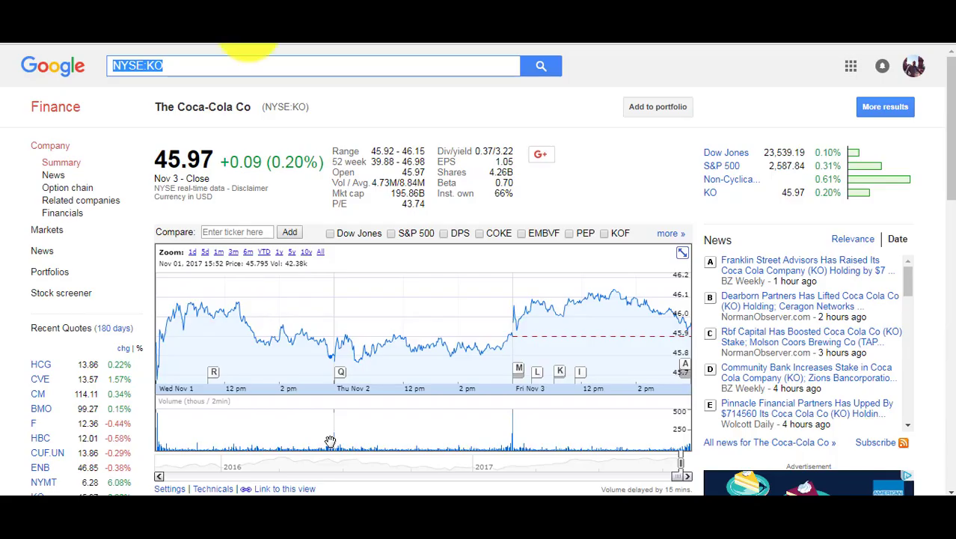
Step: Look up Exxon Mobil Corporation (NYSE:XOM) in Google Finance and examine its one-, three- and six-month price charts
{"action": "type", "text": "xom"}
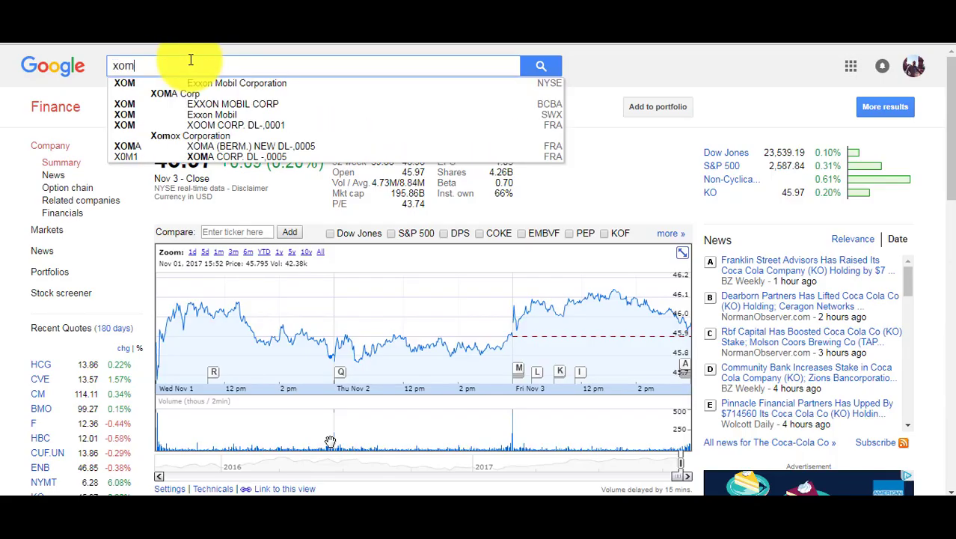
{"action": "left_click", "coordinate": [225, 89]}
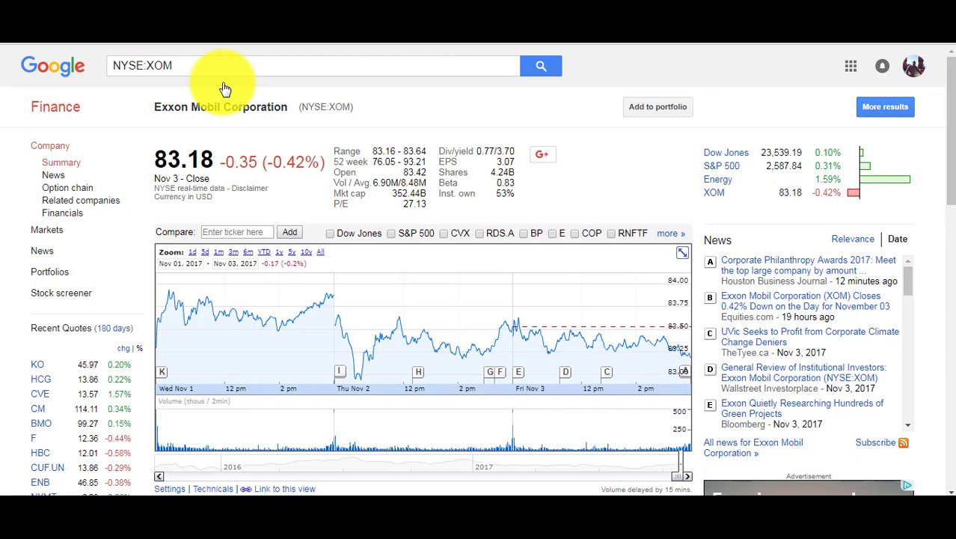
{"action": "left_click", "coordinate": [219, 254]}
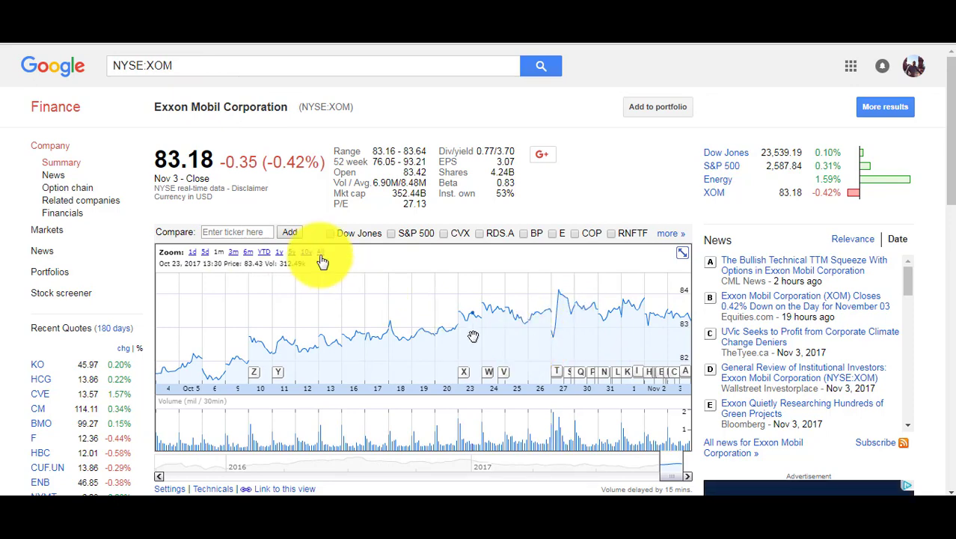
{"action": "left_click", "coordinate": [233, 254]}
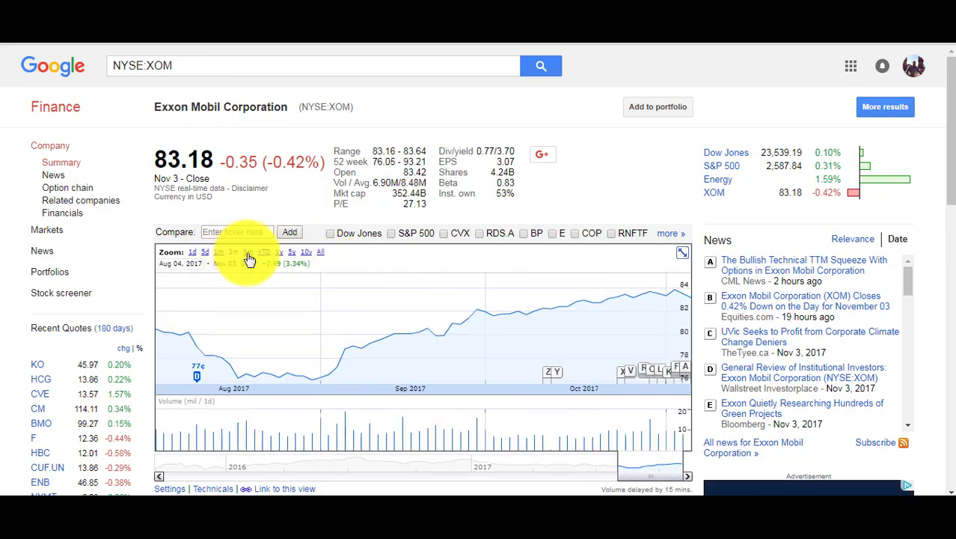
{"action": "left_click", "coordinate": [249, 254]}
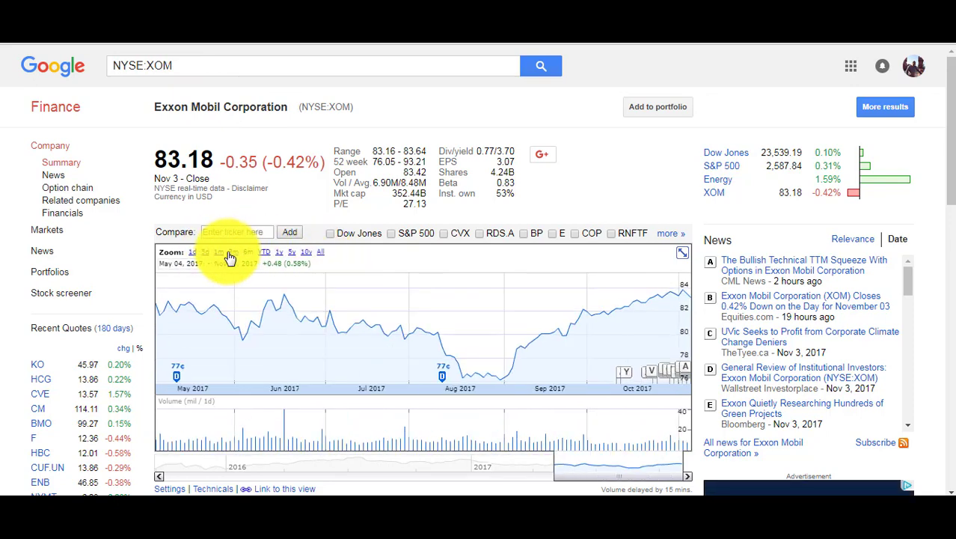
{"action": "left_click", "coordinate": [231, 254]}
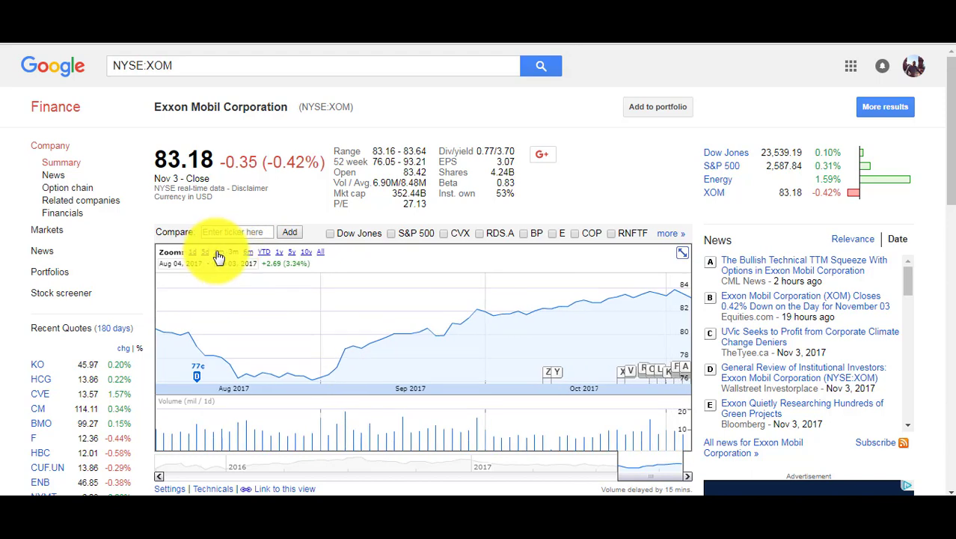
{"action": "left_click", "coordinate": [251, 255]}
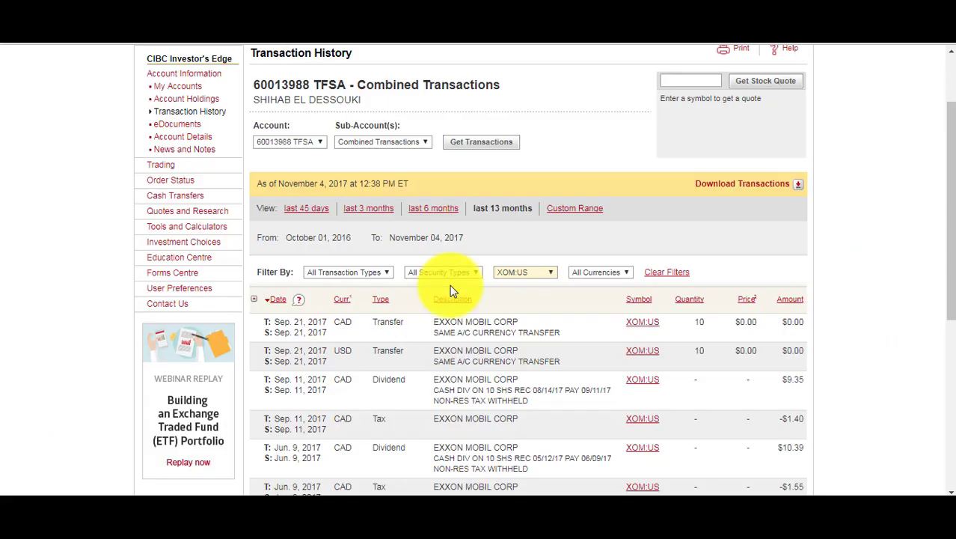
Step: Divide 84 by 81 in Calculator for the Exxon Mobil return, then look back over its transaction list
{"action": "left_click", "coordinate": [283, 488]}
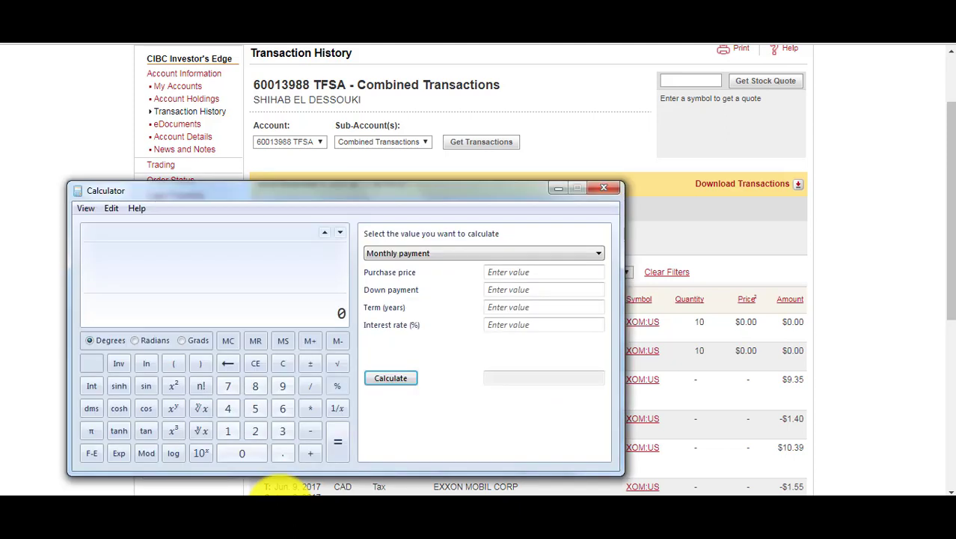
{"action": "type", "text": "84 / 81"}
{"action": "key", "text": "Return"}
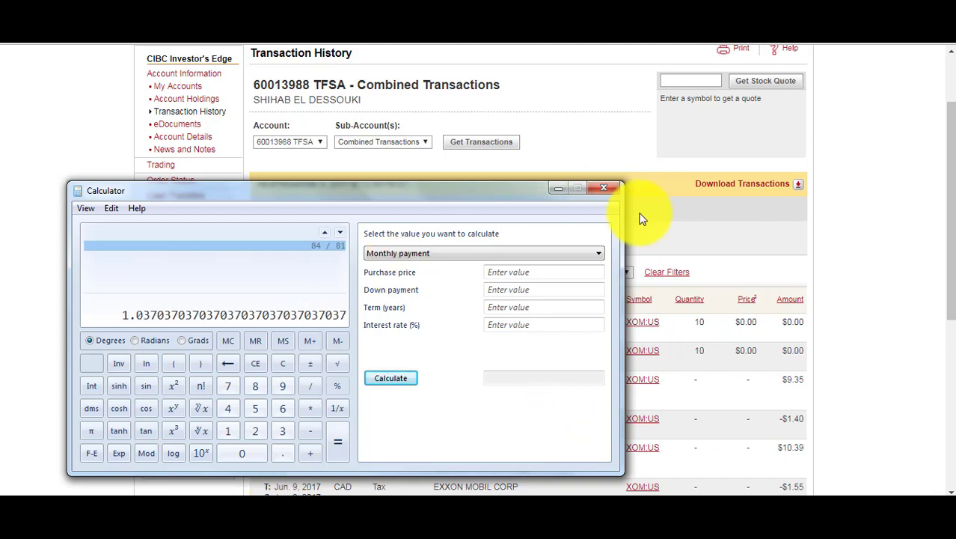
{"action": "left_click", "coordinate": [594, 184]}
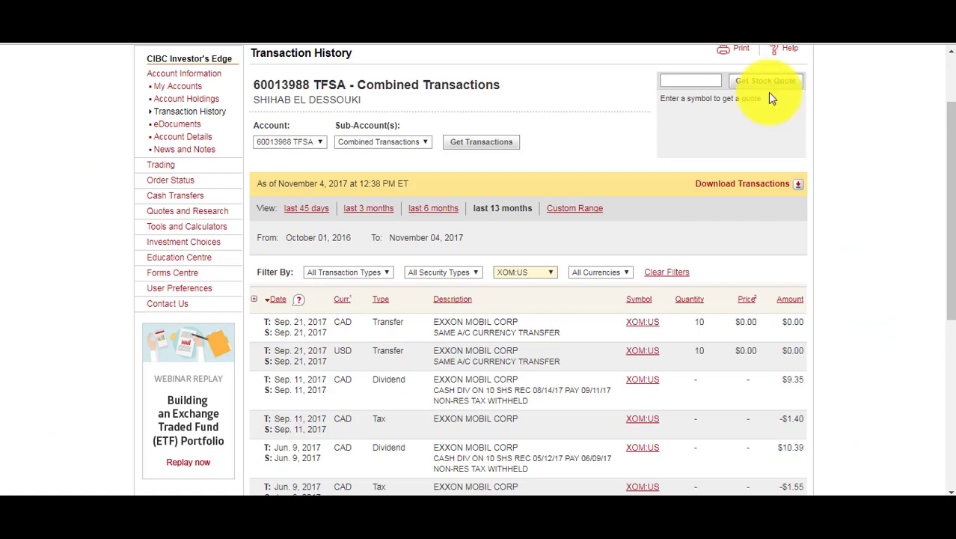
{"action": "left_click_drag", "start_coordinate": [949, 211], "coordinate": [950, 321]}
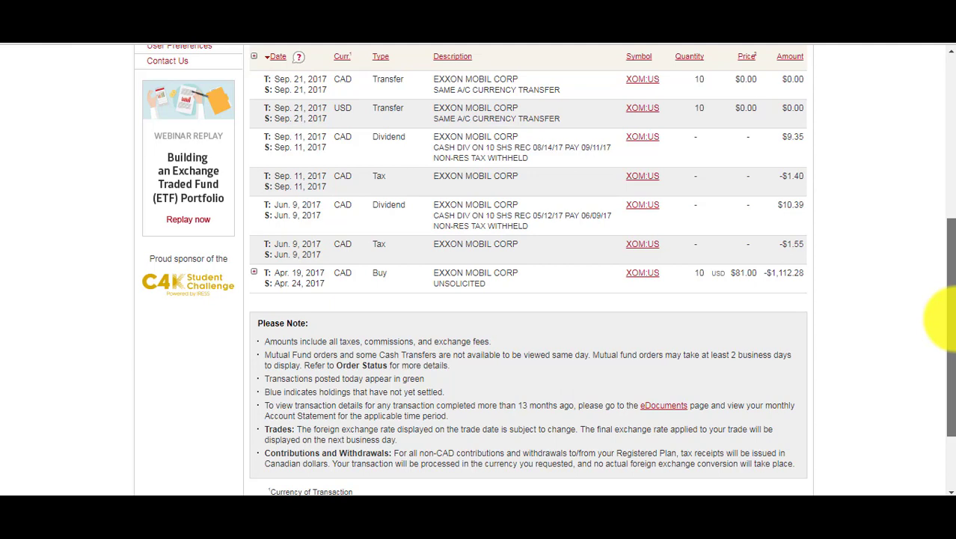
{"action": "left_click_drag", "start_coordinate": [950, 320], "coordinate": [949, 128]}
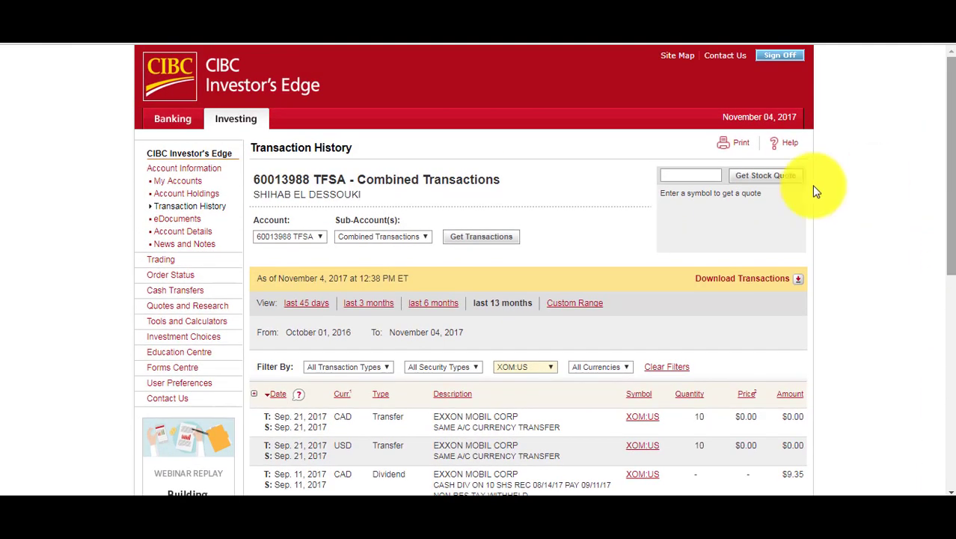
Step: Look through the traded symbols offered by the transaction history's symbol filter, and close Calculator
{"action": "left_click_drag", "start_coordinate": [949, 214], "coordinate": [949, 355]}
{"action": "left_click", "coordinate": [543, 136]}
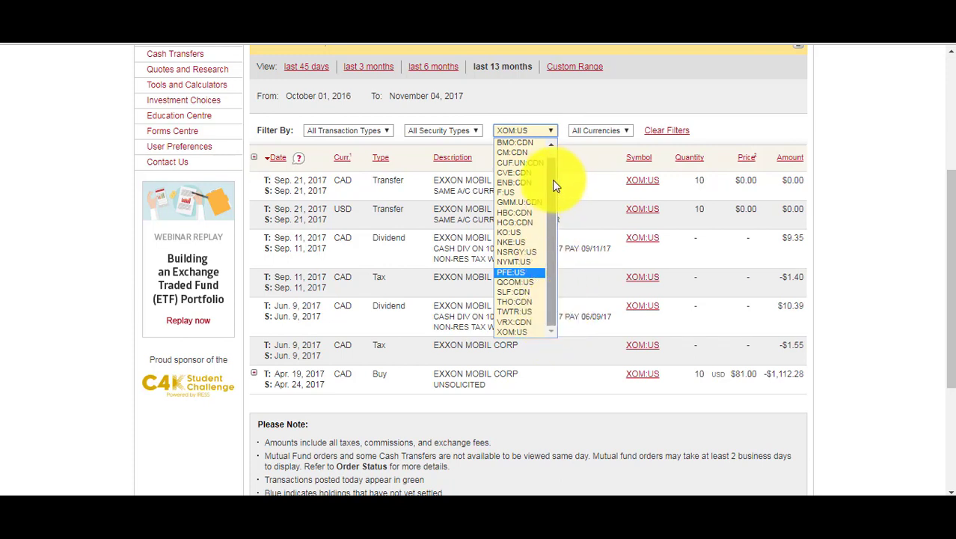
{"action": "left_click_drag", "start_coordinate": [553, 180], "coordinate": [553, 134]}
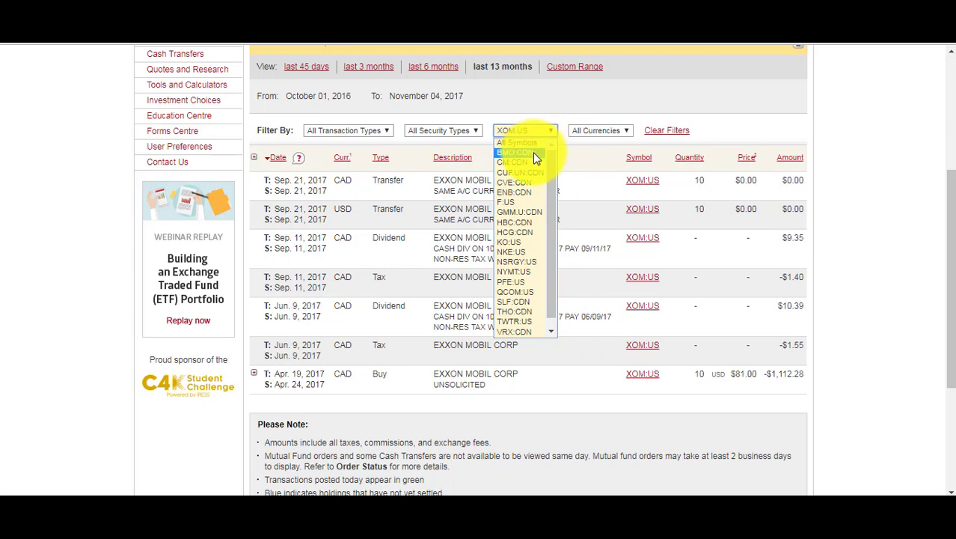
{"action": "mouse_move", "coordinate": [553, 163]}
{"action": "left_mouse_down"}
{"action": "mouse_move", "coordinate": [554, 200]}
{"action": "mouse_move", "coordinate": [557, 160]}
{"action": "left_mouse_up"}
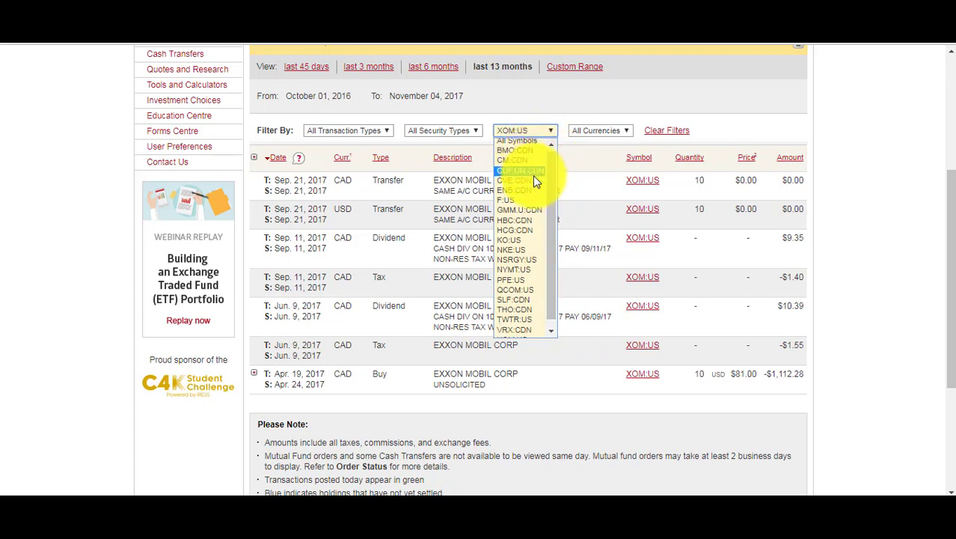
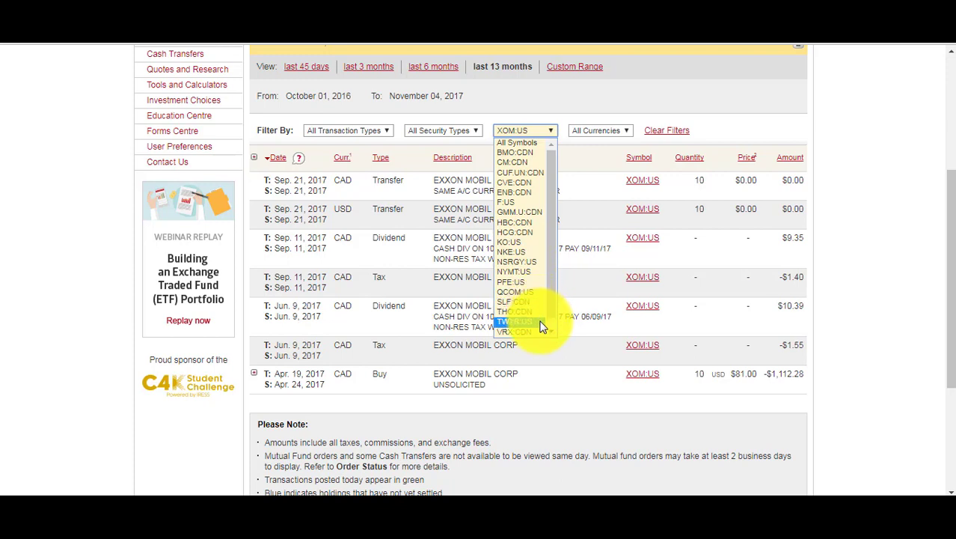
{"action": "scroll", "coordinate": [550, 329], "scroll_direction": "down", "scroll_amount": 1}
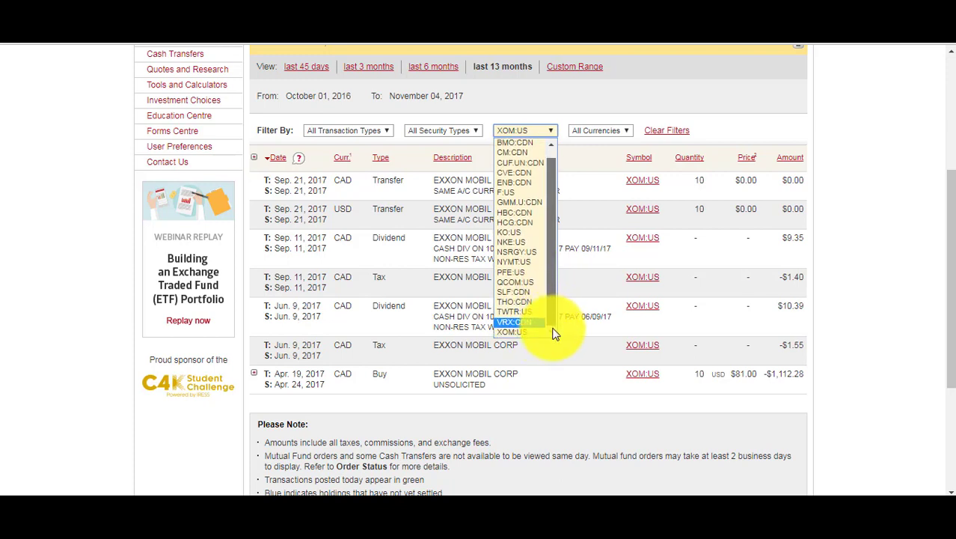
{"action": "left_click", "coordinate": [567, 432]}
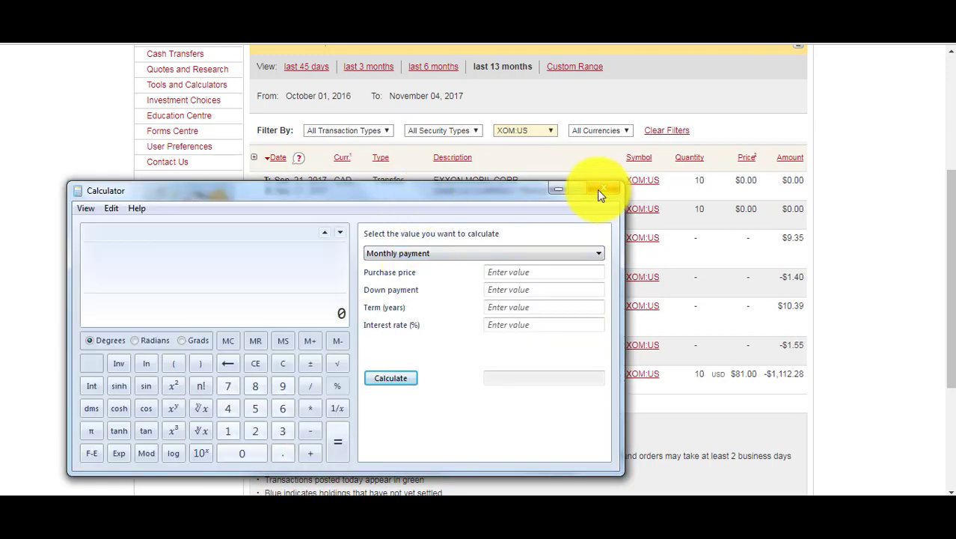
{"action": "left_click", "coordinate": [599, 190]}
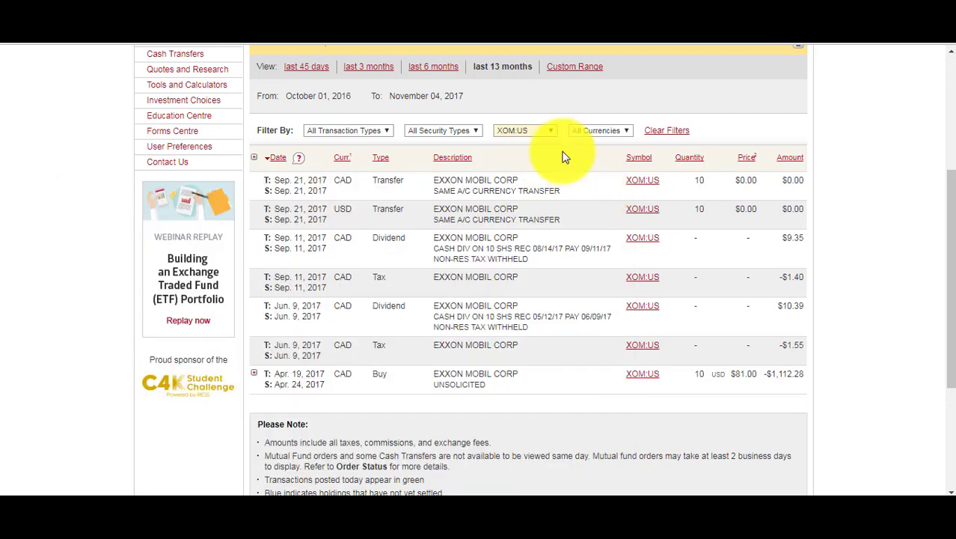
{"action": "left_click", "coordinate": [545, 131]}
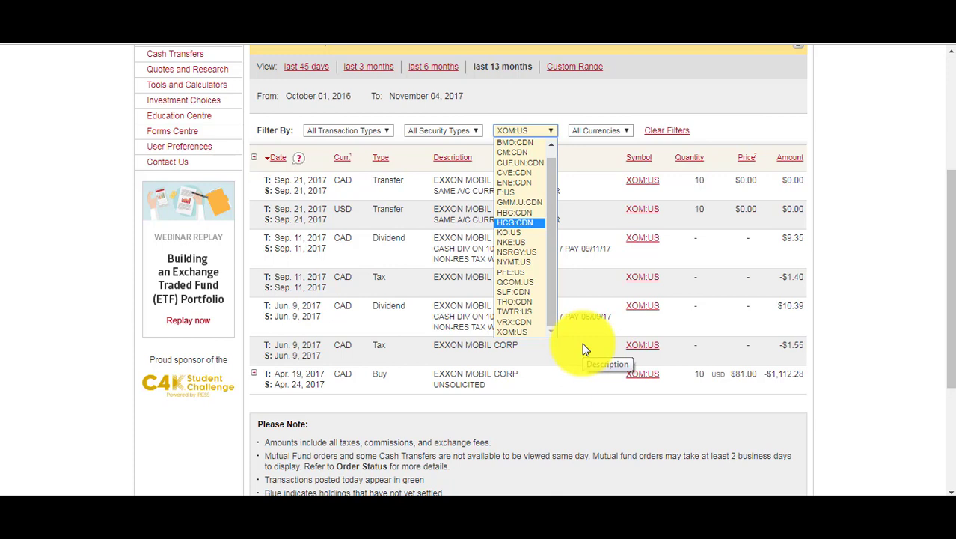
{"action": "left_click", "coordinate": [844, 293]}
Step: Check the sub-account choices in the transaction history, keeping Combined Transactions
{"action": "left_click_drag", "start_coordinate": [947, 261], "coordinate": [949, 190]}
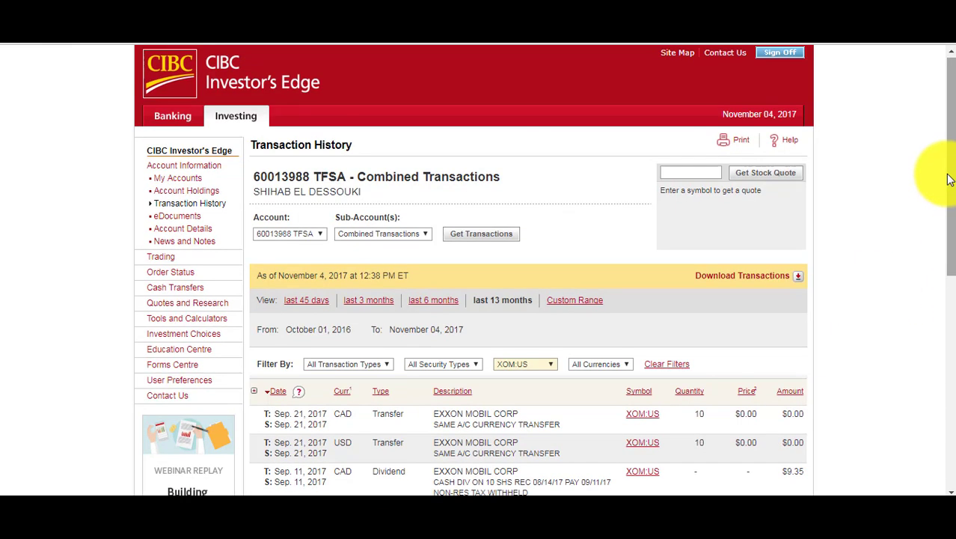
{"action": "scroll", "coordinate": [939, 208], "scroll_direction": "down", "scroll_amount": 1}
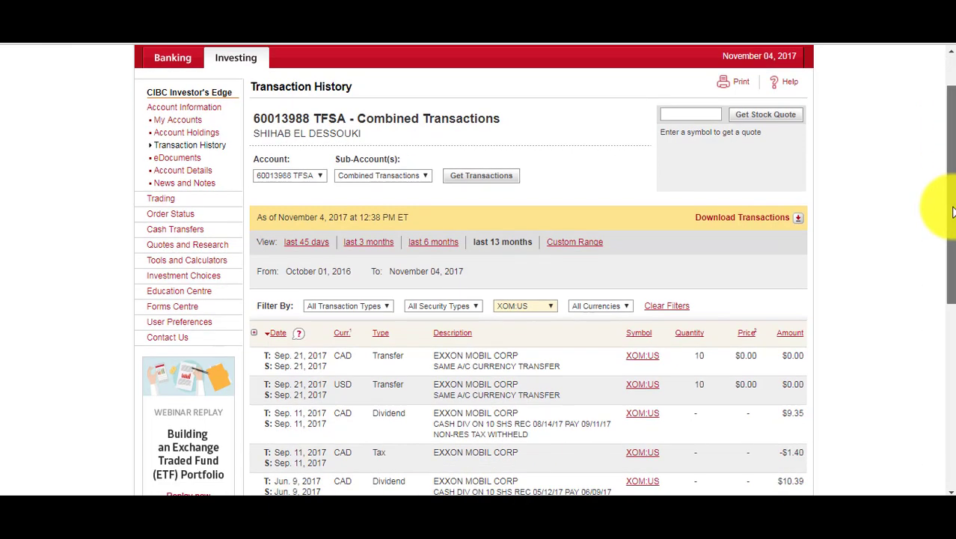
{"action": "scroll", "coordinate": [939, 207], "scroll_direction": "up", "scroll_amount": 2}
{"action": "left_click", "coordinate": [407, 236]}
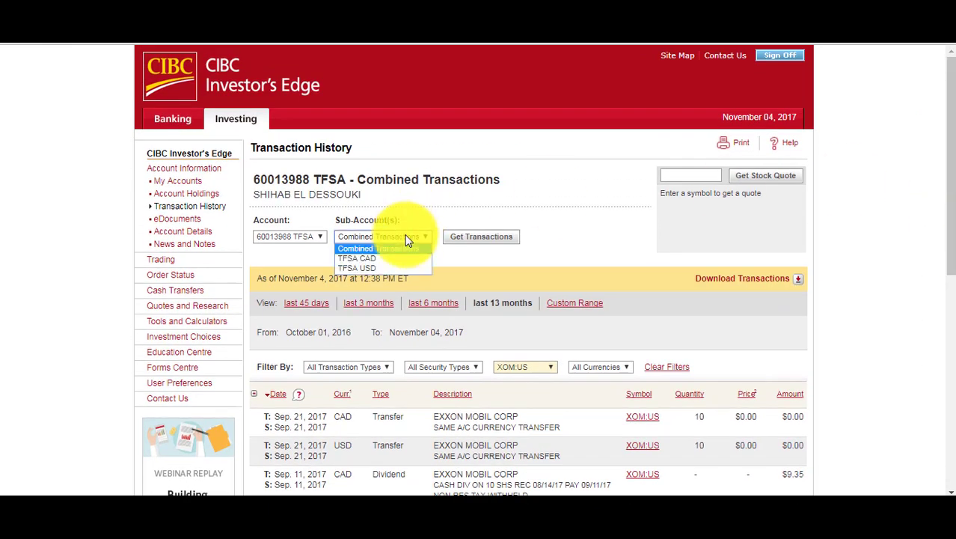
{"action": "left_click", "coordinate": [407, 238]}
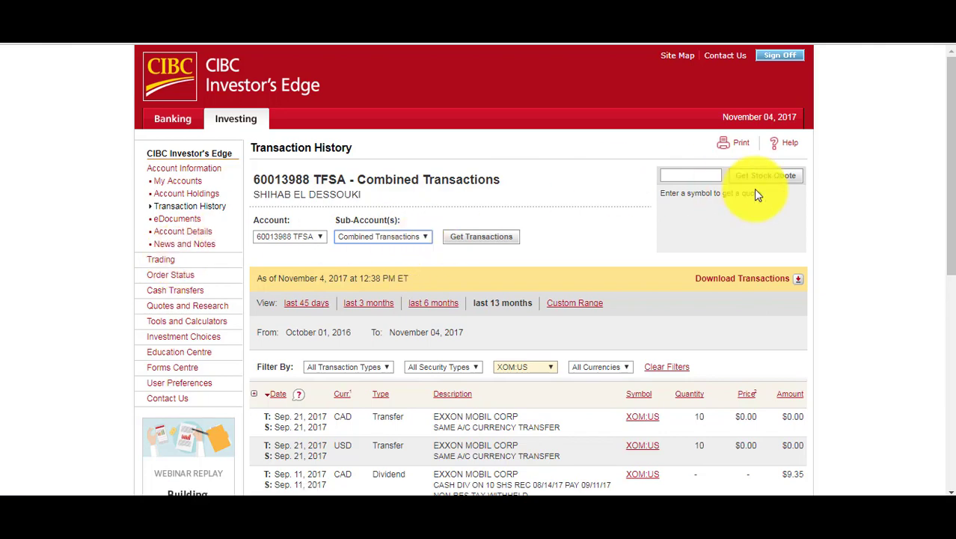
Step: Switch to Questrade and look over the TFSA positions, orders and three-month executions, including the available execution periods
{"action": "left_click_drag", "start_coordinate": [950, 170], "coordinate": [847, 84]}
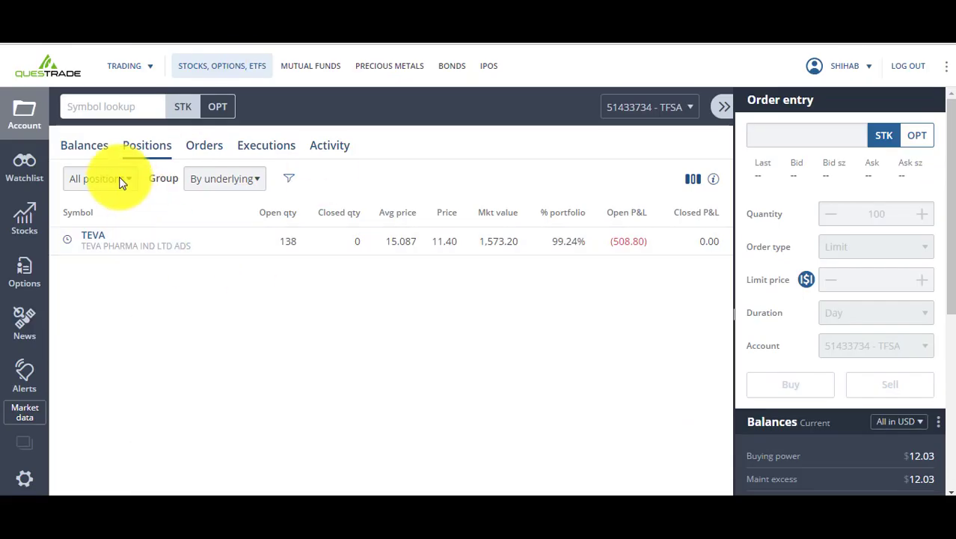
{"action": "left_click", "coordinate": [119, 177]}
{"action": "left_click", "coordinate": [118, 178]}
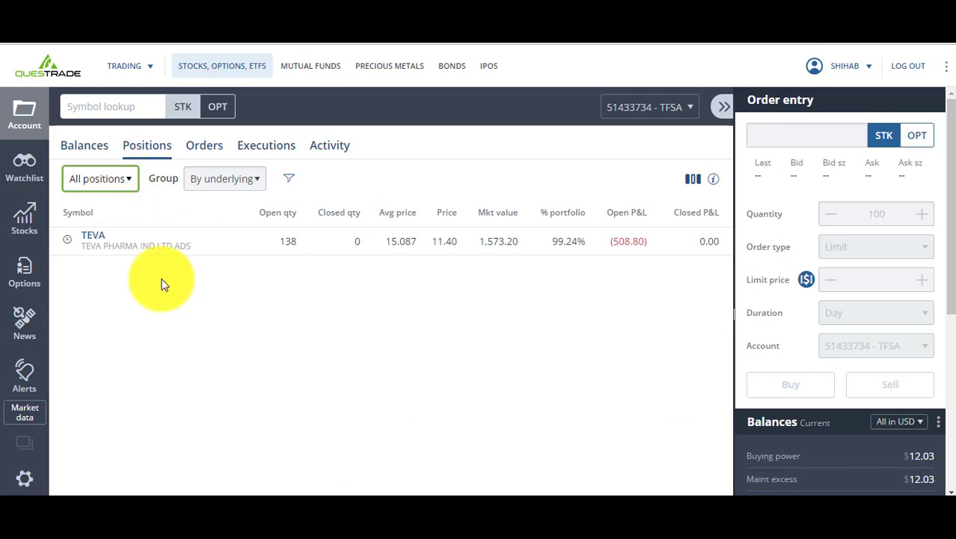
{"action": "left_click", "coordinate": [215, 147]}
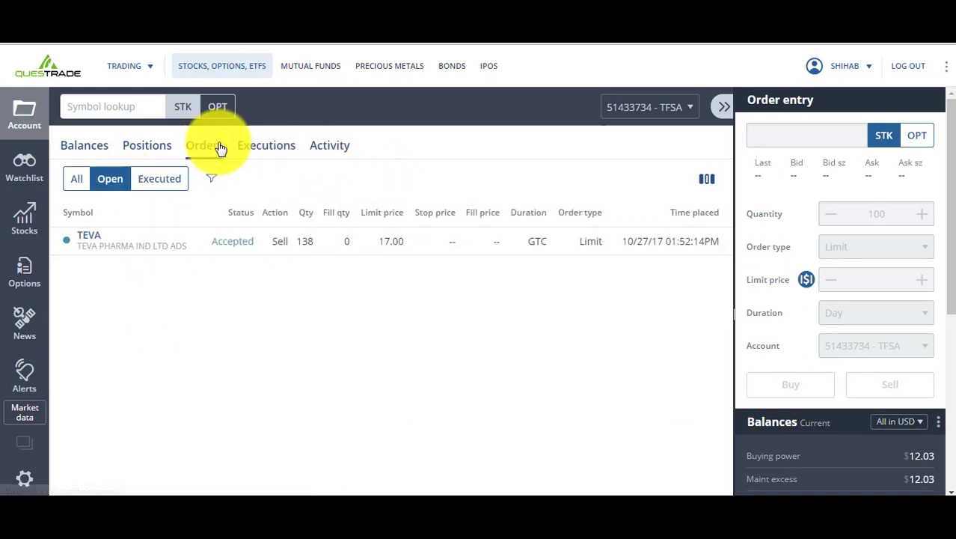
{"action": "left_click", "coordinate": [281, 150]}
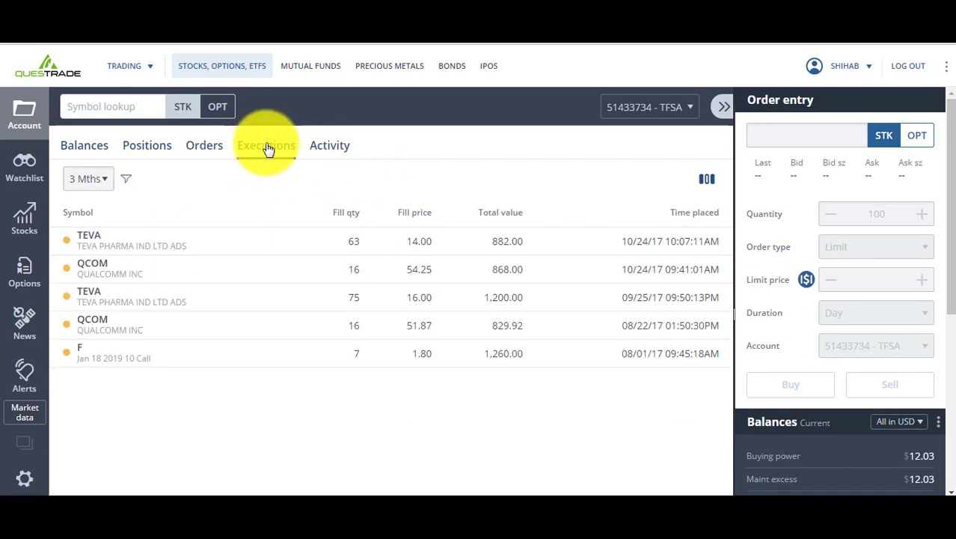
{"action": "left_click", "coordinate": [88, 187]}
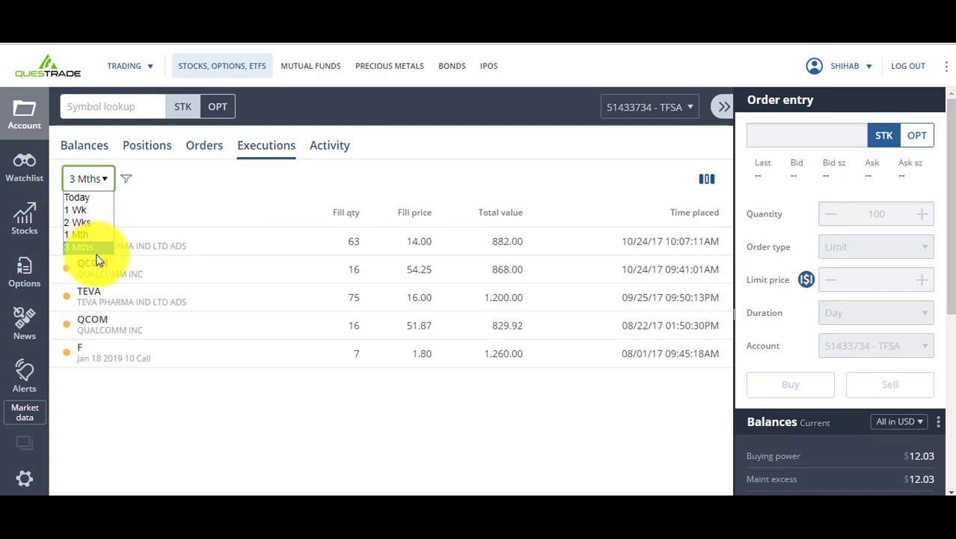
Step: Open Questrade's accounts area and sign off from CIBC Investor's Edge
{"action": "left_click", "coordinate": [125, 65]}
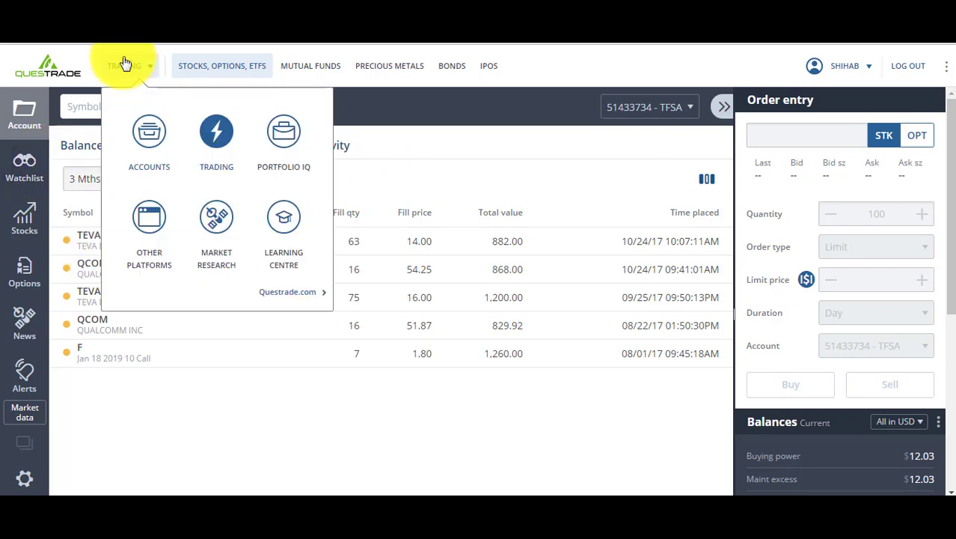
{"action": "left_click", "coordinate": [153, 140]}
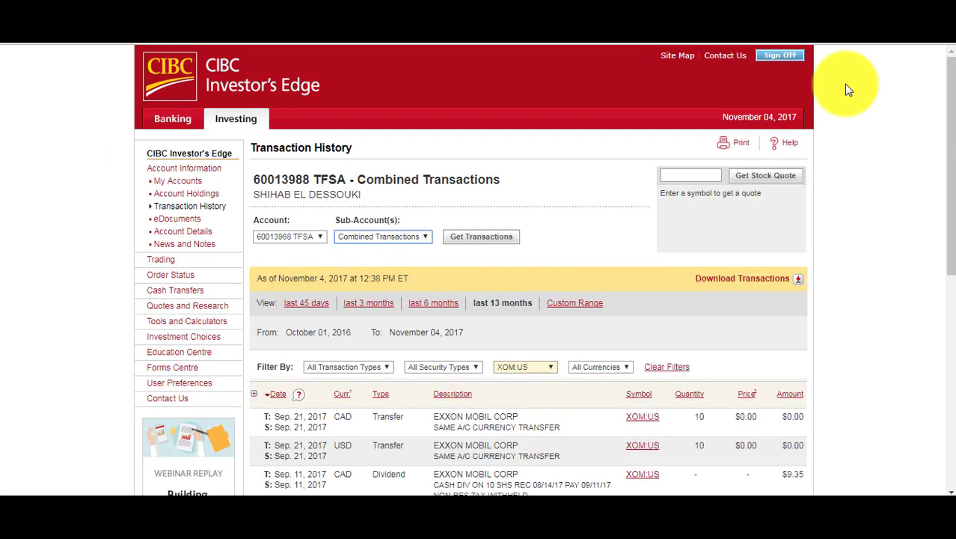
{"action": "left_click", "coordinate": [790, 57]}
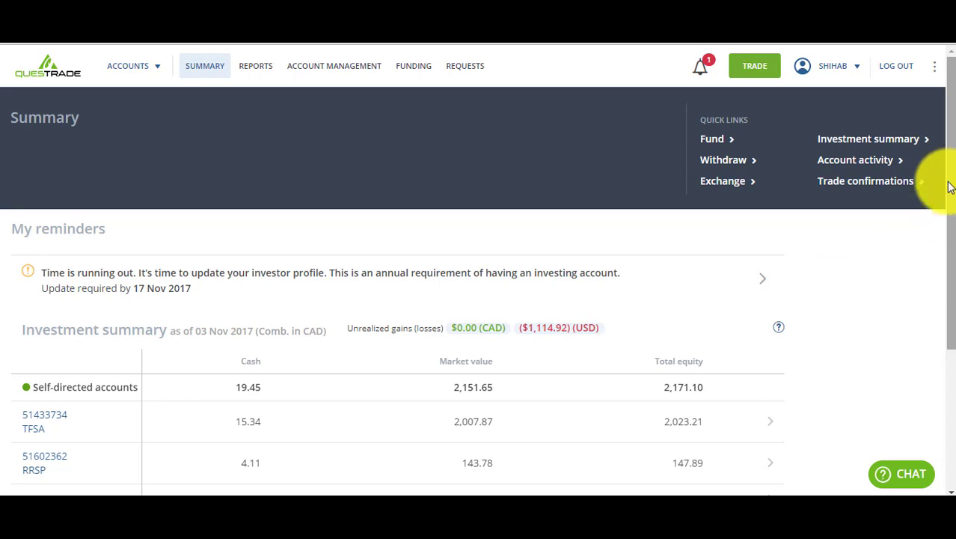
Step: From the Questrade summary, open the account activity report and review the TFSA account's transactions
{"action": "left_click_drag", "start_coordinate": [952, 180], "coordinate": [949, 271]}
{"action": "scroll", "coordinate": [948, 173], "scroll_direction": "up", "scroll_amount": 2}
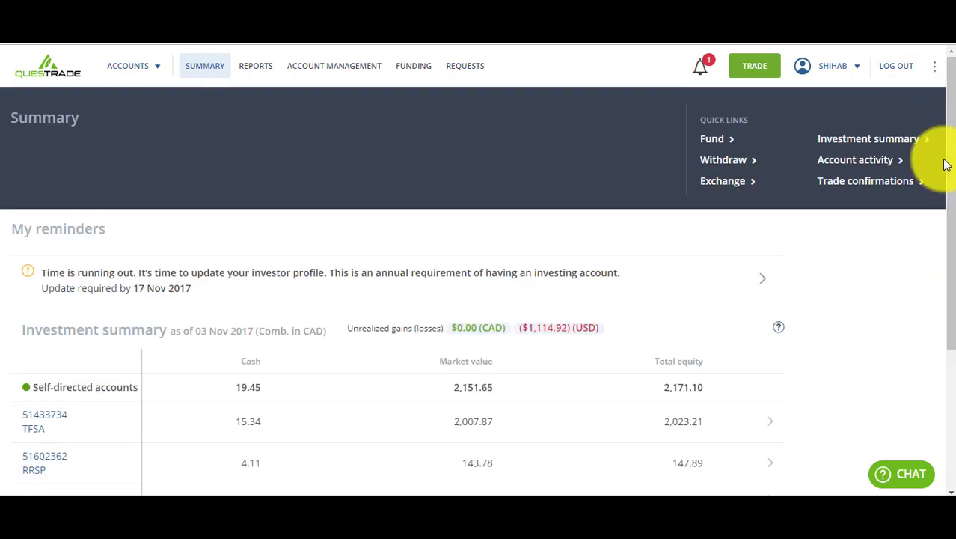
{"action": "left_click", "coordinate": [869, 161]}
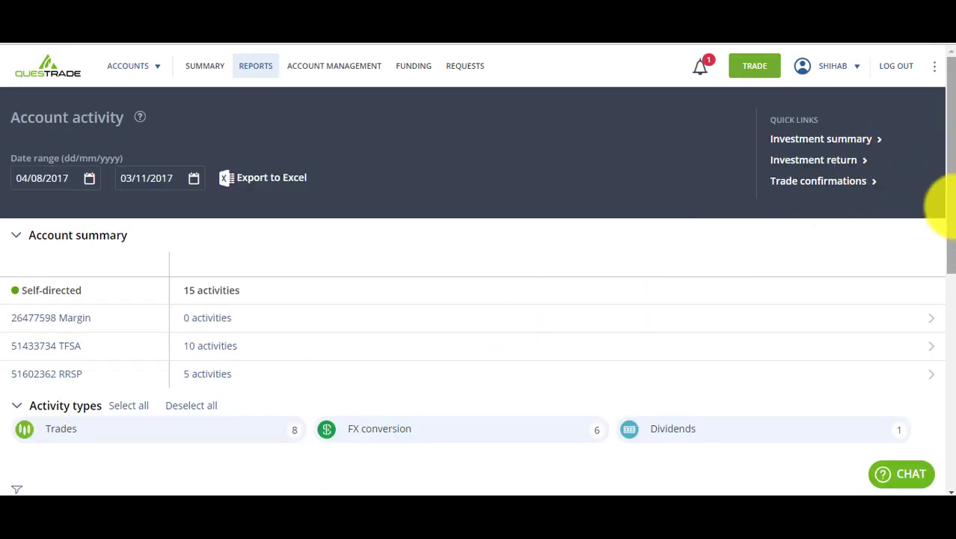
{"action": "scroll", "coordinate": [938, 277], "scroll_direction": "down", "scroll_amount": 3}
{"action": "scroll", "coordinate": [350, 263], "scroll_direction": "up", "scroll_amount": 1}
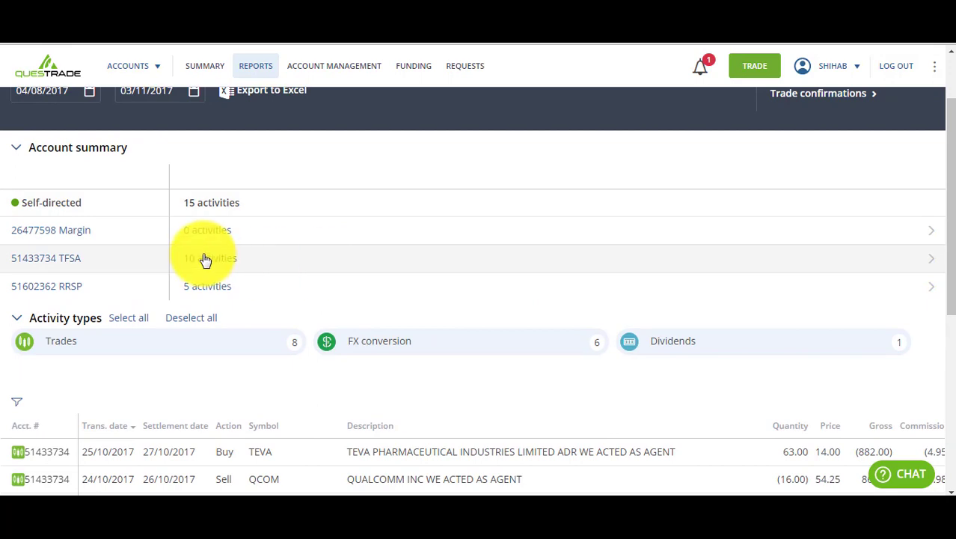
{"action": "left_click", "coordinate": [203, 257]}
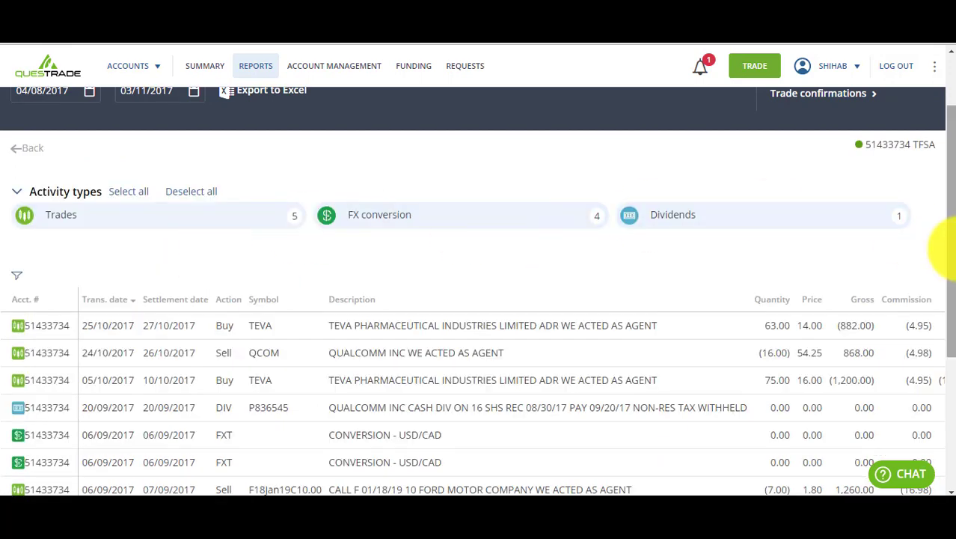
{"action": "left_click_drag", "start_coordinate": [950, 252], "coordinate": [949, 443]}
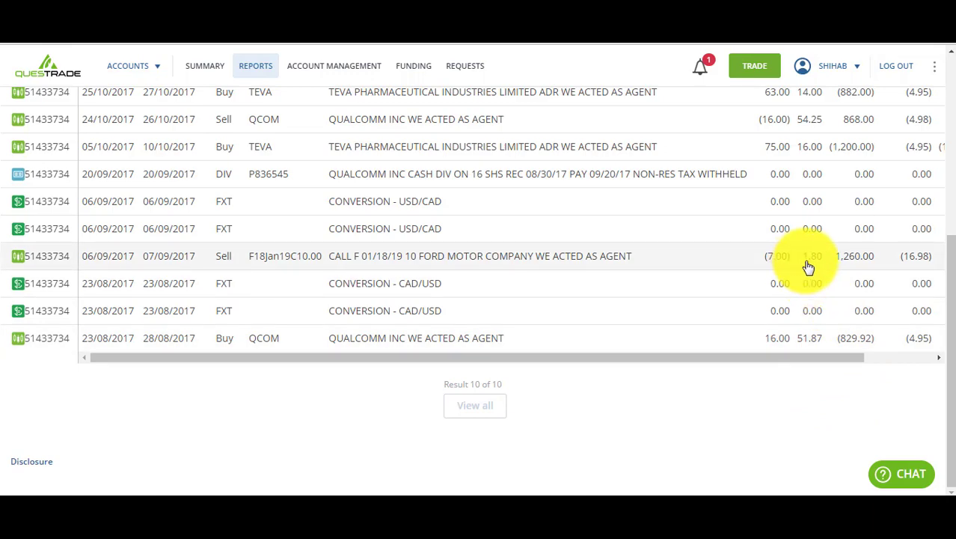
Step: Set the start date of the account activity range to 01/01/2017
{"action": "left_click_drag", "start_coordinate": [947, 295], "coordinate": [941, 112]}
{"action": "left_click", "coordinate": [52, 172]}
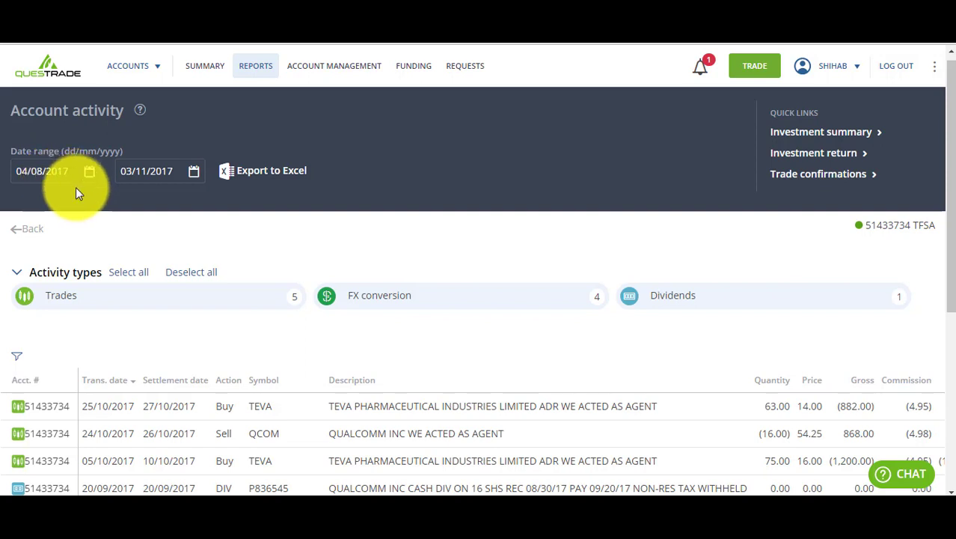
{"action": "left_click", "coordinate": [67, 171]}
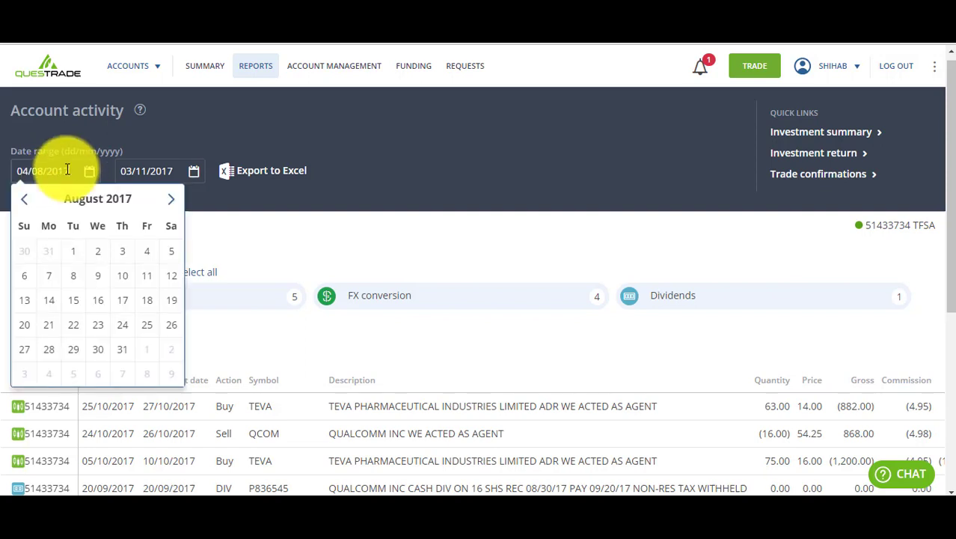
{"action": "left_click", "coordinate": [29, 200]}
{"action": "left_click", "coordinate": [29, 201]}
{"action": "left_click", "coordinate": [28, 201]}
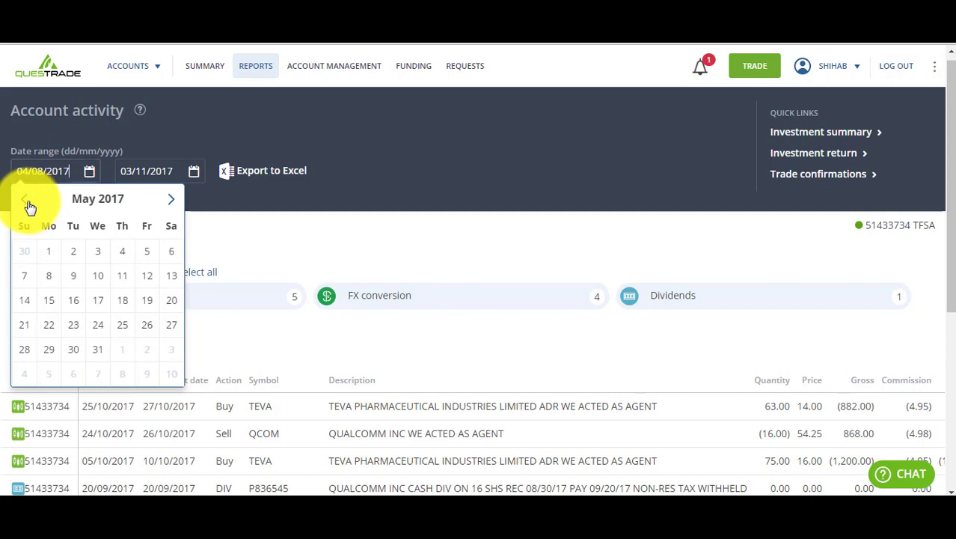
{"action": "left_click", "coordinate": [29, 200]}
{"action": "left_click", "coordinate": [29, 200]}
{"action": "left_click", "coordinate": [28, 202]}
{"action": "left_click", "coordinate": [28, 202]}
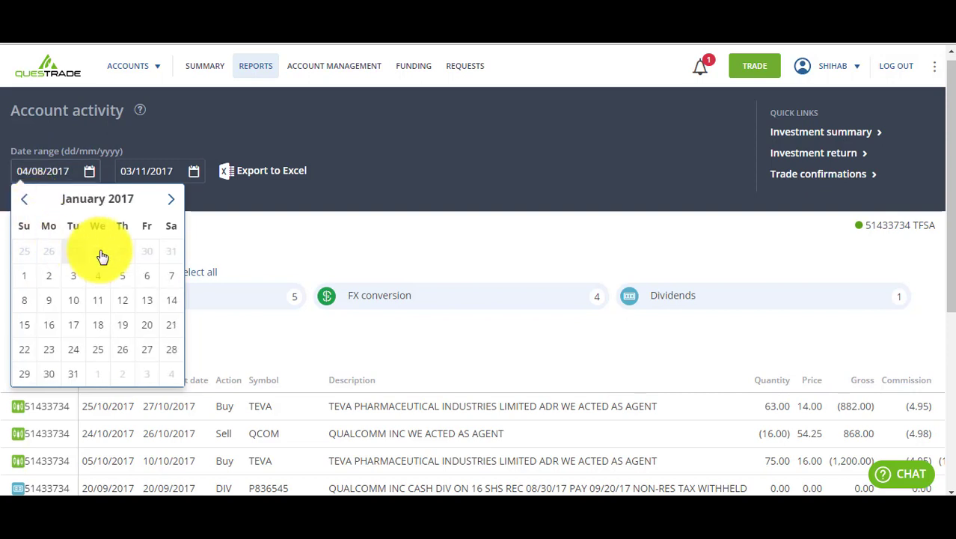
{"action": "left_click", "coordinate": [33, 279]}
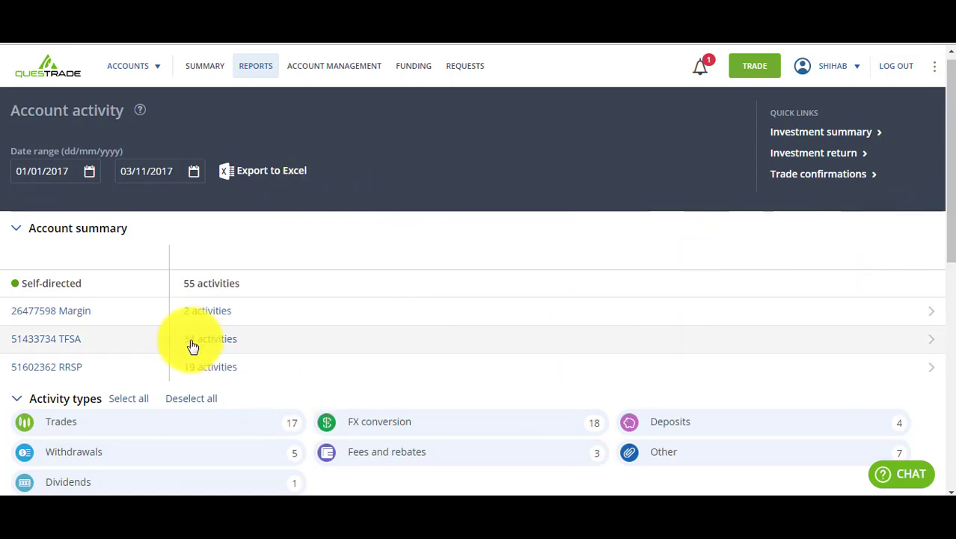
Step: Open the TFSA account's activities, view all results and examine the earliest Ford call option trades and their net amounts
{"action": "left_click", "coordinate": [217, 348]}
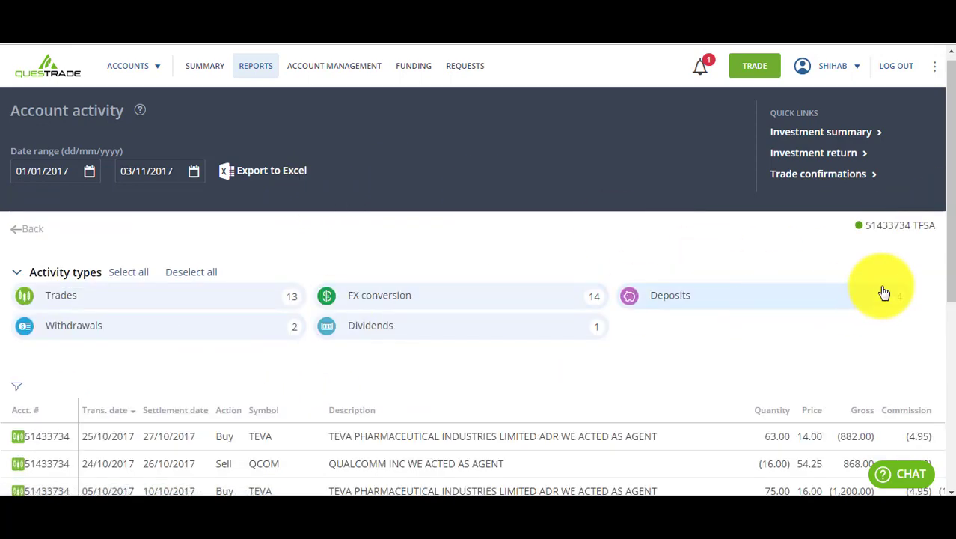
{"action": "left_click_drag", "start_coordinate": [951, 204], "coordinate": [951, 419]}
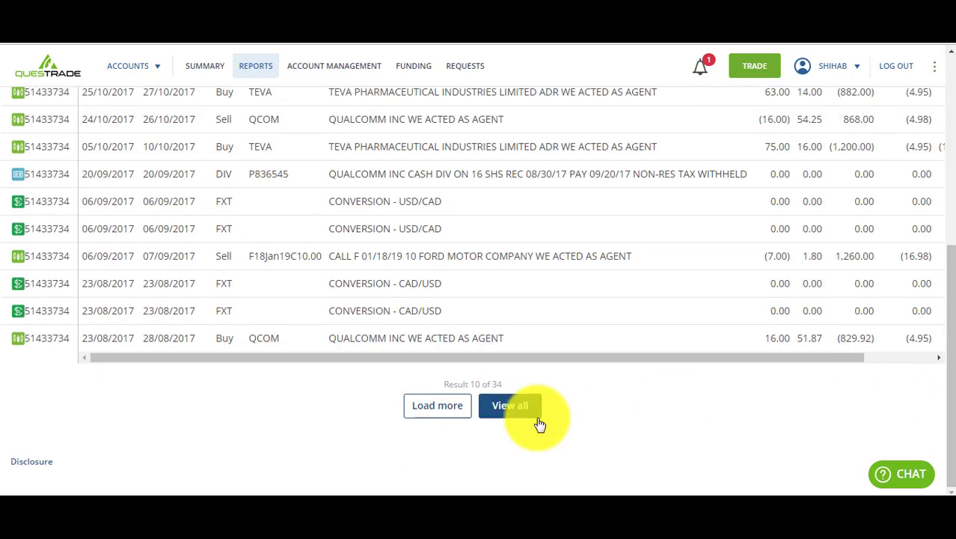
{"action": "left_click", "coordinate": [510, 419]}
{"action": "left_click_drag", "start_coordinate": [950, 283], "coordinate": [948, 419]}
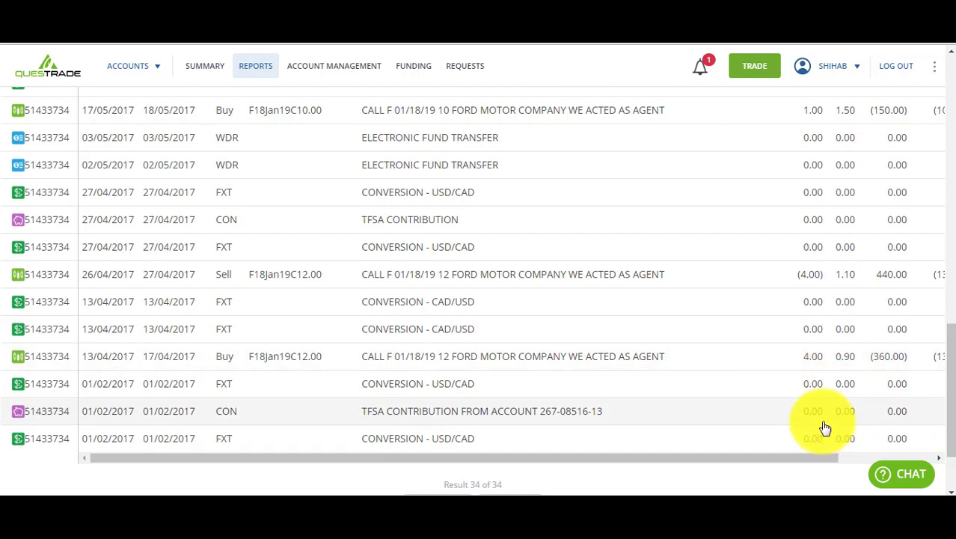
{"action": "left_click_drag", "start_coordinate": [794, 456], "coordinate": [924, 442]}
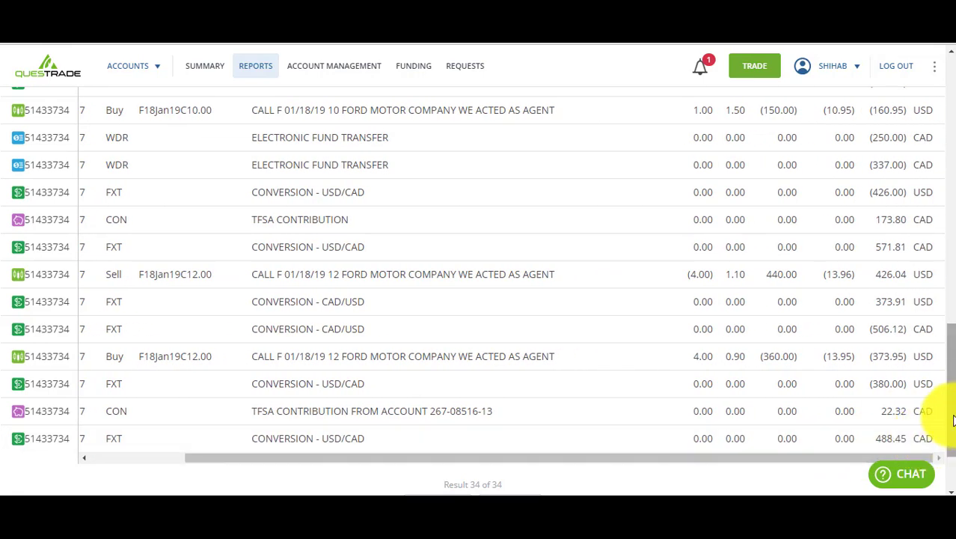
{"action": "mouse_move", "coordinate": [954, 421]}
{"action": "left_mouse_down"}
{"action": "mouse_move", "coordinate": [954, 217]}
{"action": "mouse_move", "coordinate": [951, 419]}
{"action": "left_mouse_up"}
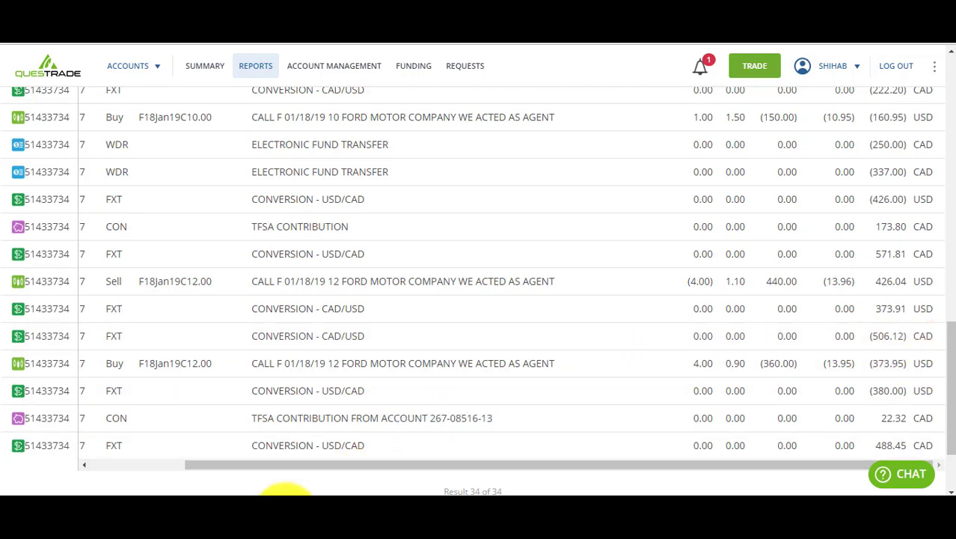
Step: Calculate the Ford $12 call's sell-to-buy ratio in Calculator as 110 / 90, and close Calculator
{"action": "left_click", "coordinate": [286, 495]}
{"action": "type", "text": "110 "}
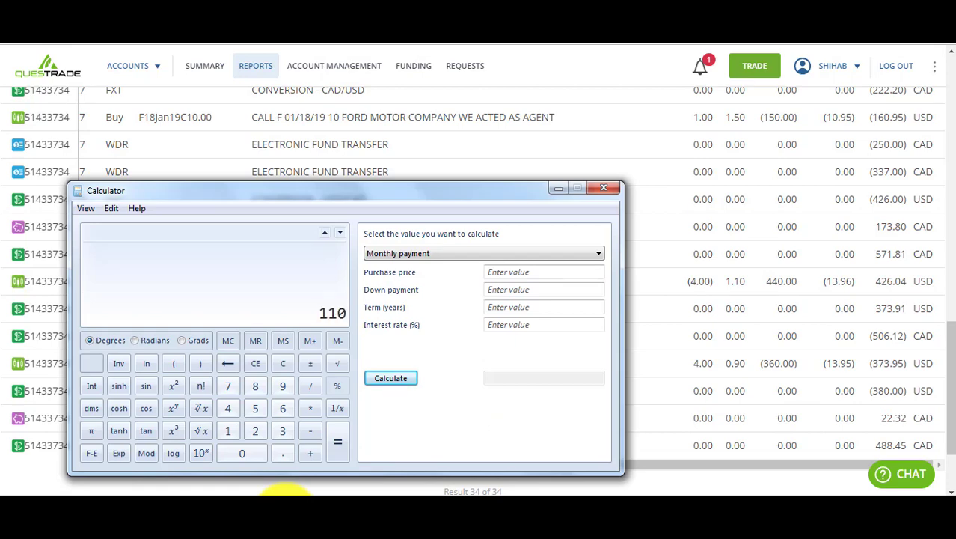
{"action": "type", "text": "/ 90"}
{"action": "key", "text": "Return"}
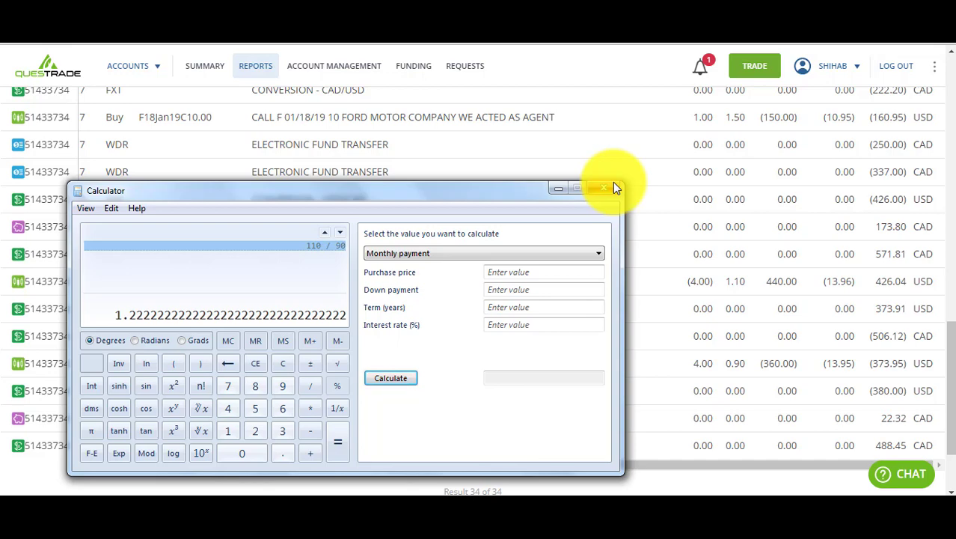
{"action": "left_click", "coordinate": [613, 185]}
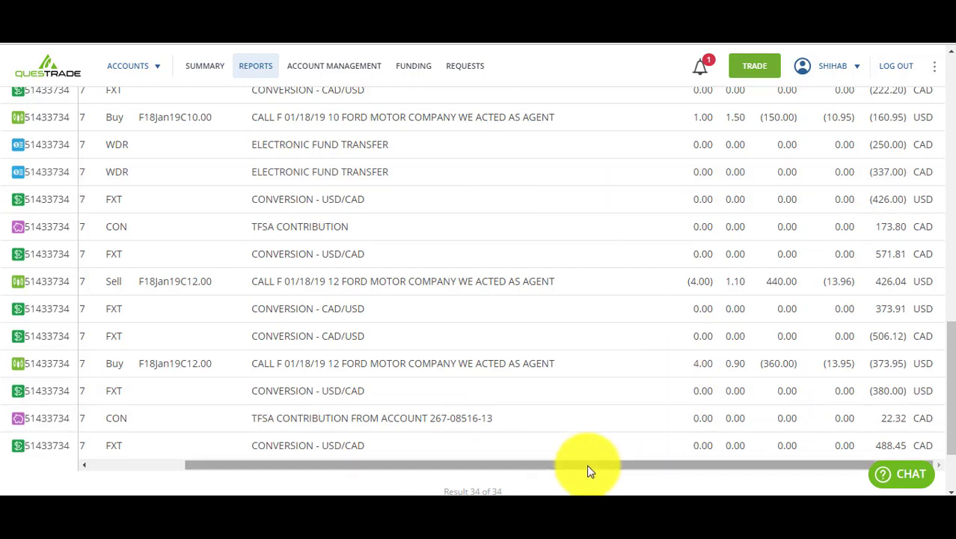
Step: Filter the TFSA activity list to trades only, excluding withdrawals, dividends, FX conversions and deposits, and view all results
{"action": "left_click_drag", "start_coordinate": [589, 470], "coordinate": [459, 483]}
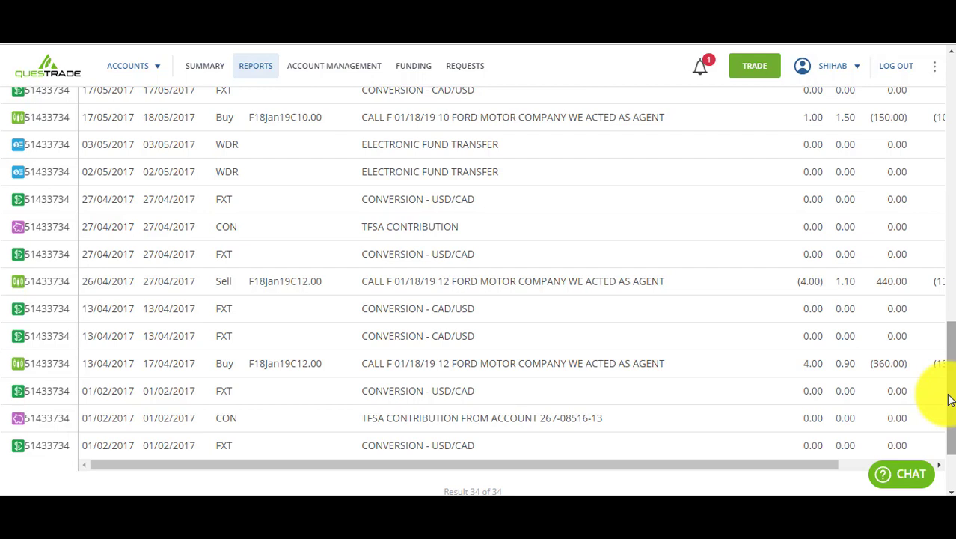
{"action": "left_click_drag", "start_coordinate": [949, 399], "coordinate": [939, 325]}
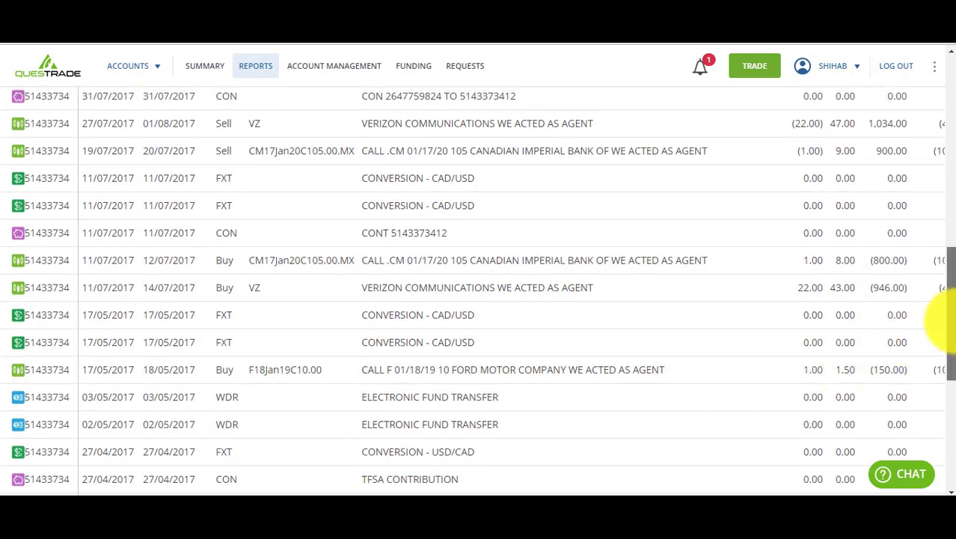
{"action": "left_click_drag", "start_coordinate": [941, 321], "coordinate": [939, 138]}
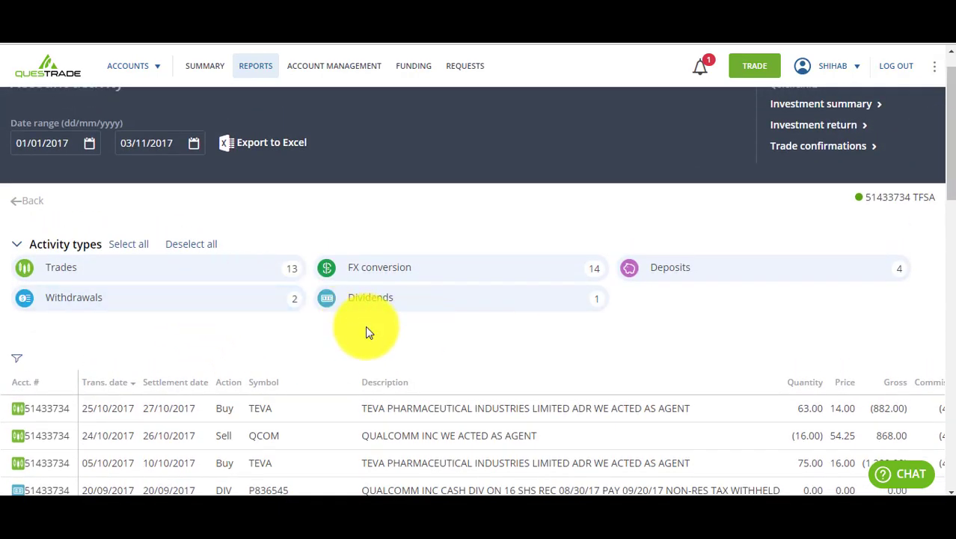
{"action": "left_click", "coordinate": [403, 308]}
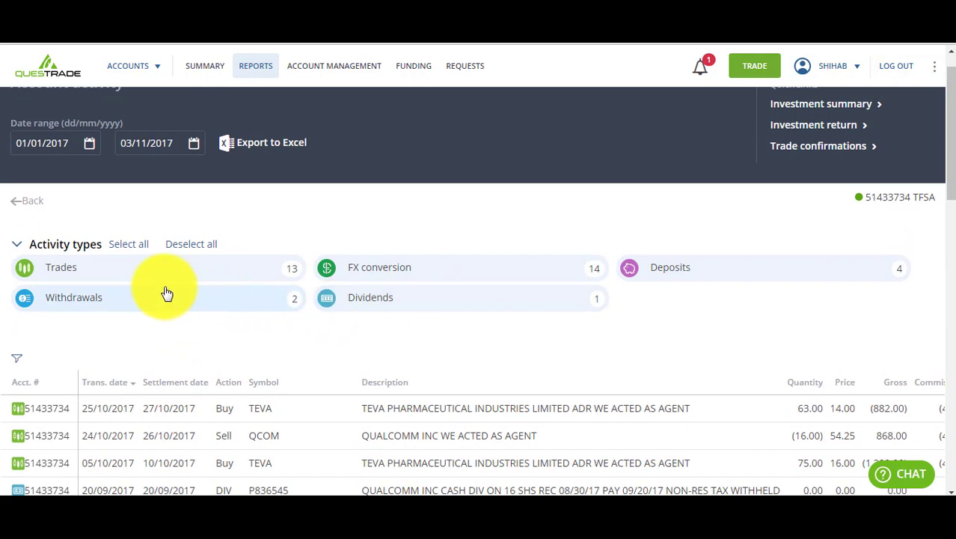
{"action": "left_click", "coordinate": [137, 281]}
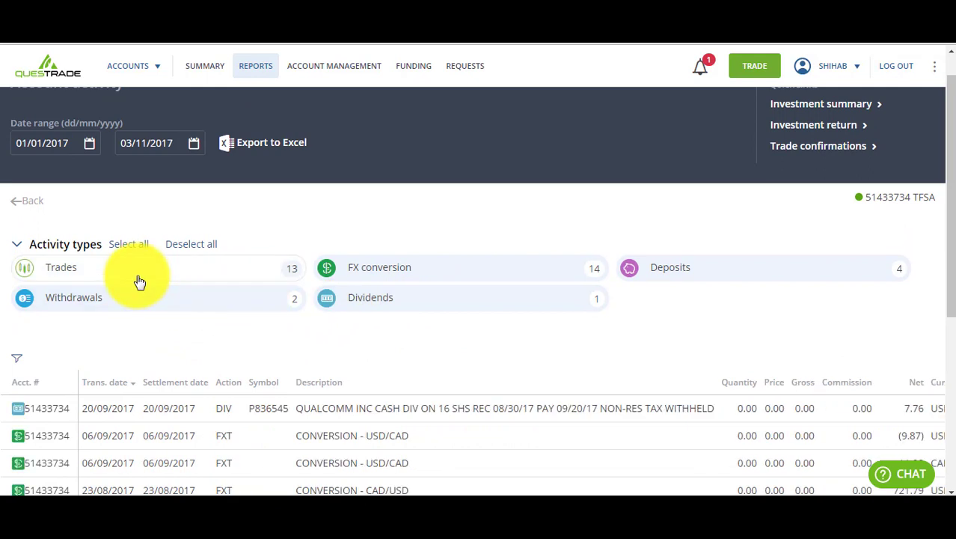
{"action": "left_click", "coordinate": [138, 280]}
{"action": "left_click", "coordinate": [154, 298]}
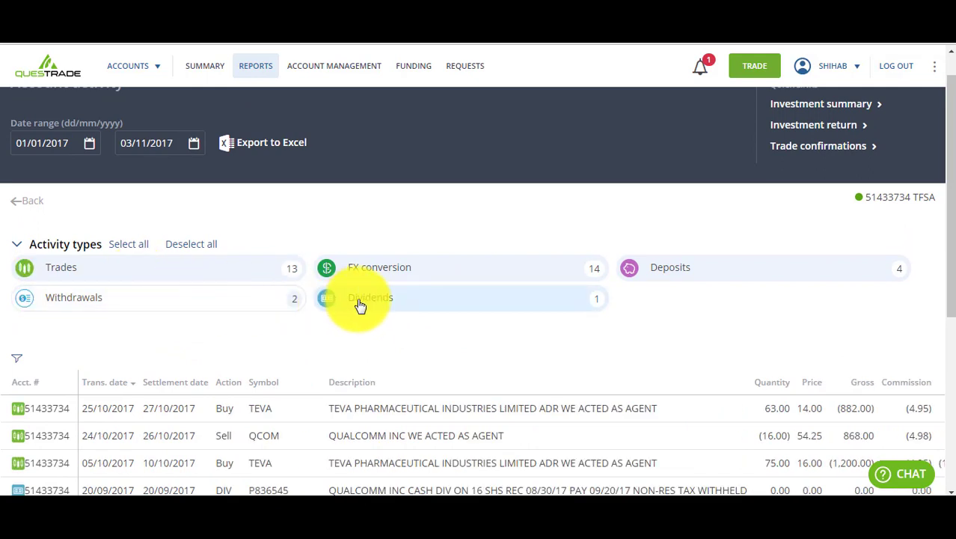
{"action": "left_click", "coordinate": [357, 301]}
{"action": "left_click", "coordinate": [406, 272]}
{"action": "left_click", "coordinate": [703, 274]}
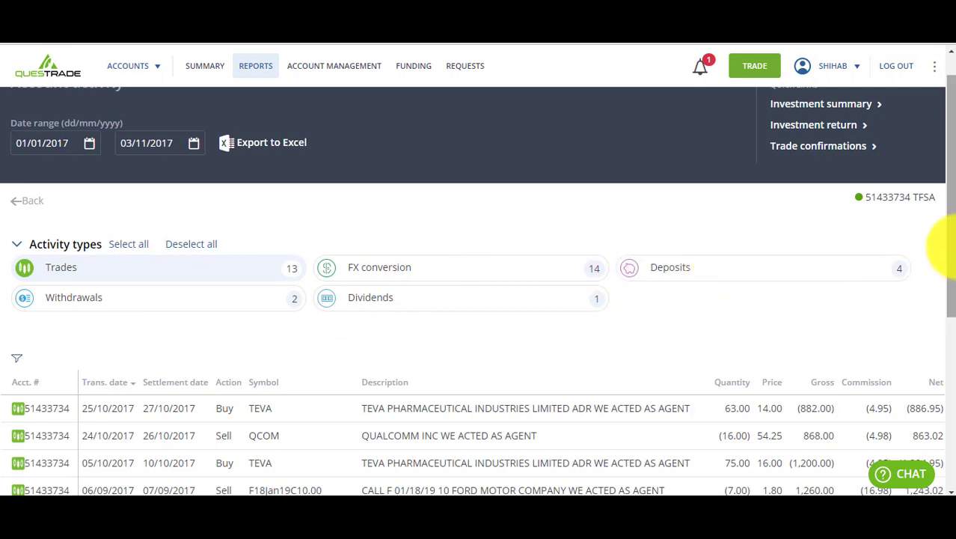
{"action": "left_click_drag", "start_coordinate": [949, 171], "coordinate": [949, 366]}
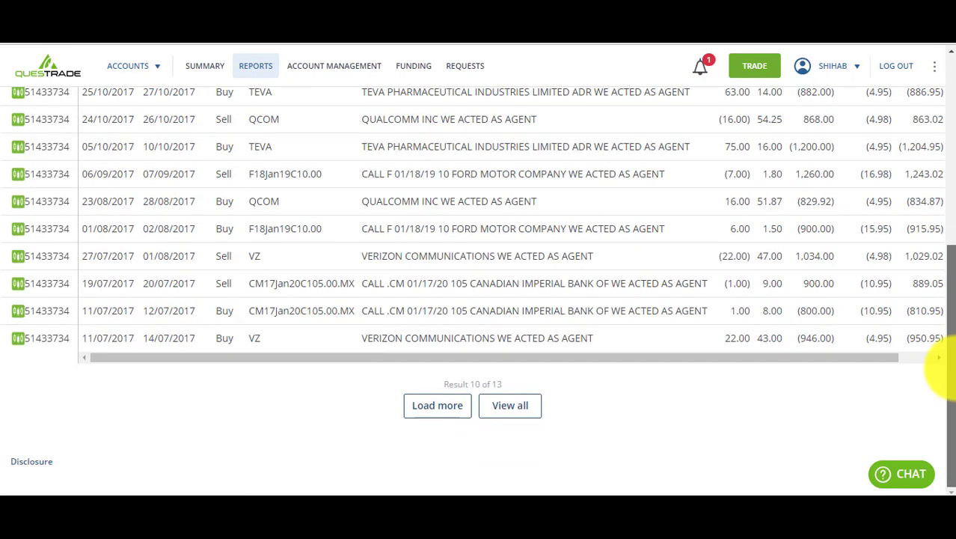
{"action": "left_click", "coordinate": [511, 408]}
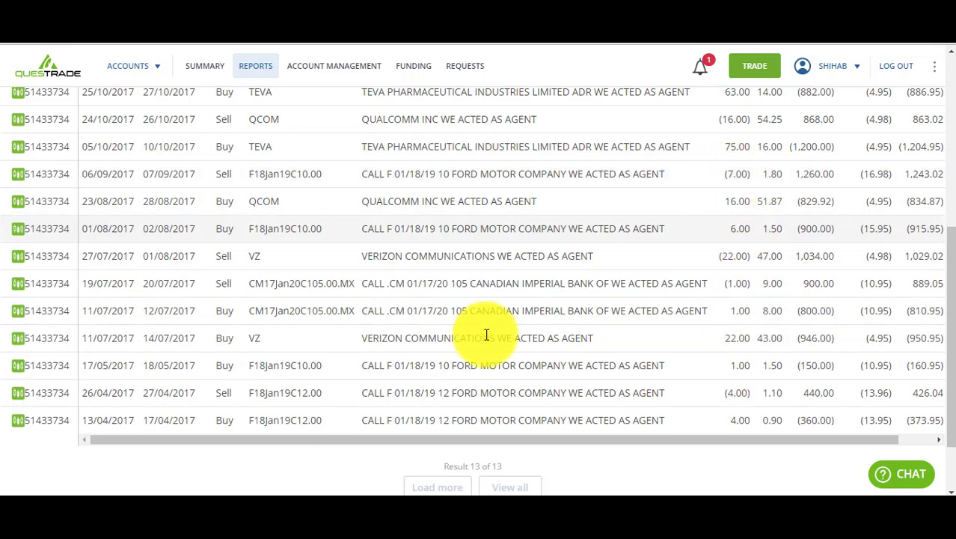
Step: Calculate the Ford $10 call's sell-to-buy ratio in Calculator as 180 / 150, and close Calculator
{"action": "left_click", "coordinate": [275, 508]}
{"action": "type", "text": "18"}
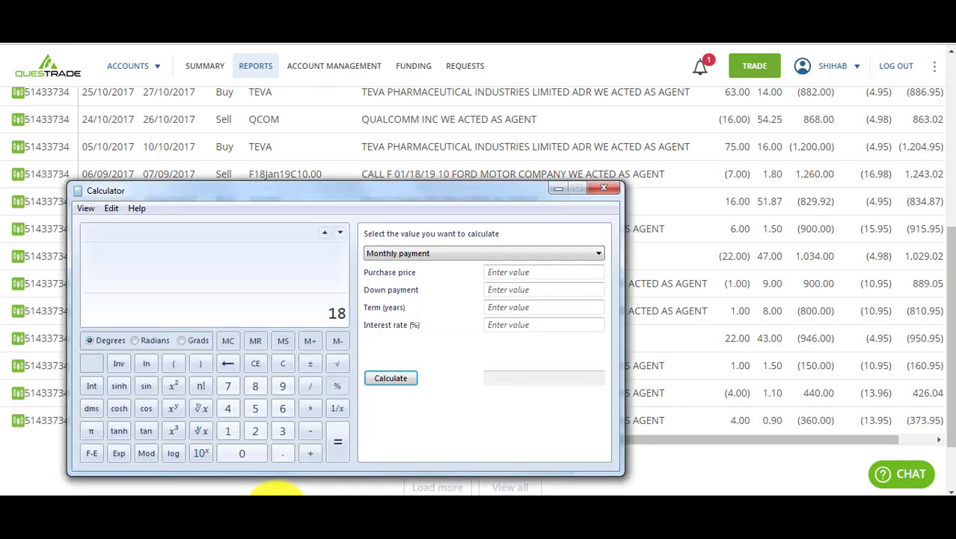
{"action": "type", "text": "0"}
{"action": "key", "text": "slash"}
{"action": "type", "text": "150"}
{"action": "key", "text": "Return"}
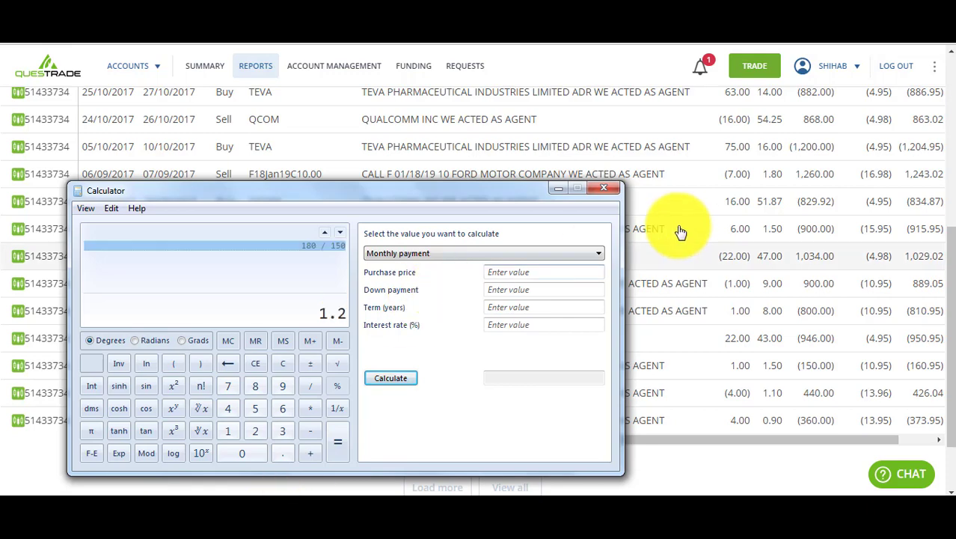
{"action": "left_click", "coordinate": [614, 192]}
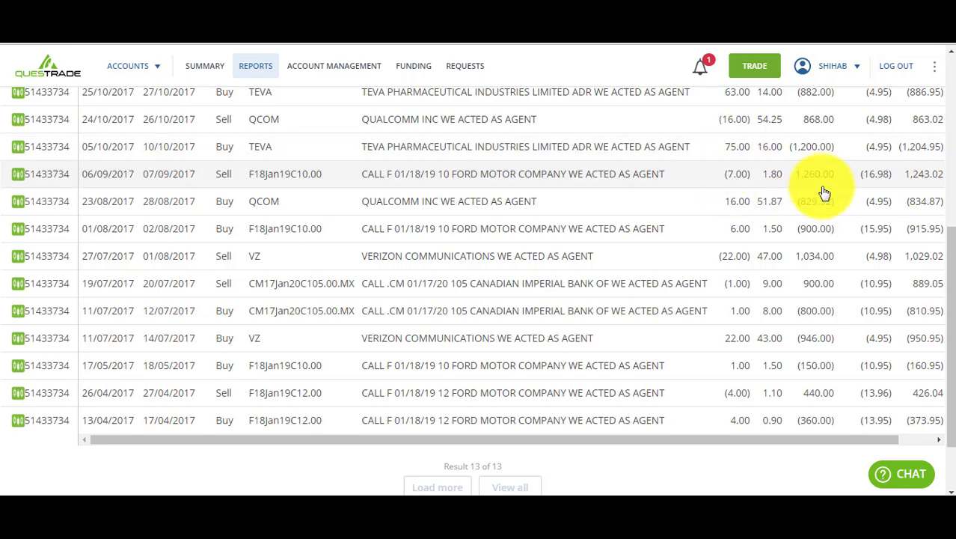
Step: Calculate the Verizon shares' sell-to-buy ratio in Calculator as 47 / 43, and close Calculator
{"action": "scroll", "coordinate": [941, 296], "scroll_direction": "down", "scroll_amount": 1}
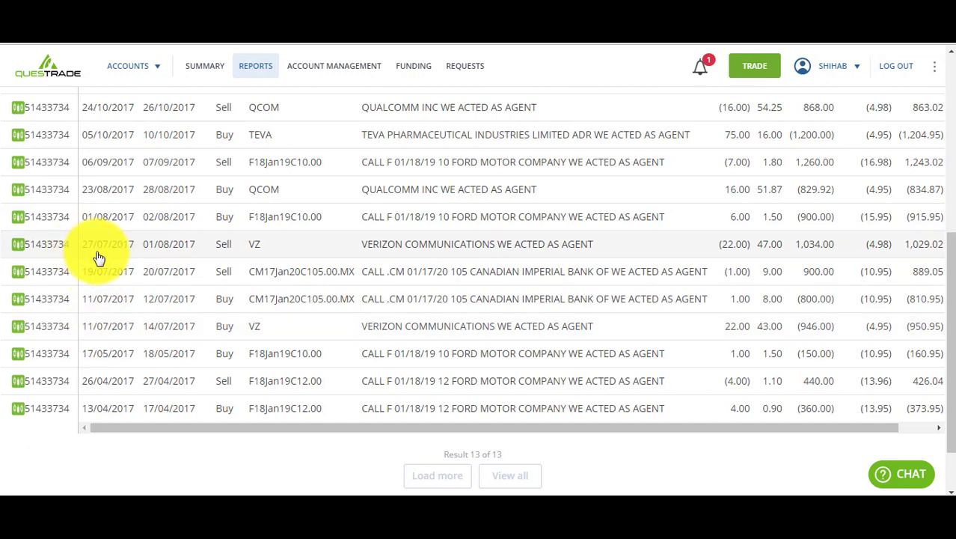
{"action": "left_click", "coordinate": [283, 499]}
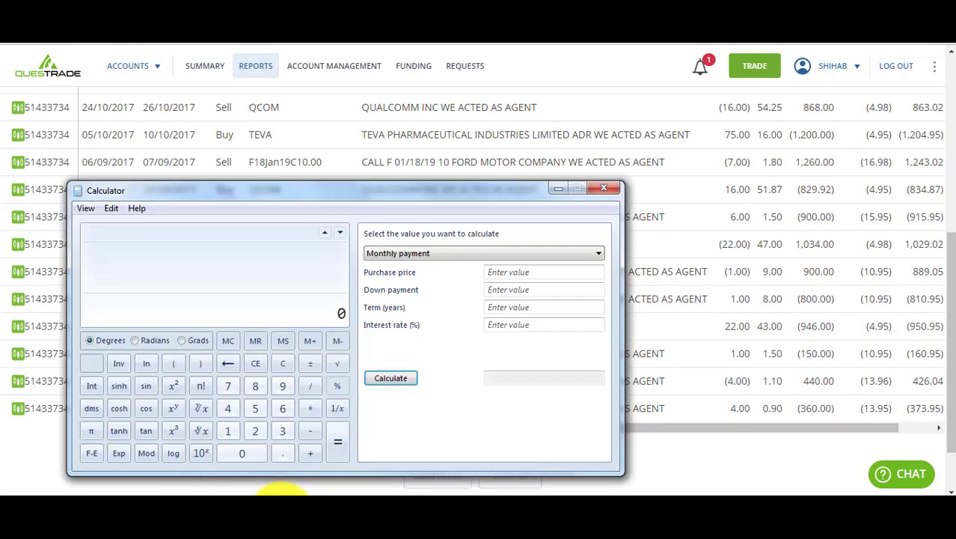
{"action": "type", "text": "47"}
{"action": "key", "text": "slash"}
{"action": "type", "text": "43"}
{"action": "key", "text": "Return"}
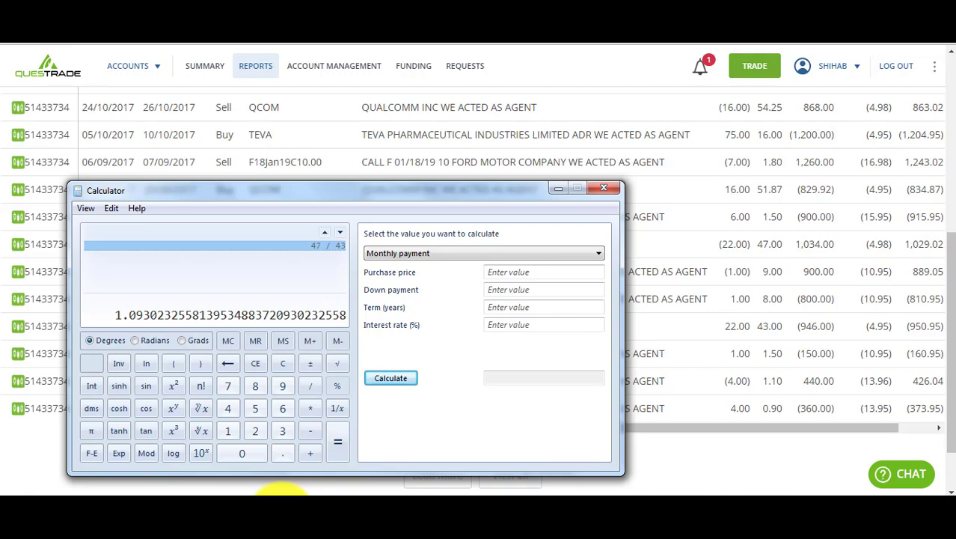
{"action": "left_click", "coordinate": [602, 187]}
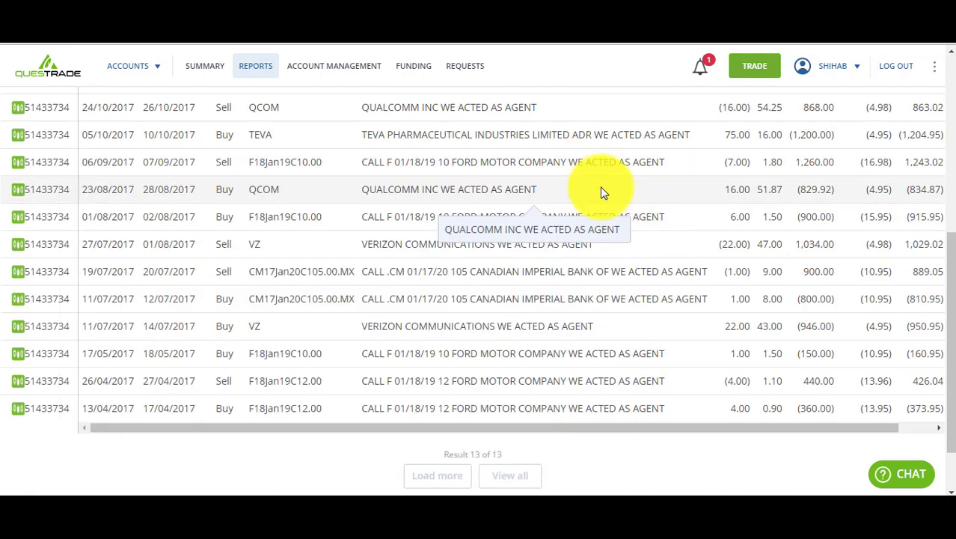
Step: Examine the remaining trades, including Qualcomm and Teva, and switch the activity filter from trades to dividends only
{"action": "left_click_drag", "start_coordinate": [950, 404], "coordinate": [950, 314]}
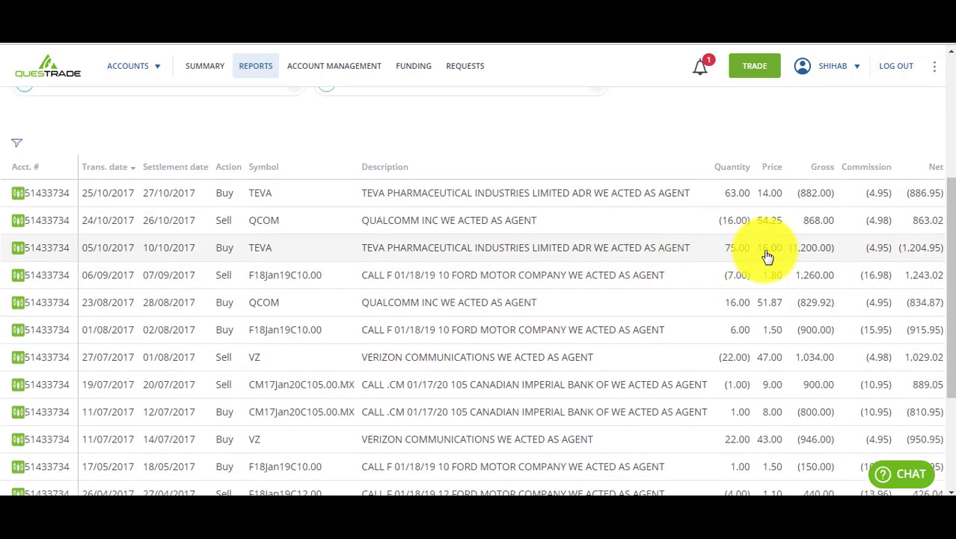
{"action": "scroll", "coordinate": [778, 288], "scroll_direction": "up", "scroll_amount": 1}
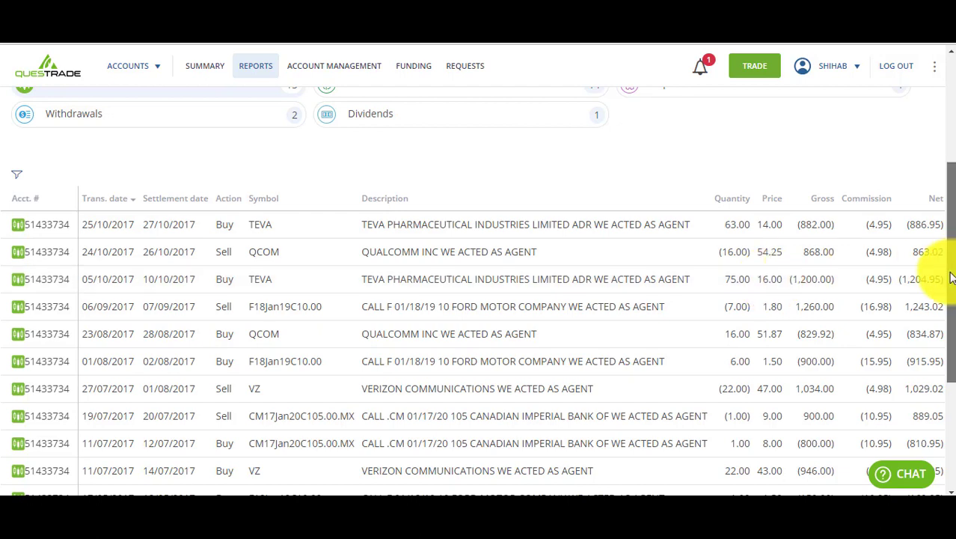
{"action": "left_click_drag", "start_coordinate": [950, 277], "coordinate": [946, 352]}
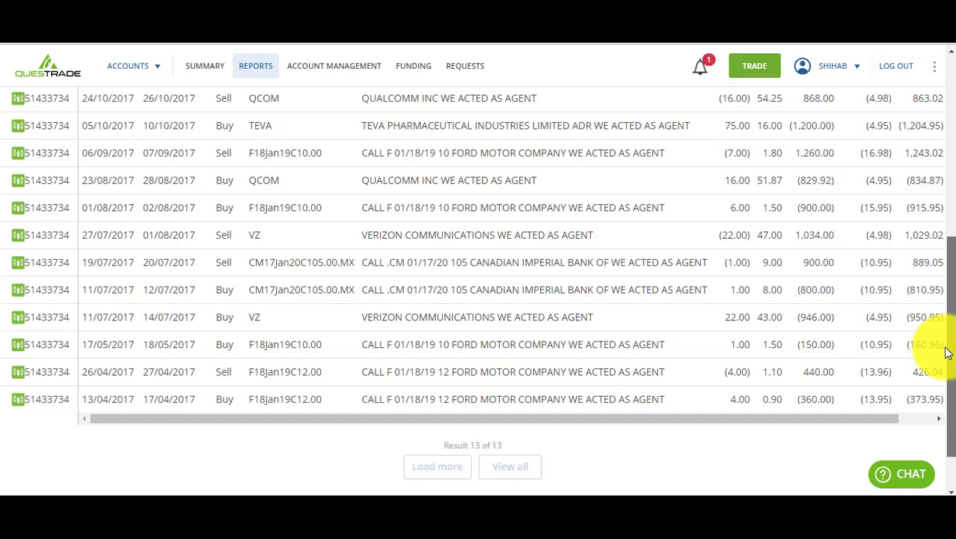
{"action": "left_click_drag", "start_coordinate": [946, 351], "coordinate": [928, 181]}
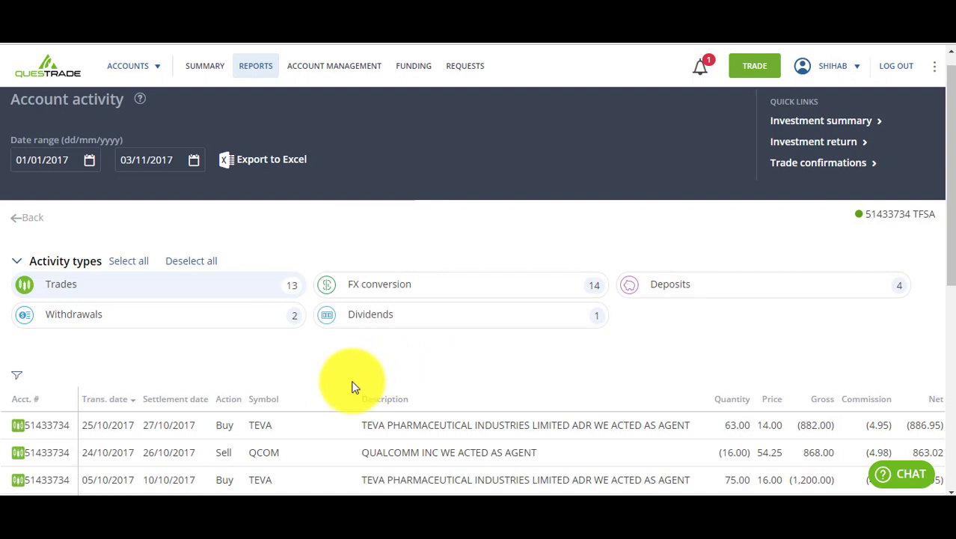
{"action": "left_click", "coordinate": [252, 294]}
{"action": "left_click", "coordinate": [472, 327]}
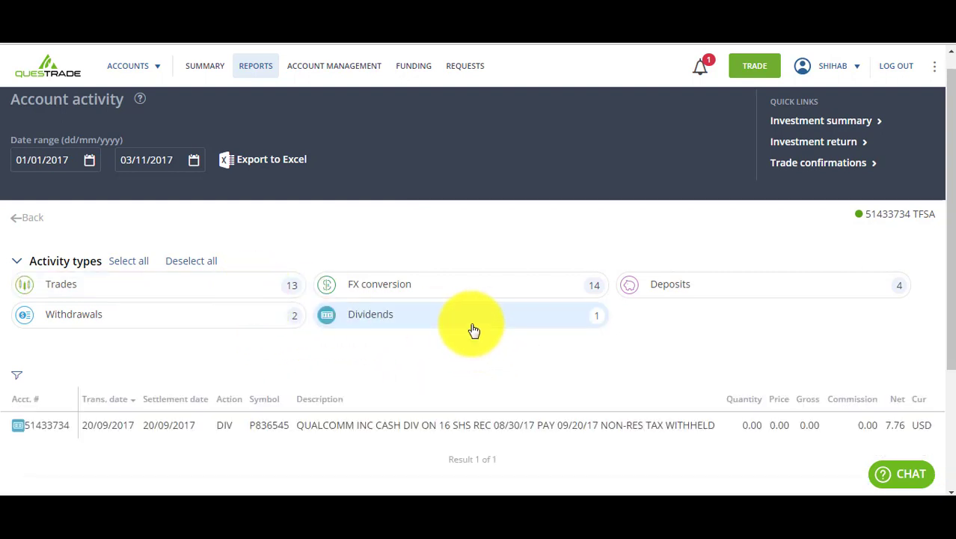
{"action": "left_click_drag", "start_coordinate": [948, 226], "coordinate": [945, 277]}
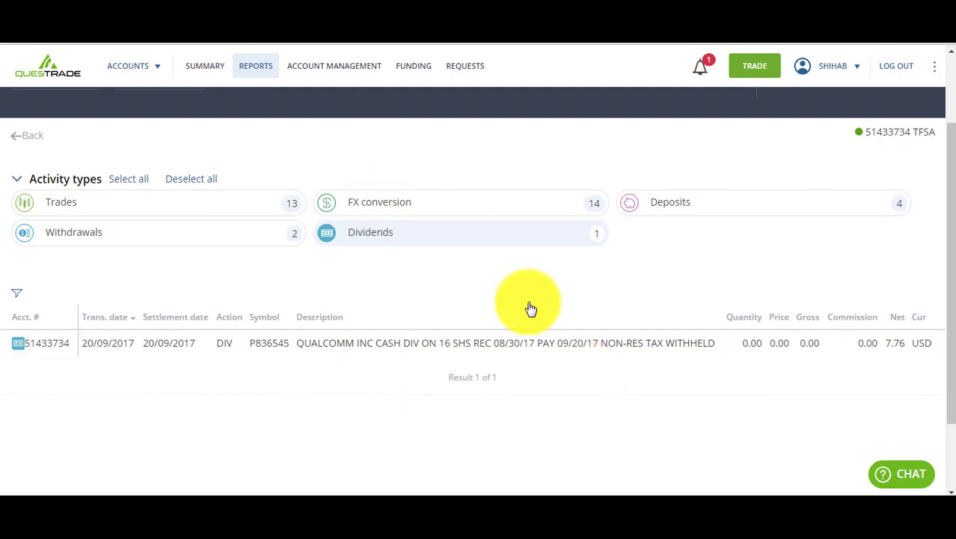
Step: Switch the activity filter to deposits only, examine the TFSA contributions, and clear the deposits filter
{"action": "left_click", "coordinate": [560, 245]}
{"action": "left_click", "coordinate": [701, 218]}
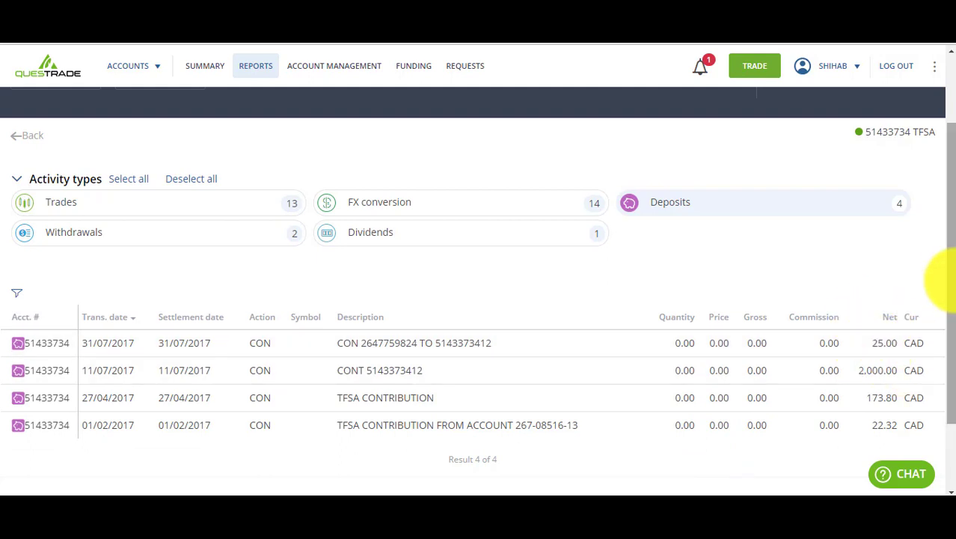
{"action": "left_click_drag", "start_coordinate": [952, 287], "coordinate": [946, 210]}
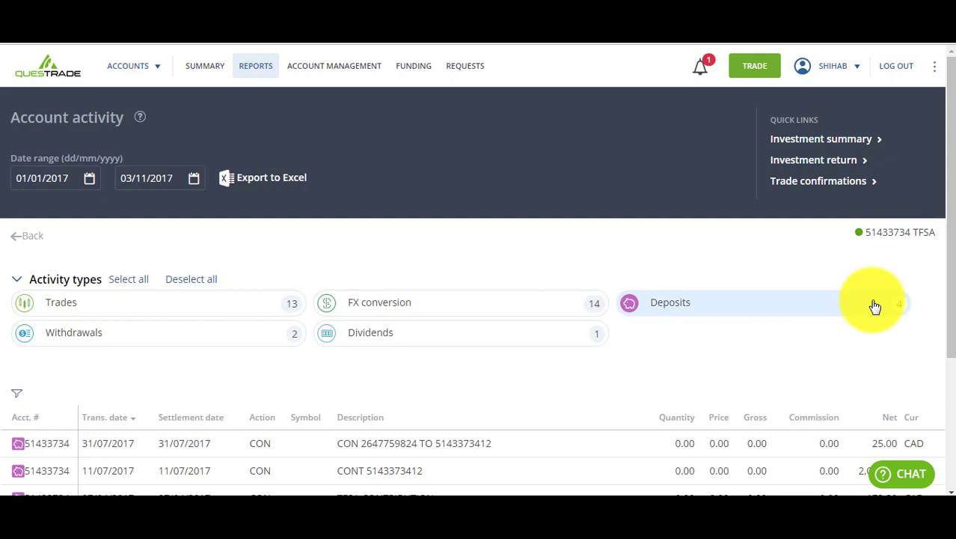
{"action": "left_click", "coordinate": [716, 318]}
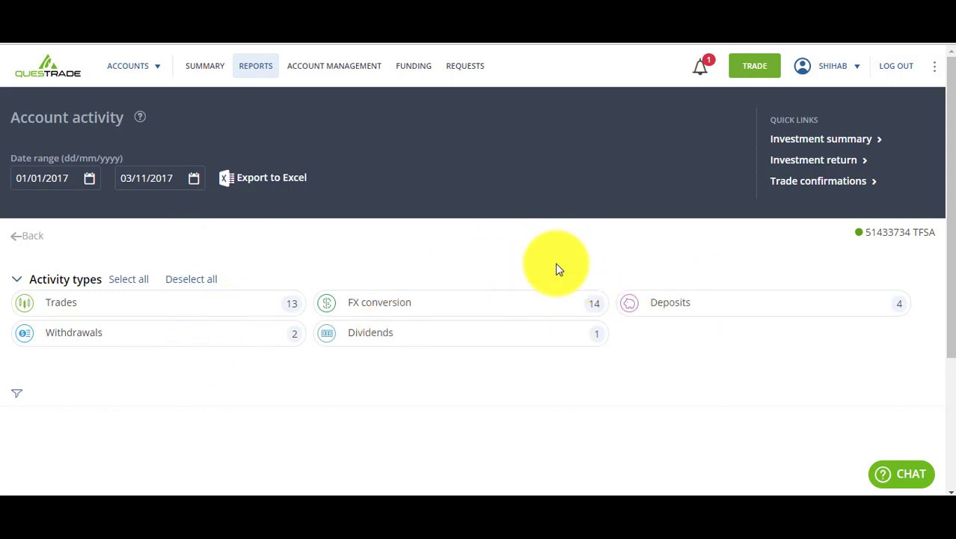
Step: Log out of Questrade and open the portfolios page in Google Finance
{"action": "left_click", "coordinate": [90, 182]}
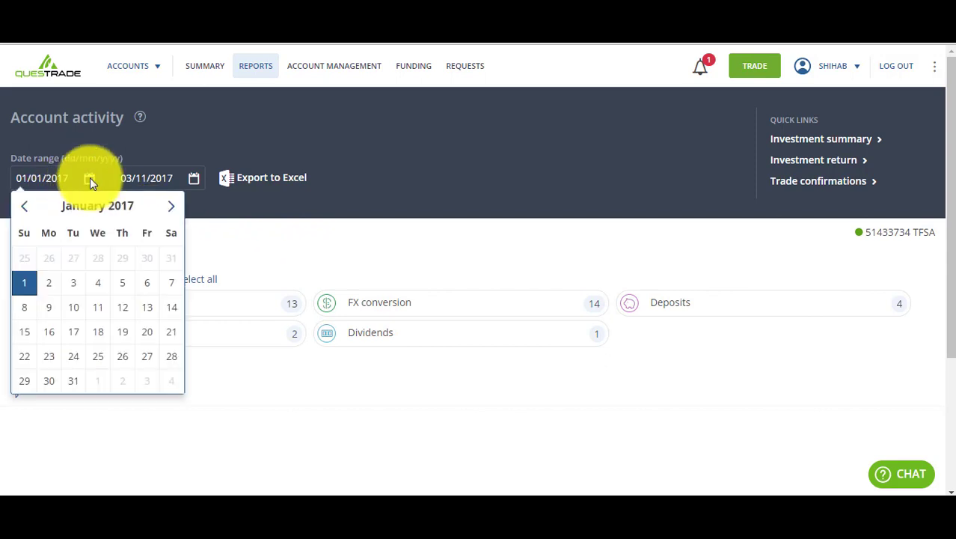
{"action": "left_click", "coordinate": [896, 68]}
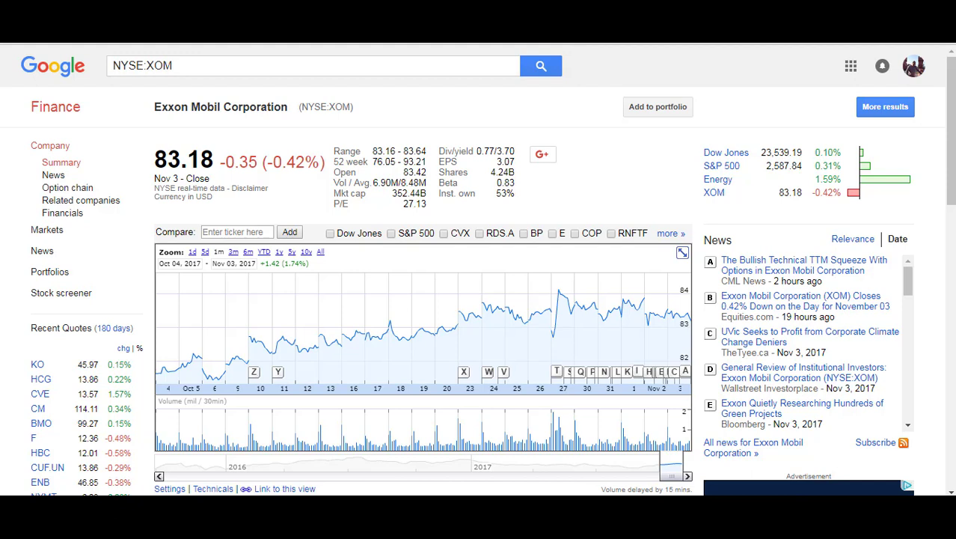
{"action": "left_click", "coordinate": [54, 283]}
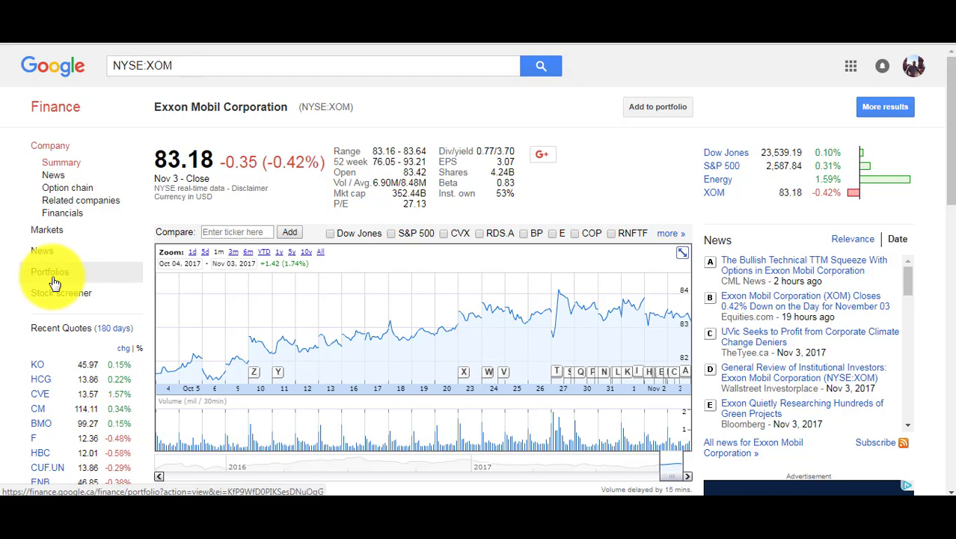